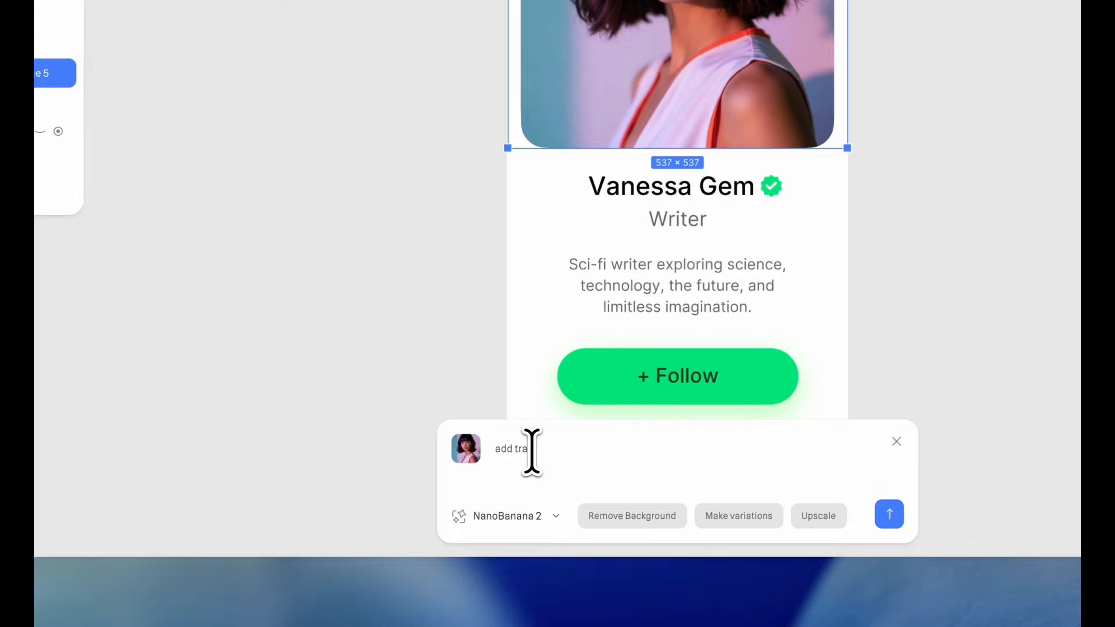
# - Write an image-editing prompt for the selected portrait that asks for transparent glasses
pyautogui.write('nsparent glasses, change')
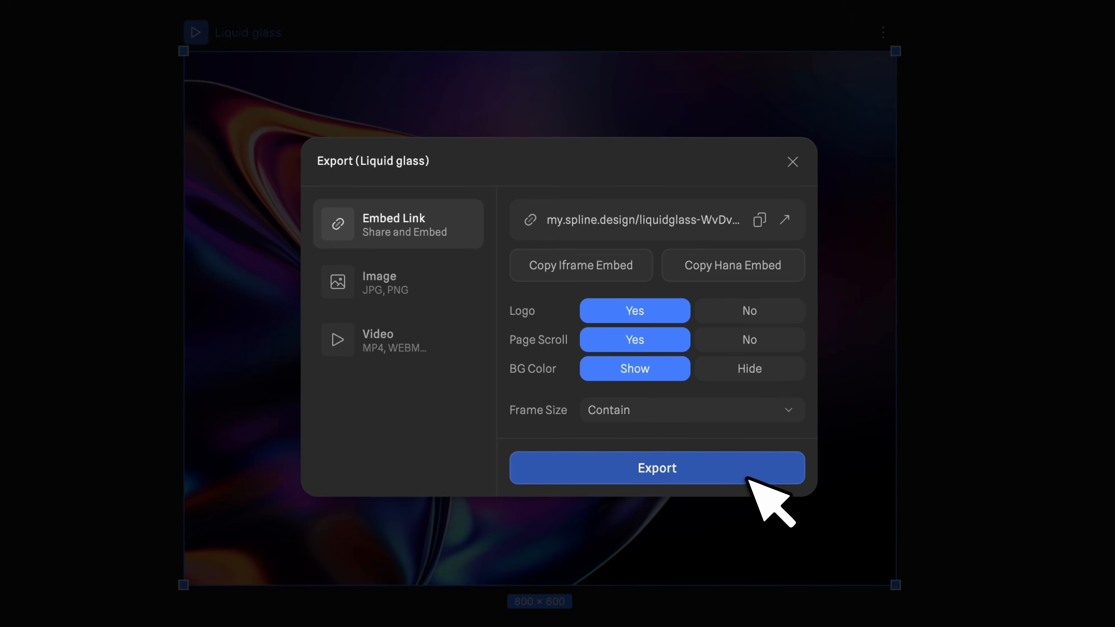
# - Export the Liquid glass frame as an embed link
pyautogui.click(749, 478)
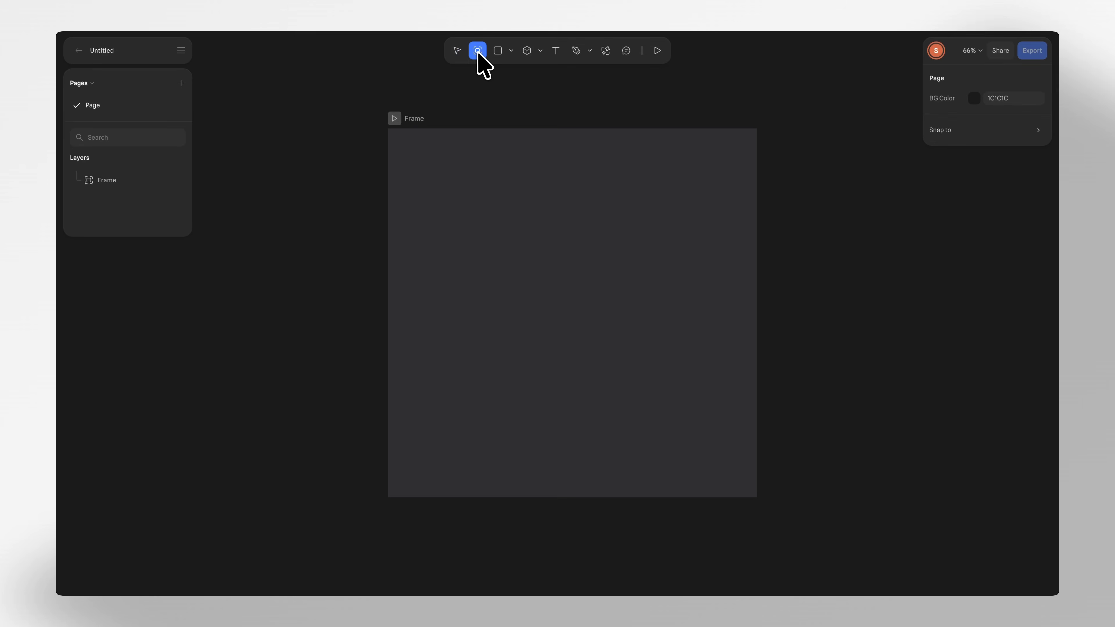
# - Draw a tall frame inside the existing frame and set its size to 375 × 812
pyautogui.moveTo(507, 157)
pyautogui.mouseDown()
pyautogui.moveTo(665, 448)
pyautogui.moveTo(663, 469)
pyautogui.mouseUp()
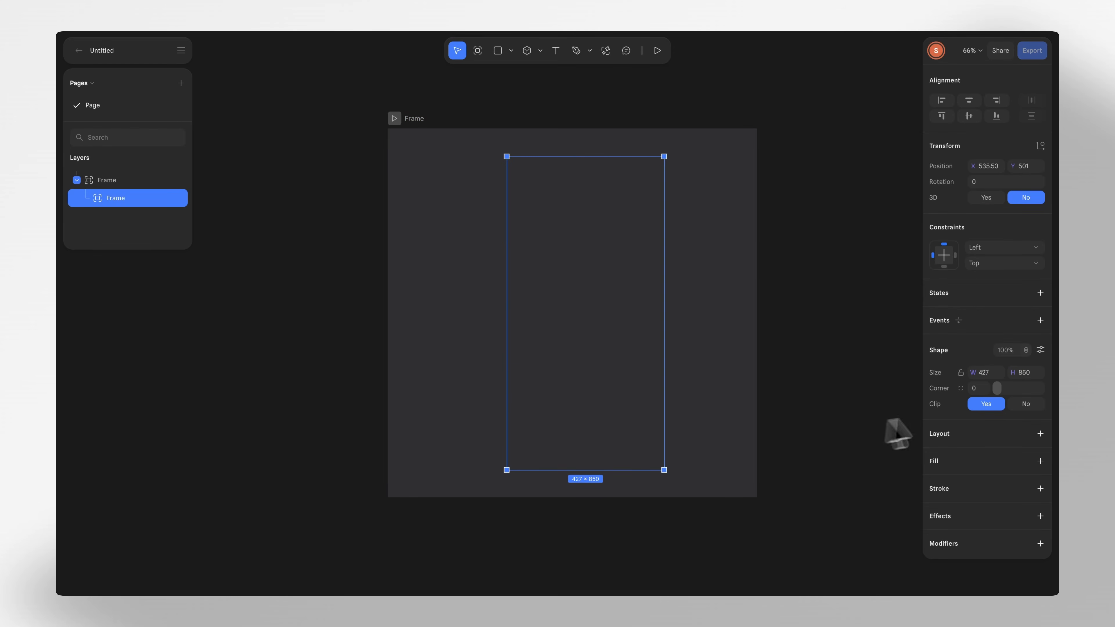
pyautogui.click(984, 373)
pyautogui.write('375')
pyautogui.click(1006, 373)
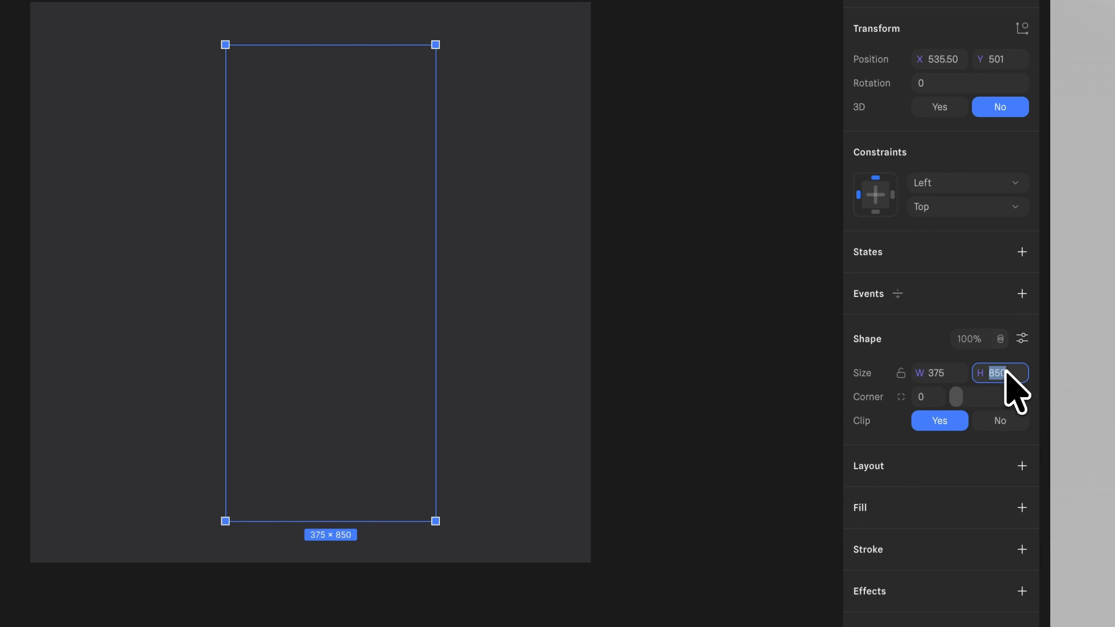
pyautogui.write('812')
pyautogui.press('Return')
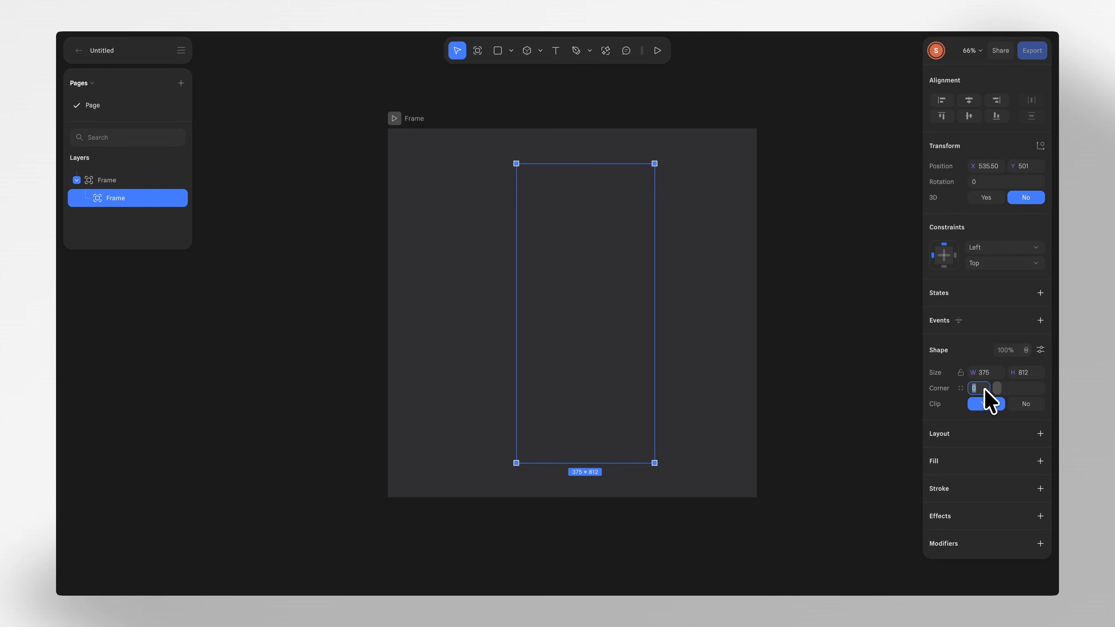
# - Round the inner frame's corners to 56
pyautogui.click(984, 388)
pyautogui.write('56')
pyautogui.press('Return')
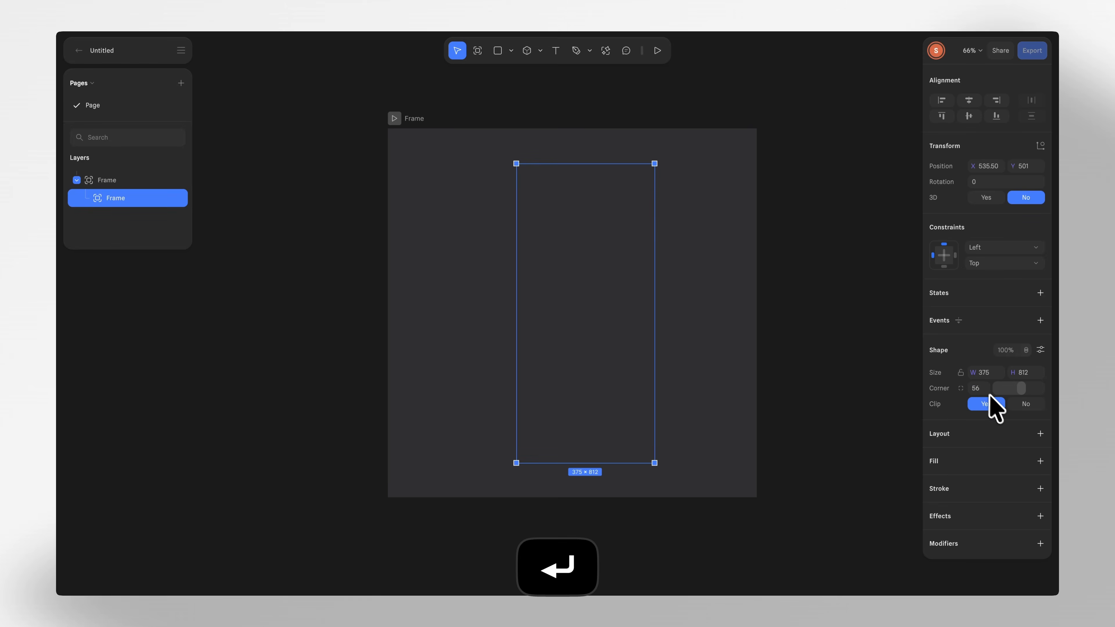
# - Give the inner frame a 1C1C1C color fill and center it horizontally and vertically in the parent frame
pyautogui.click(1041, 461)
pyautogui.click(994, 482)
pyautogui.write('1C1')
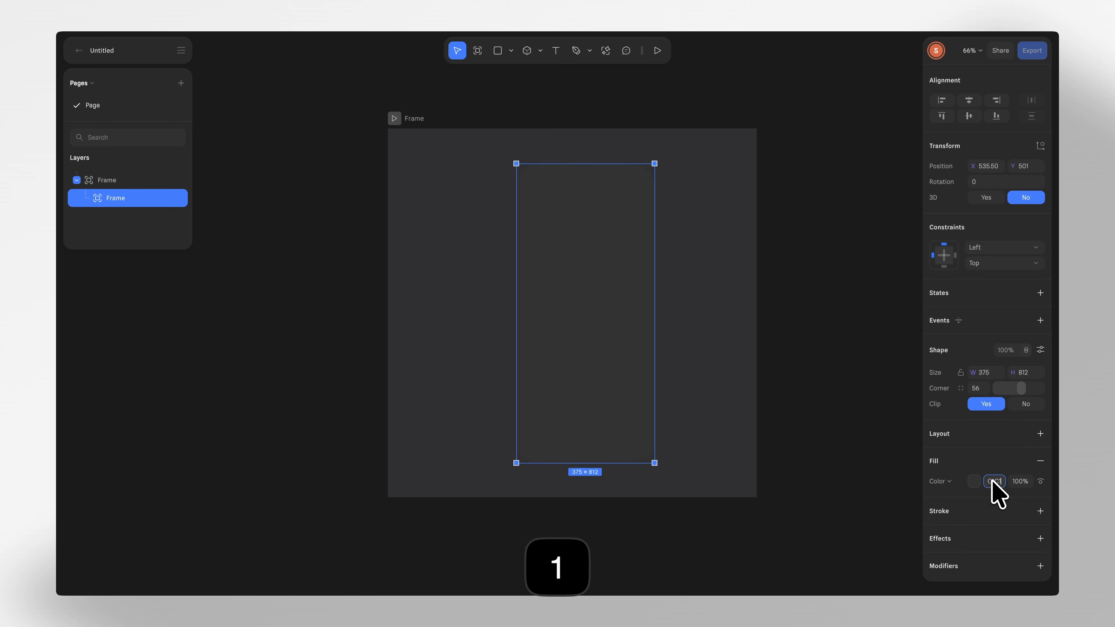
pyautogui.write('C1C')
pyautogui.press('Return')
pyautogui.click(969, 102)
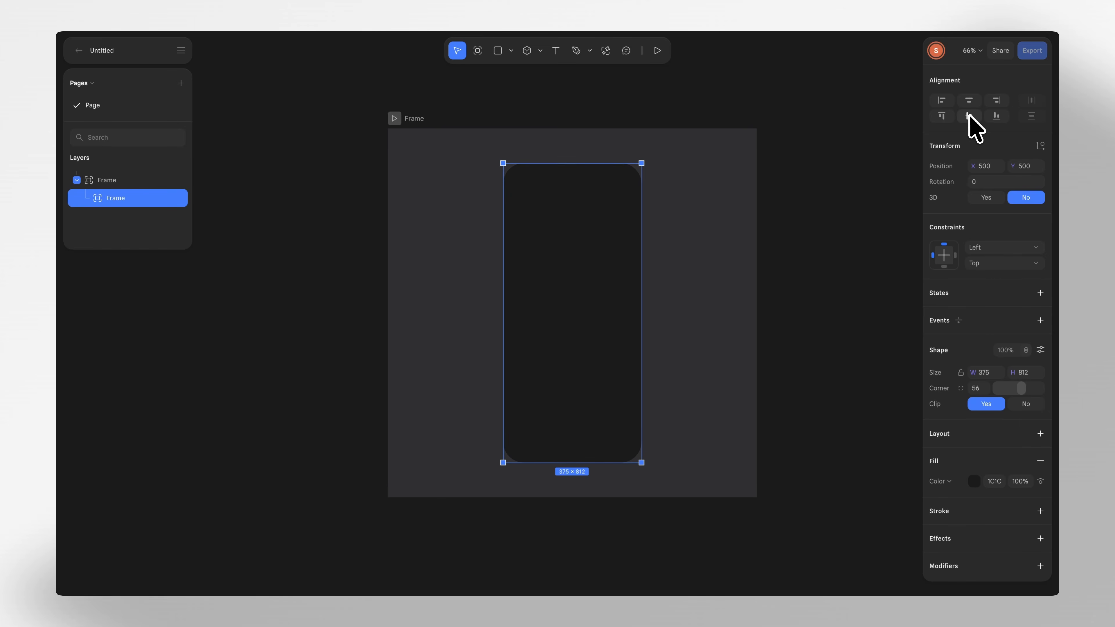
# - Add a black stroke to the inner frame and set its position to Outside
pyautogui.click(1041, 510)
pyautogui.scroll(-2, 1045, 523)
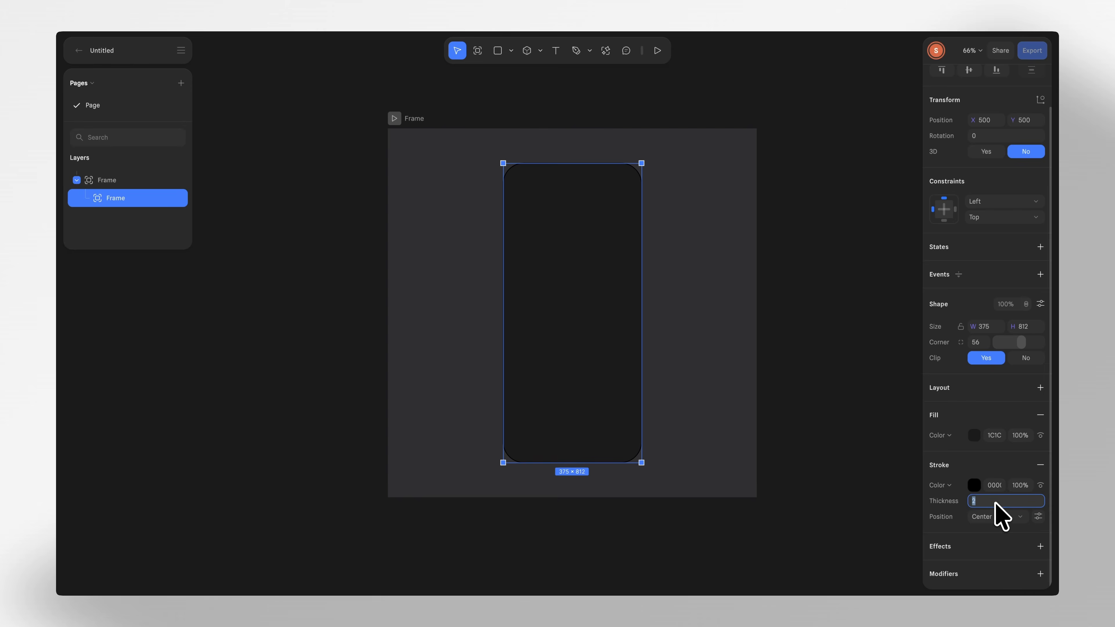
pyautogui.press('Return')
pyautogui.click(998, 519)
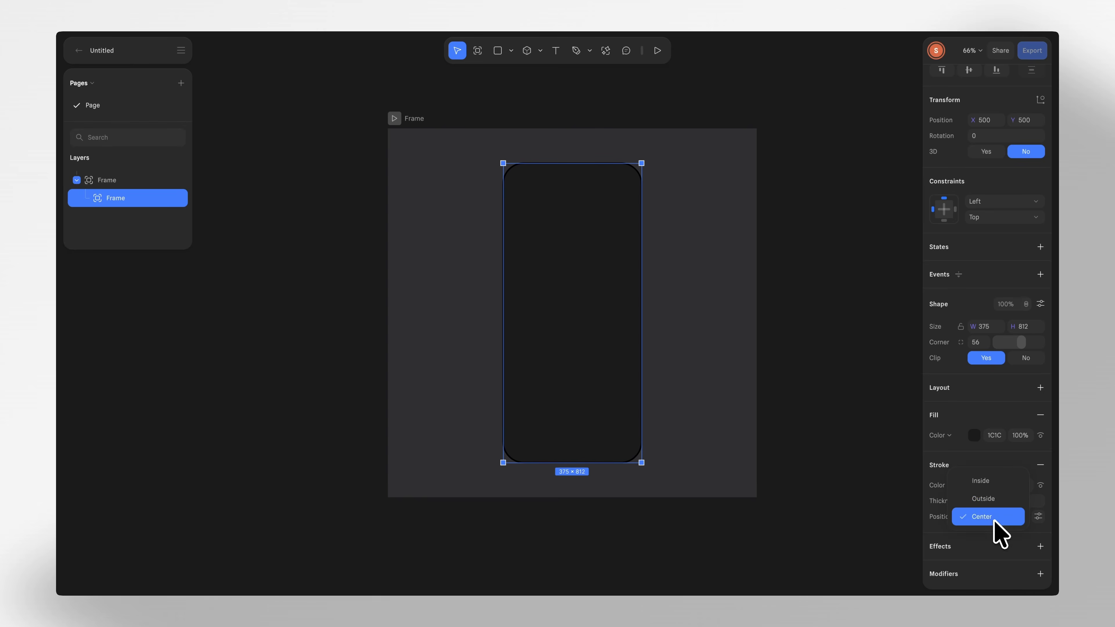
pyautogui.click(990, 499)
# - Draw a rectangle over the inner frame and set its size to 407 × 840
pyautogui.press('r')
pyautogui.moveTo(502, 155); pyautogui.dragTo(642, 463)
pyautogui.click(988, 373)
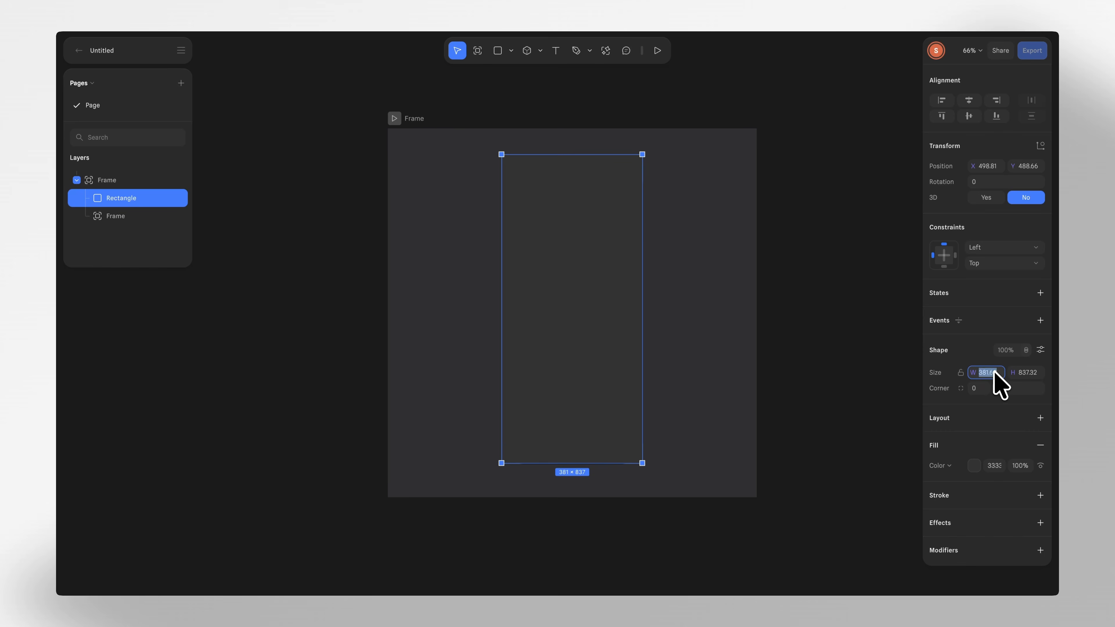
pyautogui.write('407')
pyautogui.click(1027, 374)
pyautogui.write('8')
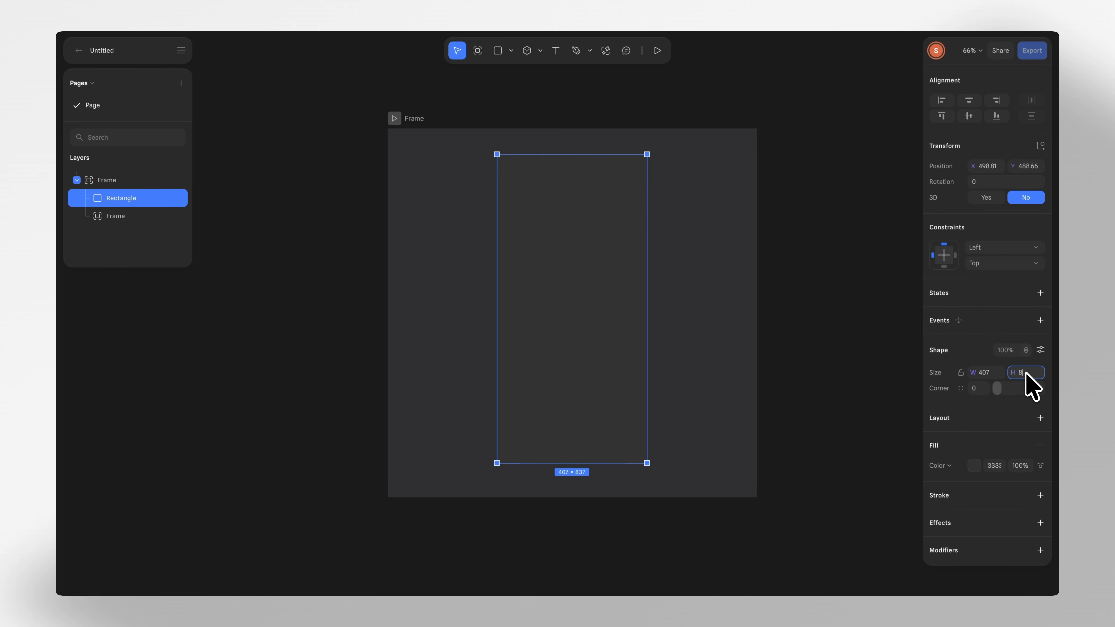
pyautogui.write('40')
pyautogui.press('Return')
# - Change the rectangle's fill to an image and load texture.png from the AI Animation tutorial folder
pyautogui.click(939, 466)
pyautogui.click(947, 488)
pyautogui.click(973, 465)
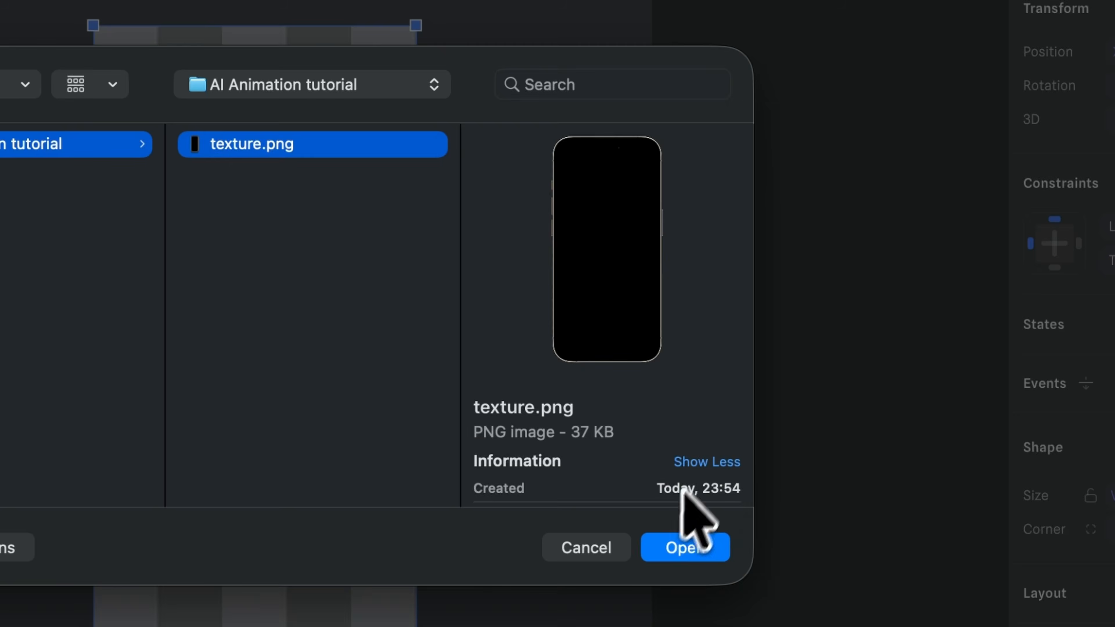
pyautogui.click(693, 545)
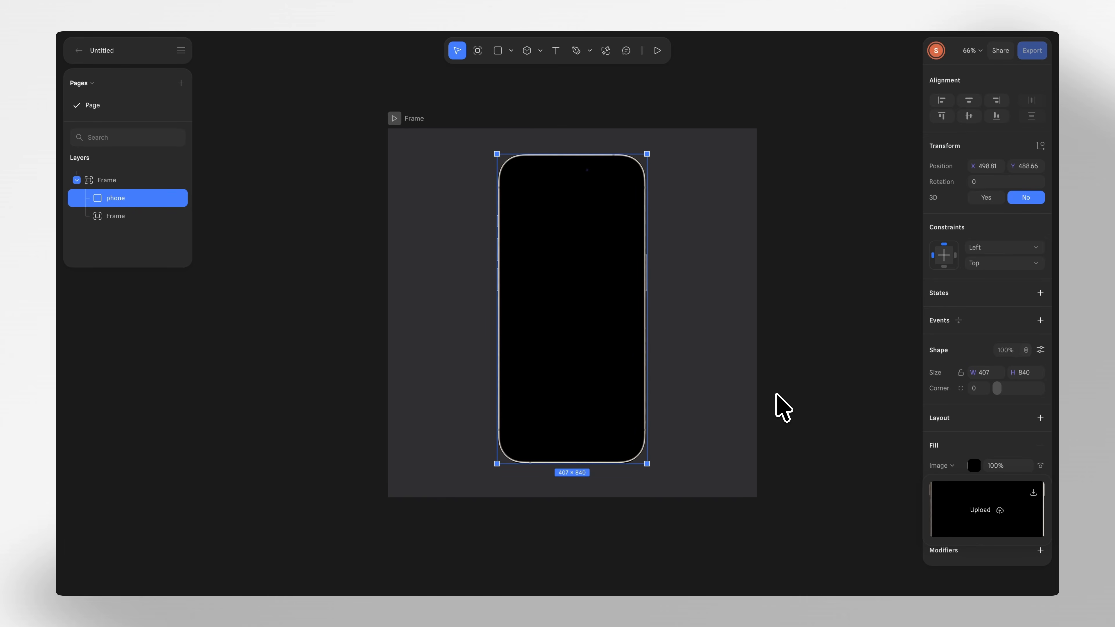
pyautogui.click(807, 358)
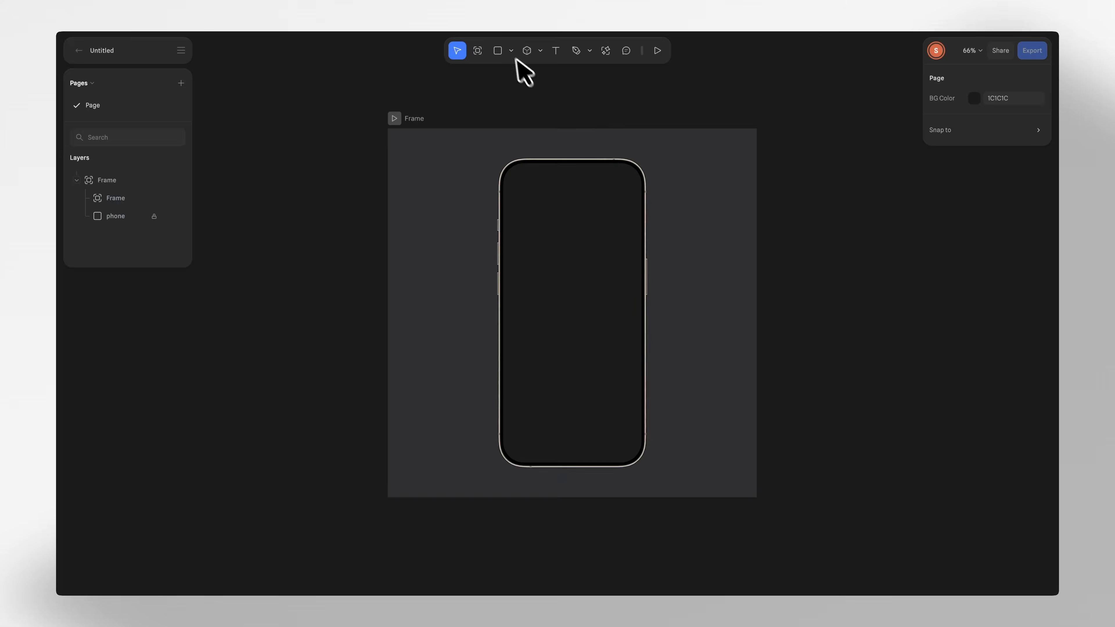
# - Place a star inside the phone screen frame and set its size to 310 × 310
pyautogui.click(511, 51)
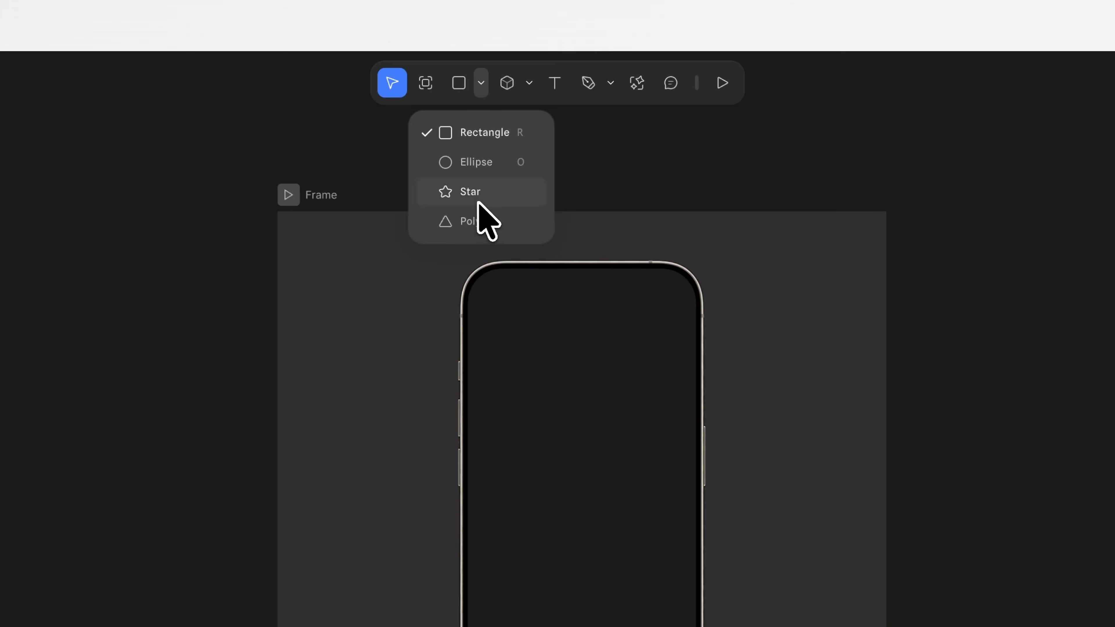
pyautogui.click(479, 203)
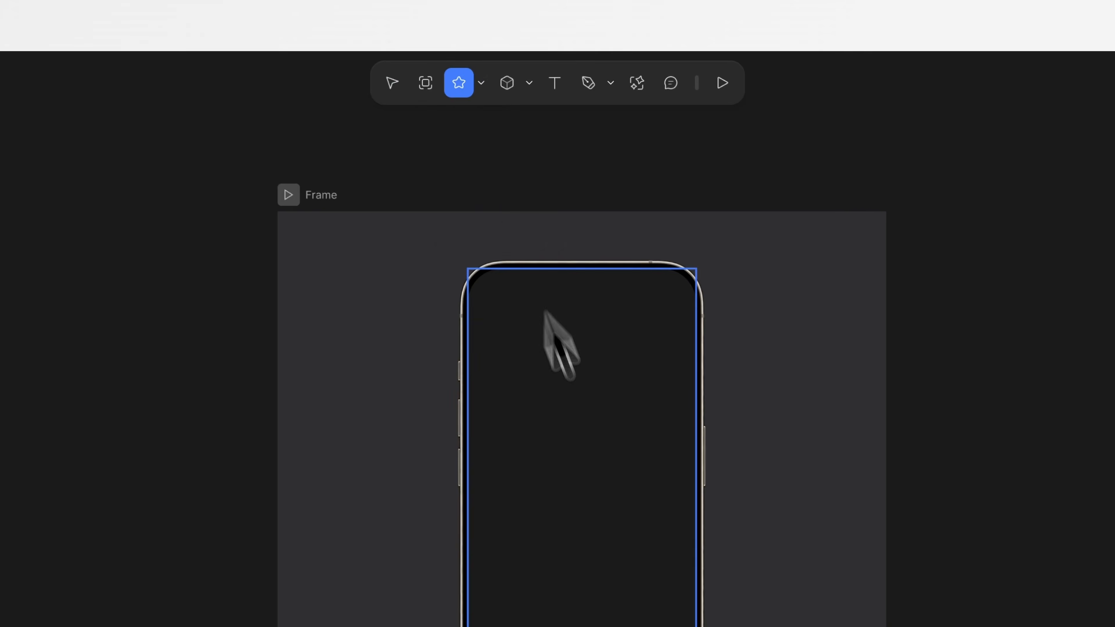
pyautogui.click(577, 500)
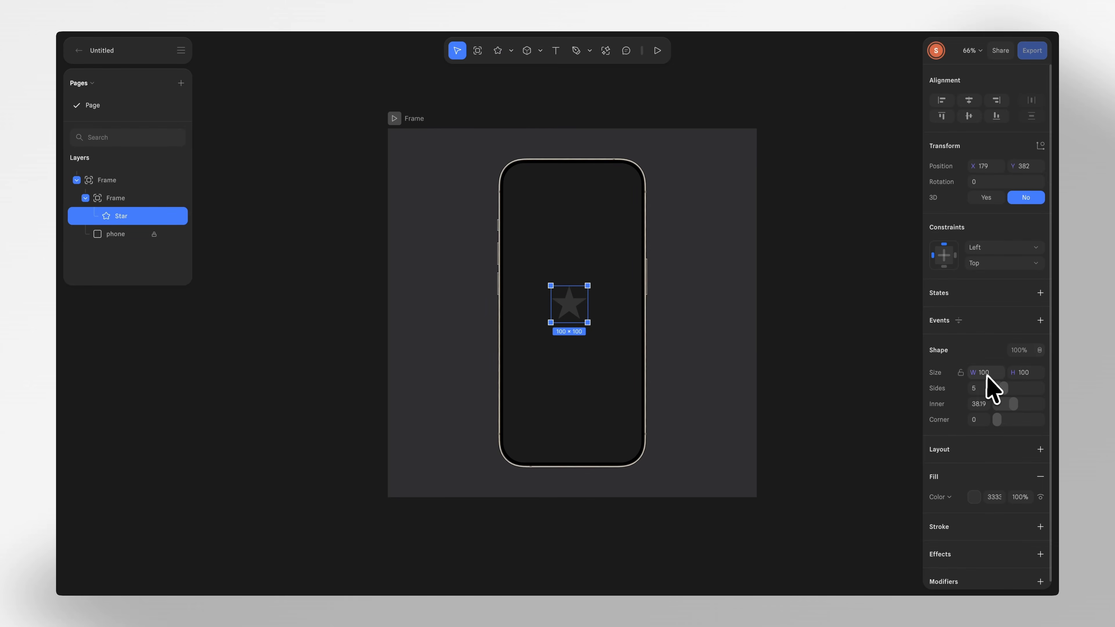
pyautogui.write('310')
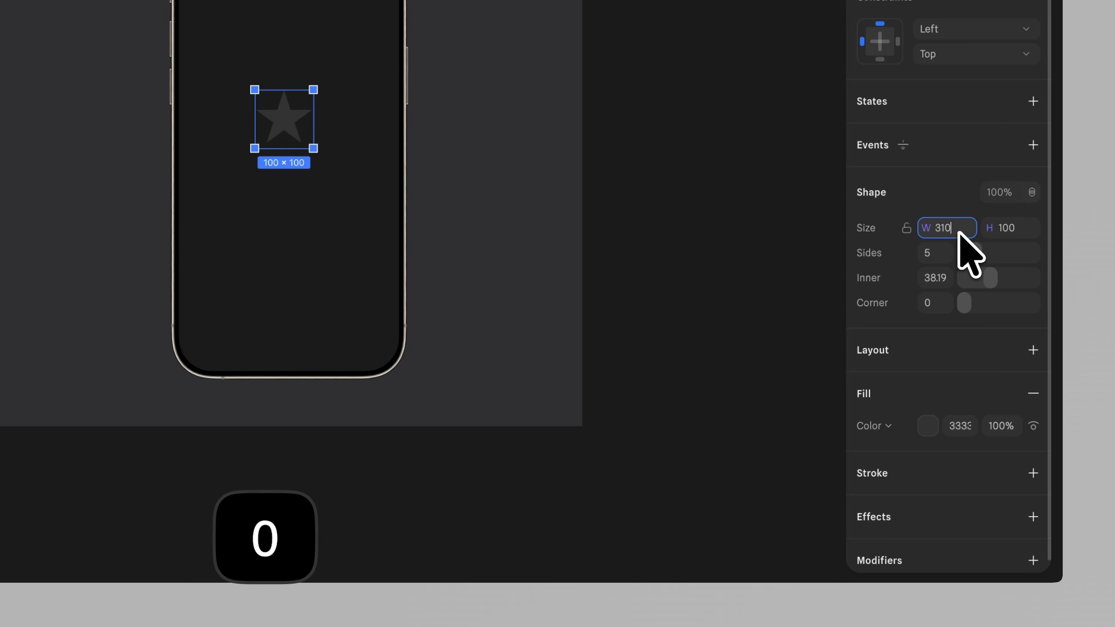
pyautogui.click(1033, 373)
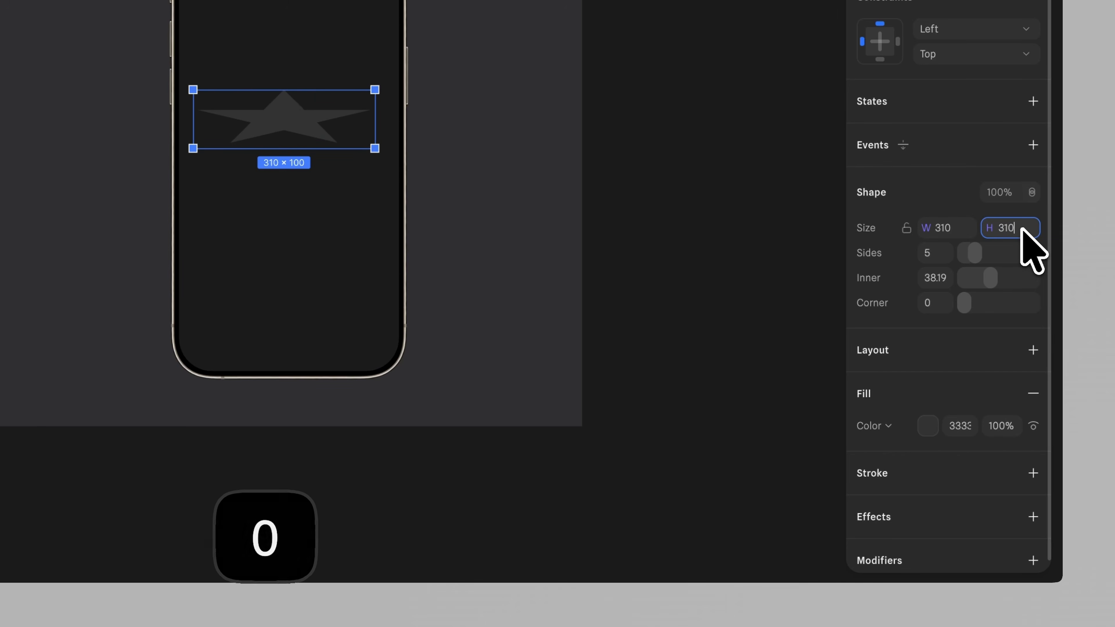
pyautogui.press('Return')
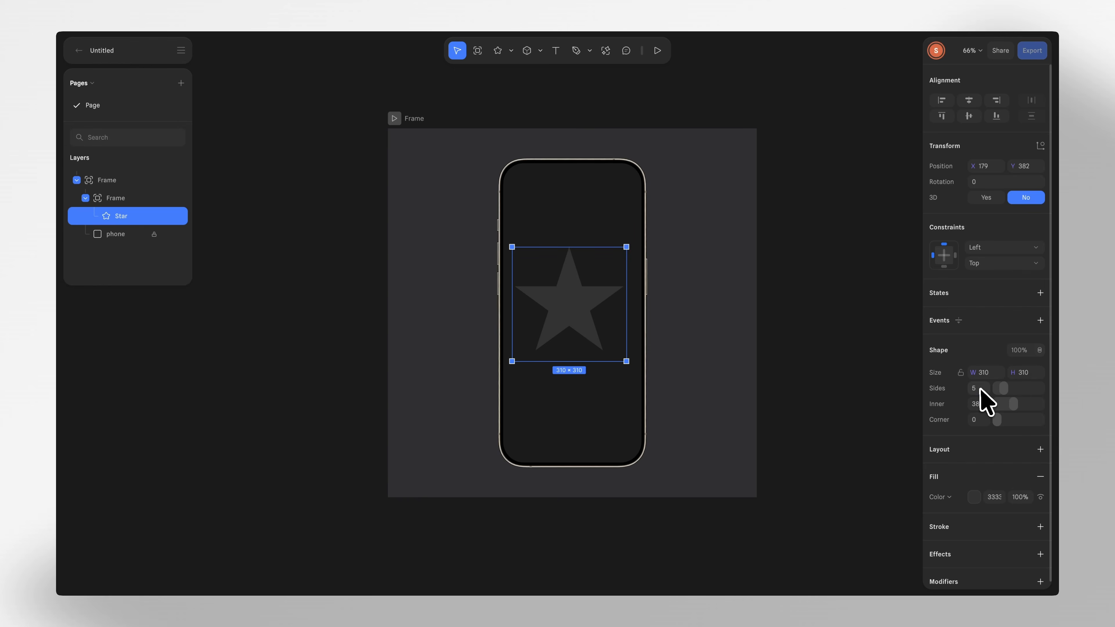
# - Shape the star into a soft four-pointed sparkle with 4 sides, inner radius 8 and corner rounding 80
pyautogui.write('4')
pyautogui.press('Return')
pyautogui.click(983, 405)
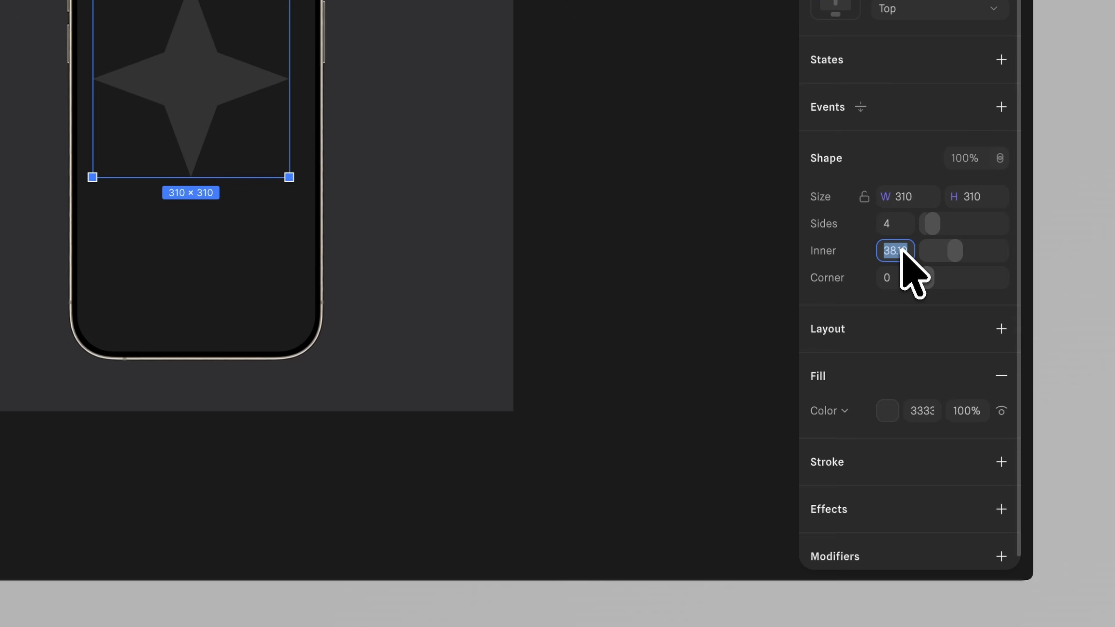
pyautogui.write('8')
pyautogui.press('Return')
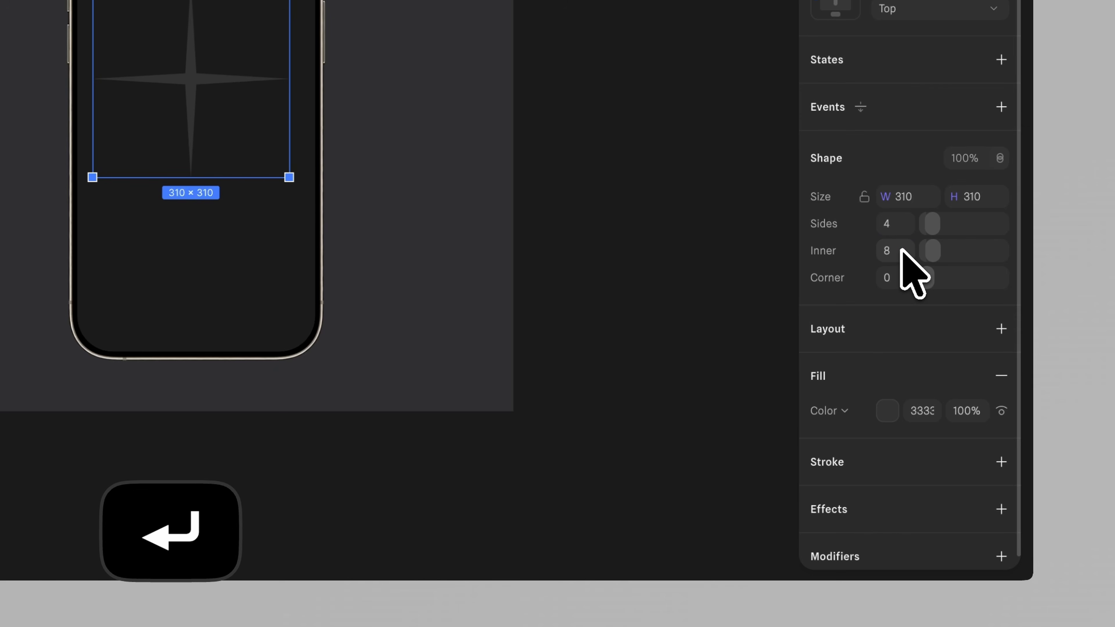
pyautogui.click(904, 281)
pyautogui.write('8')
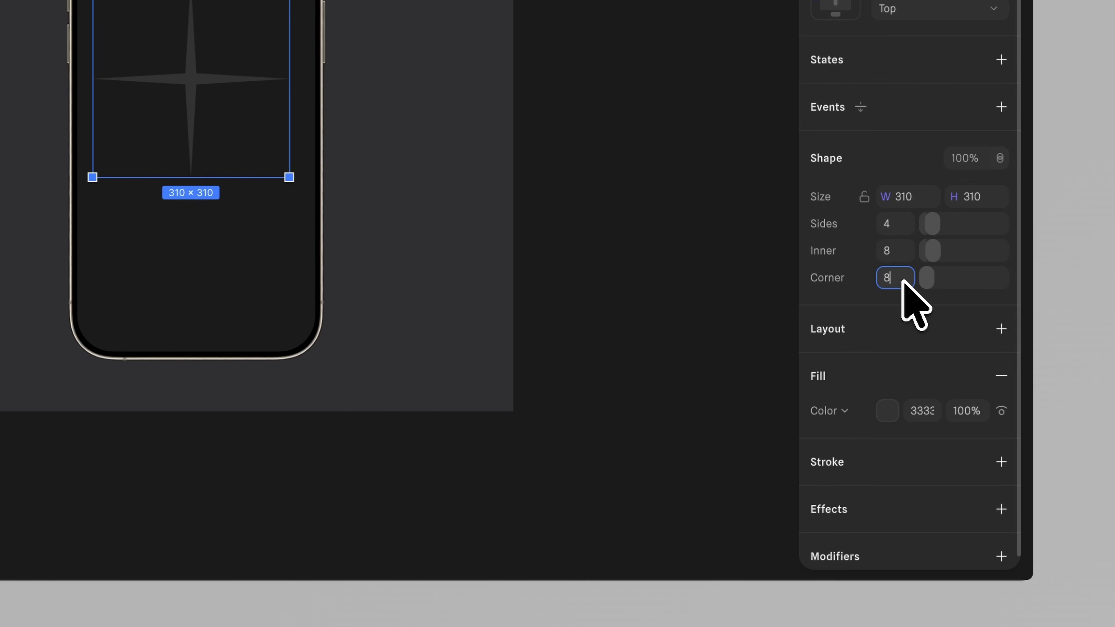
pyautogui.write('0')
pyautogui.press('Return')
# - Change the star's fill to a gradient and set its first color stop to 006FFF
pyautogui.click(846, 411)
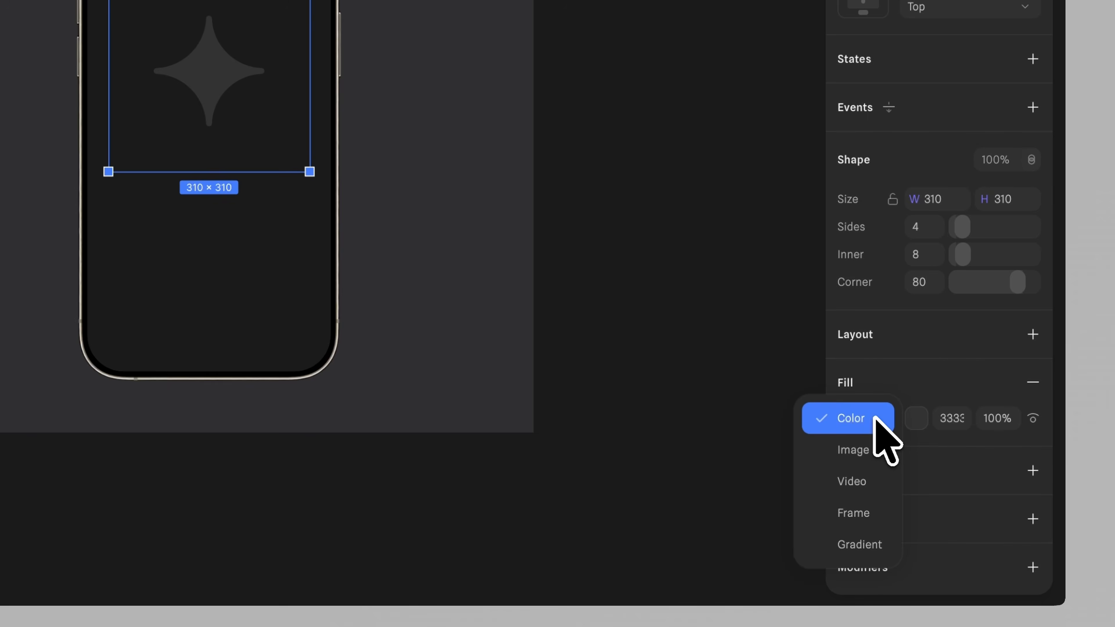
pyautogui.click(867, 545)
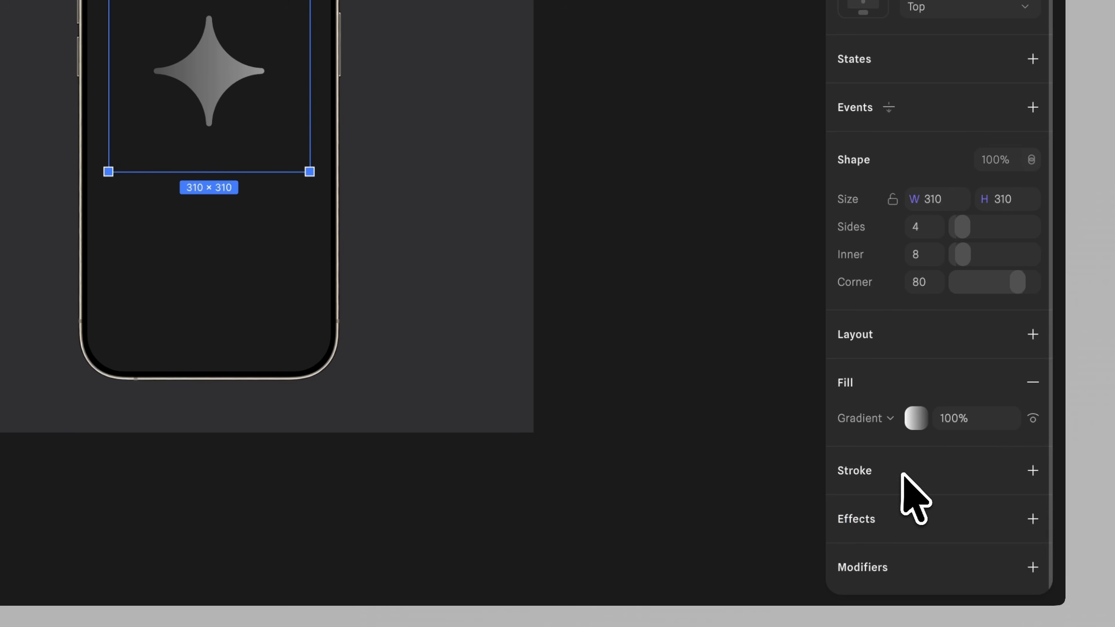
pyautogui.click(916, 419)
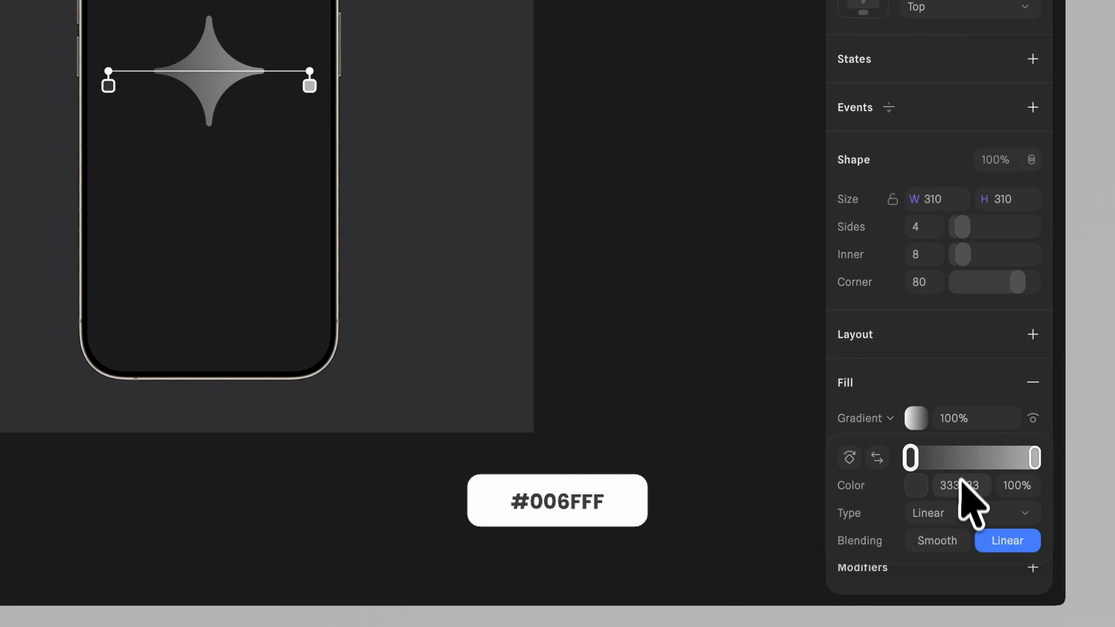
pyautogui.write('006FFF')
pyautogui.press('Return')
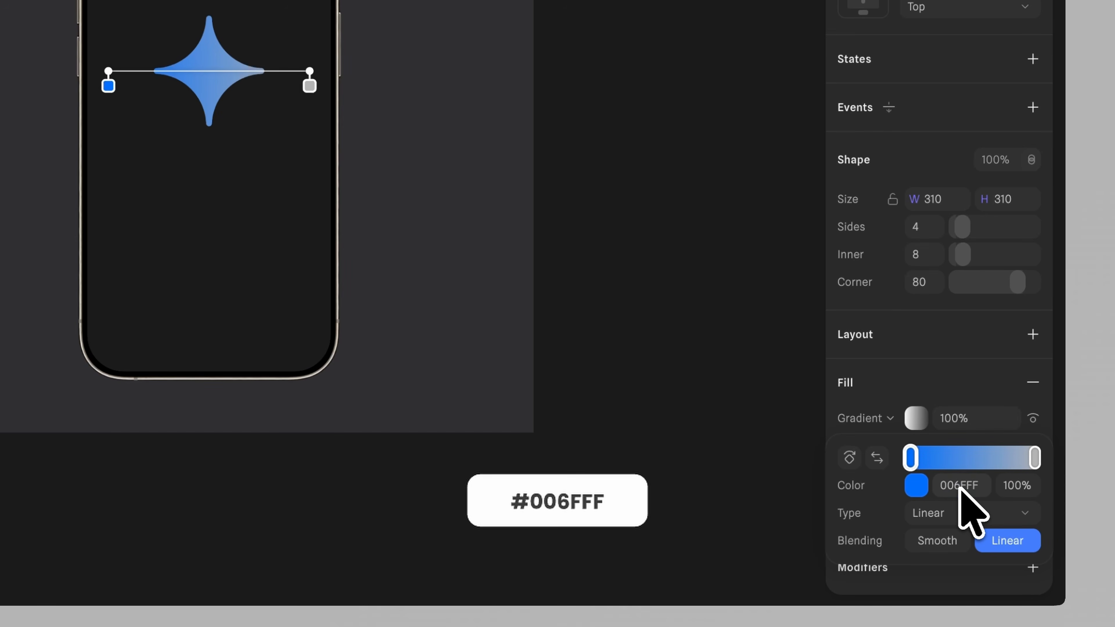
# - Recolor the end stop of the star's gradient to yellow-green
pyautogui.click(1035, 458)
pyautogui.click(981, 486)
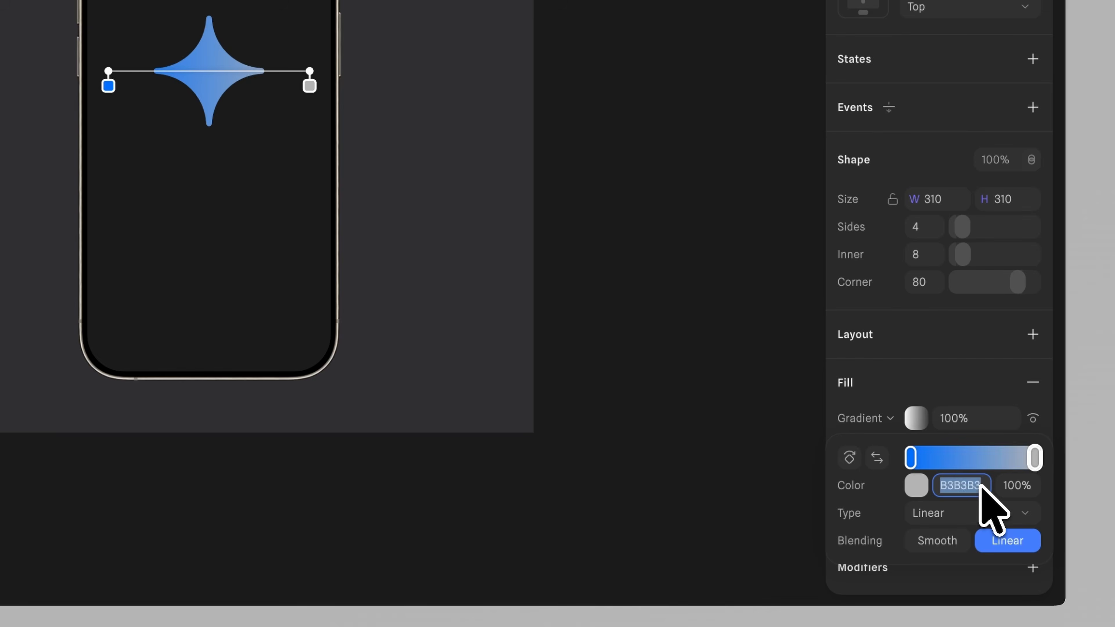
pyautogui.press('Return')
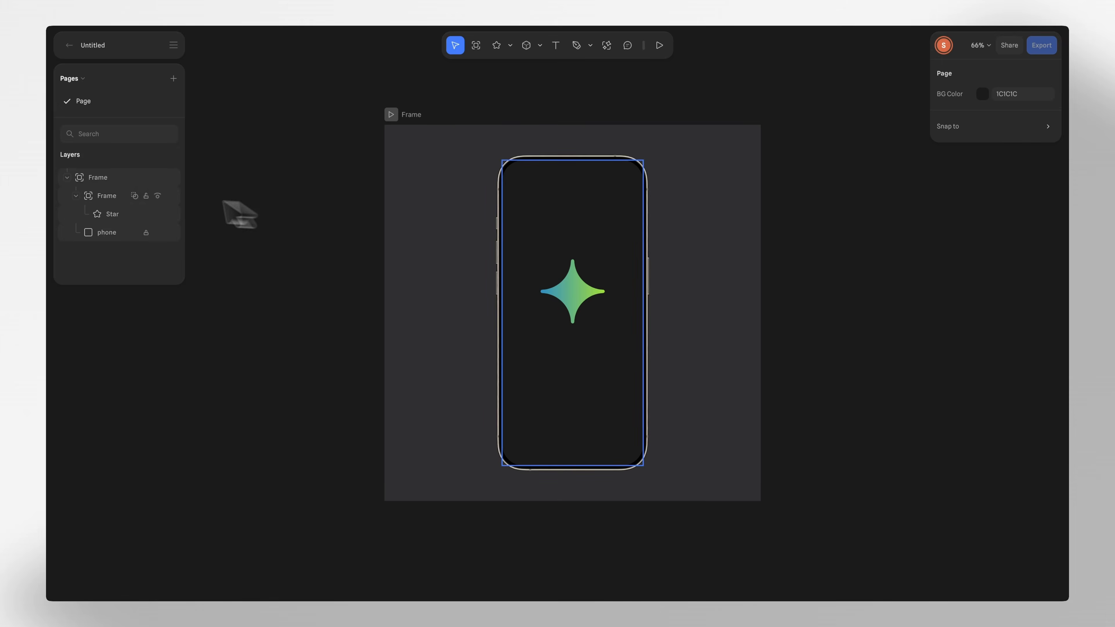
# - Duplicate the star layer and set the copy's gradient fill opacity to 20%
pyautogui.click(107, 214)
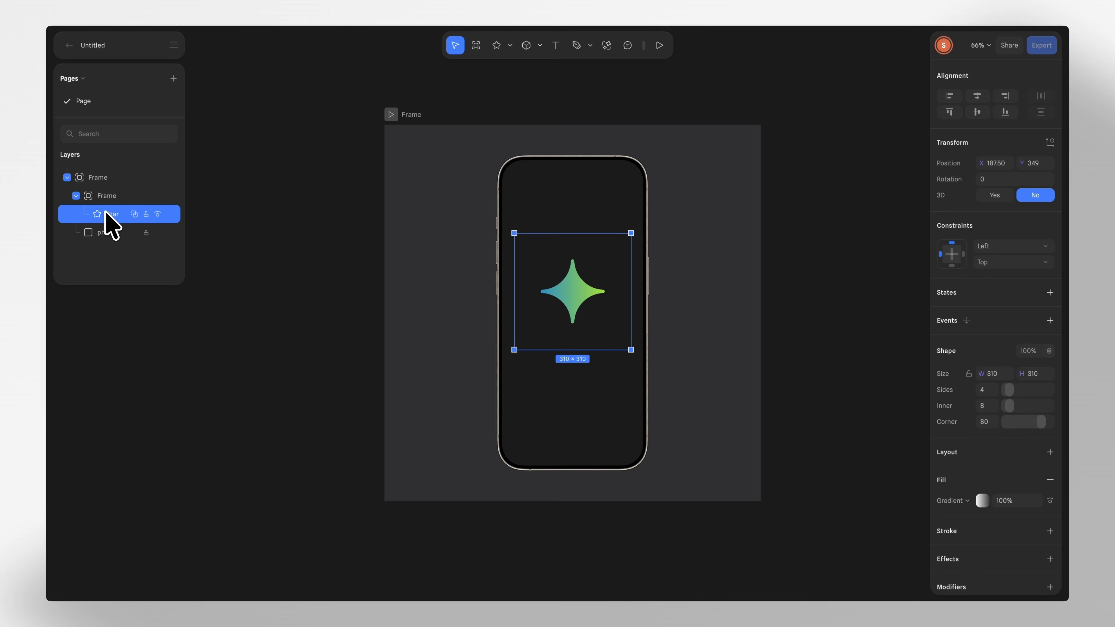
pyautogui.press('super+d')
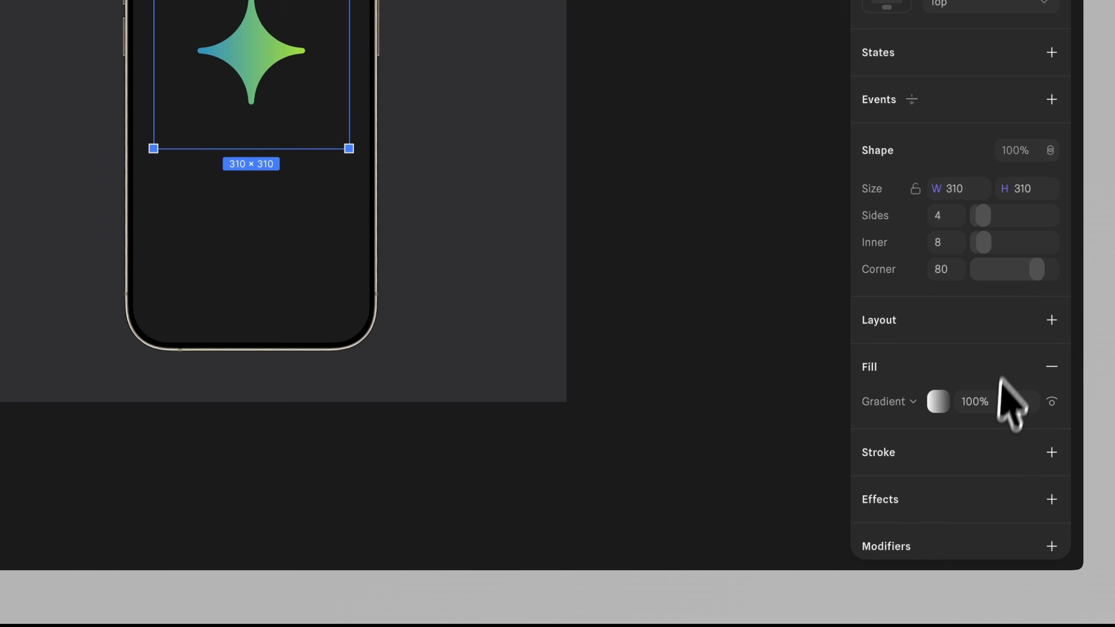
pyautogui.click(994, 401)
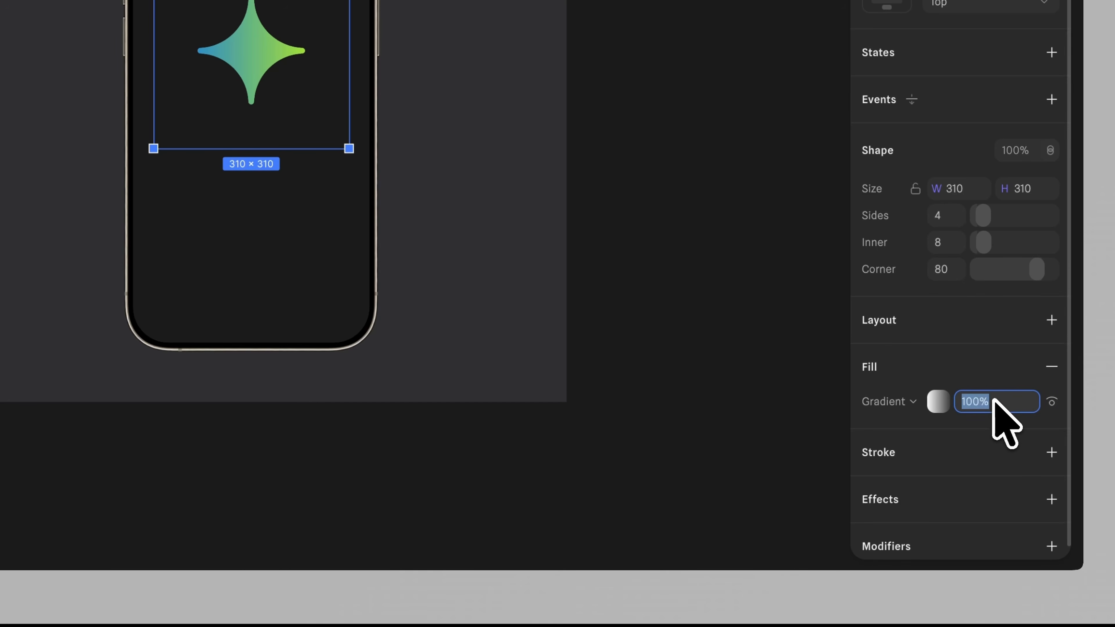
pyautogui.write('20')
pyautogui.press('Return')
# - Add a Liquid Glass effect to the duplicated star
pyautogui.scroll(-1, 1009, 434)
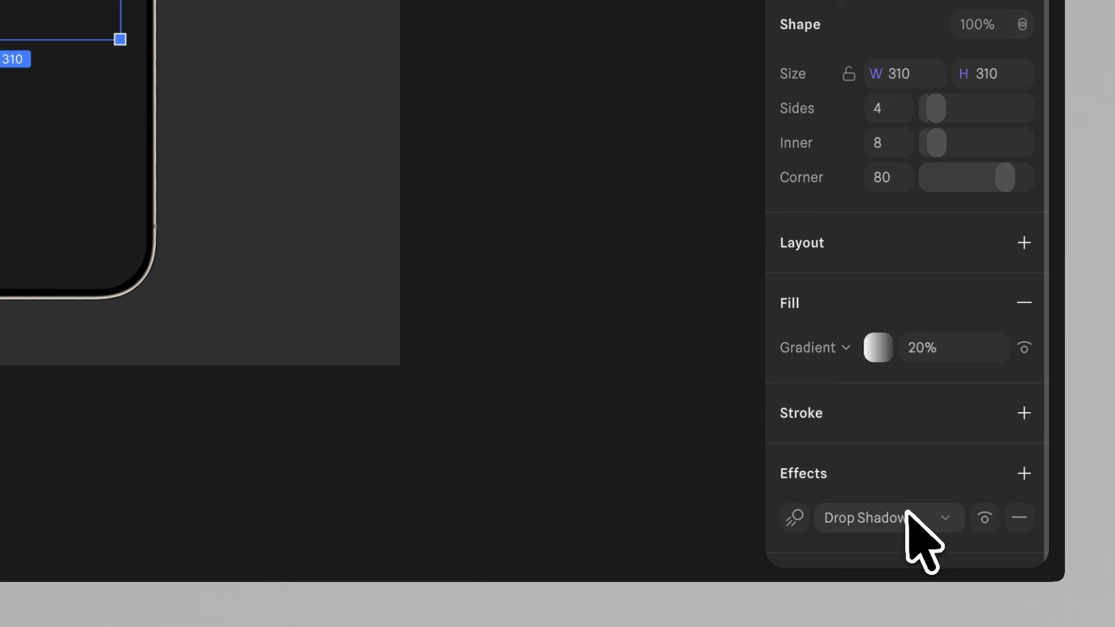
pyautogui.click(963, 518)
pyautogui.click(880, 434)
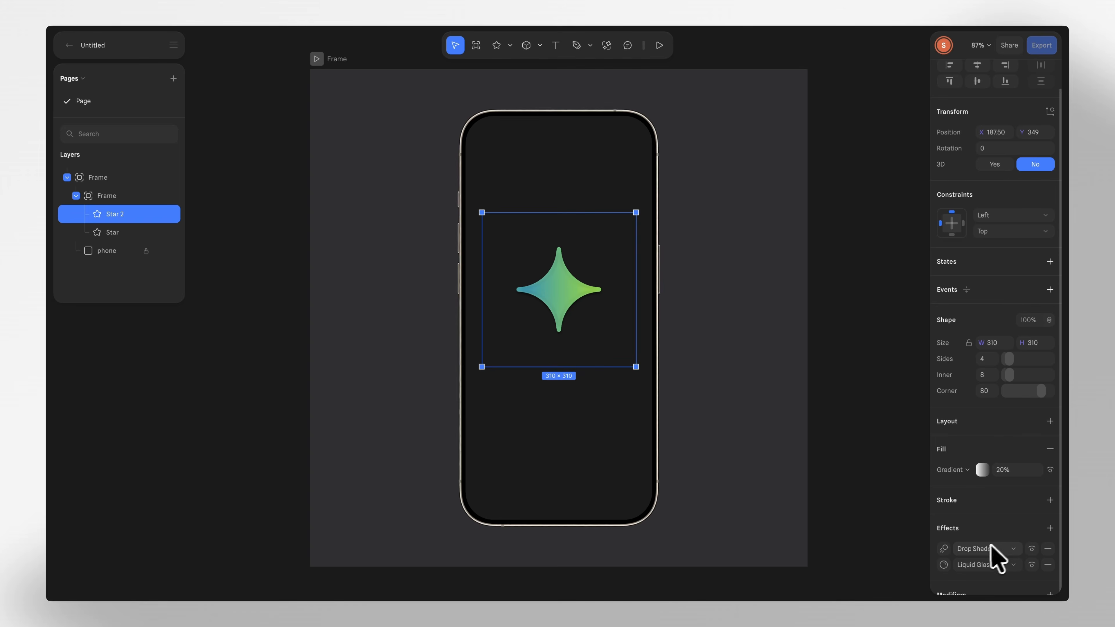
# - Change the color of the glass star copy's drop shadow to white (FFFFFF)
pyautogui.click(944, 549)
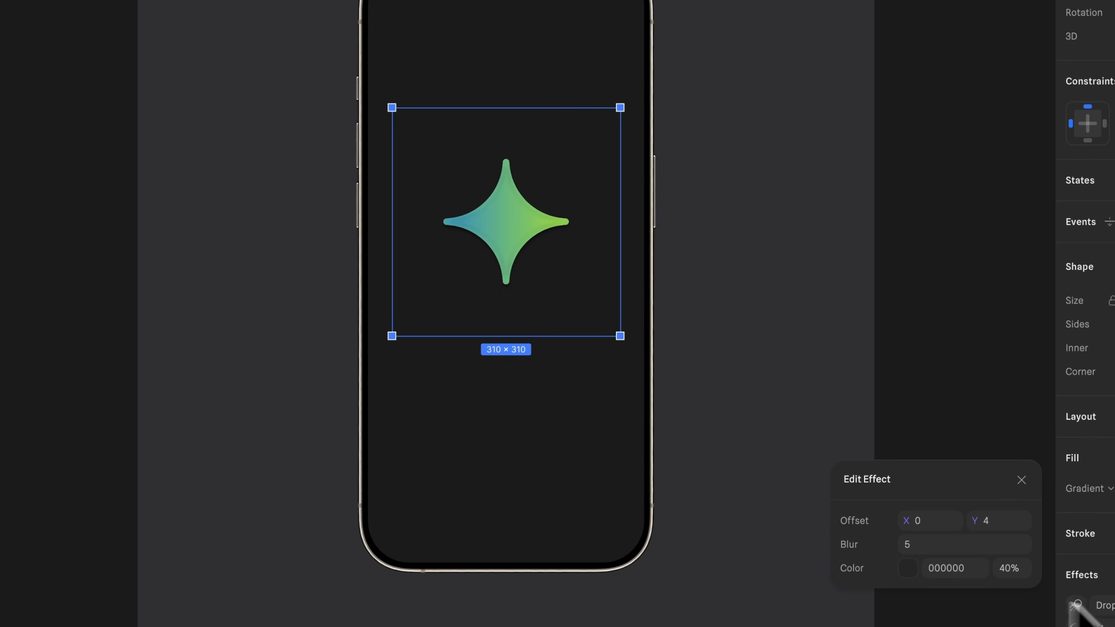
pyautogui.click(907, 570)
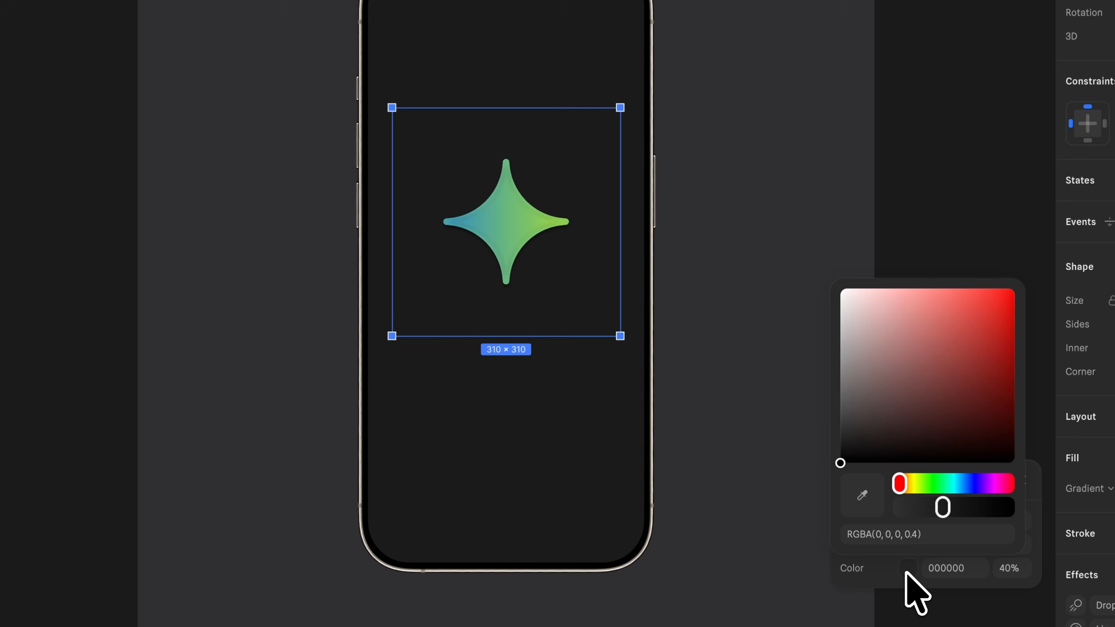
pyautogui.moveTo(839, 461); pyautogui.dragTo(806, 239)
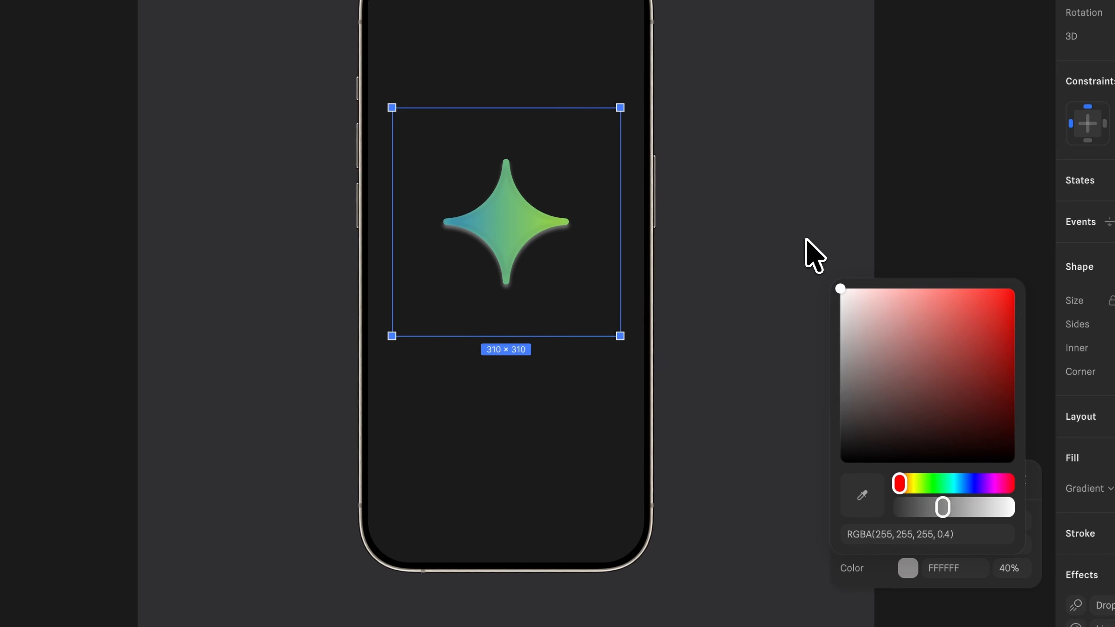
pyautogui.click(887, 563)
pyautogui.click(1011, 567)
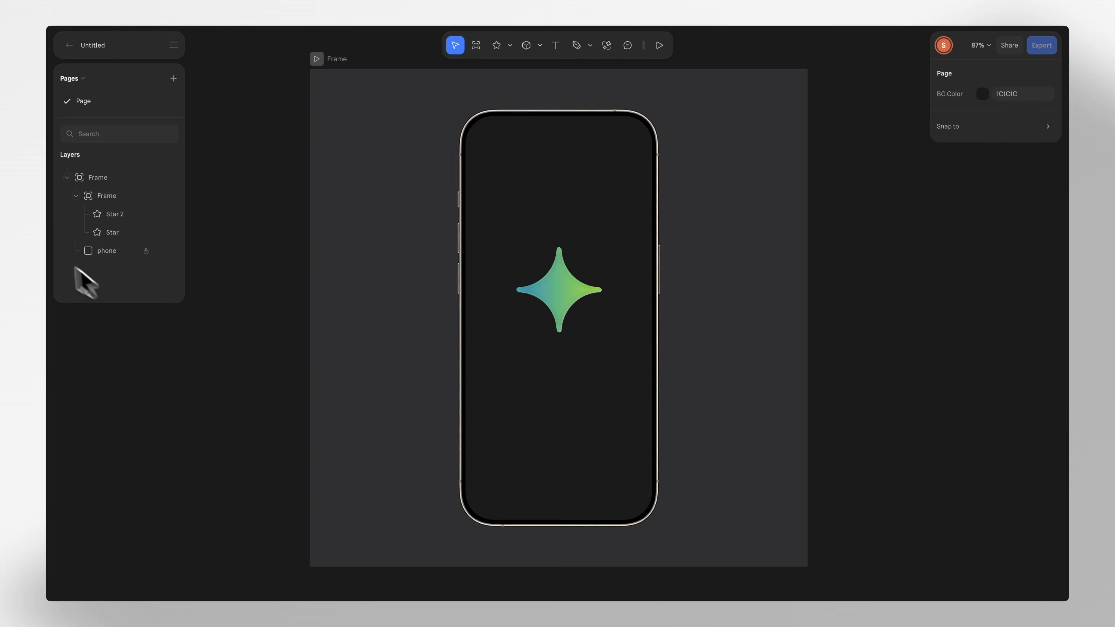
# - Add a new state to the Star 2 layer and set its rotation to 90 in that state
pyautogui.click(99, 215)
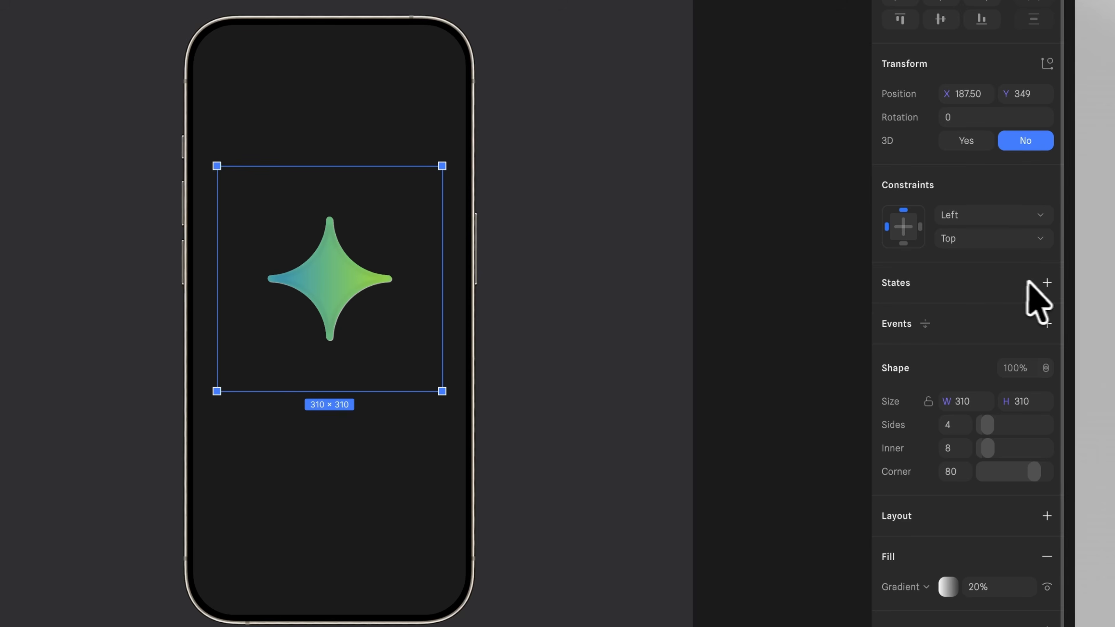
pyautogui.click(1047, 282)
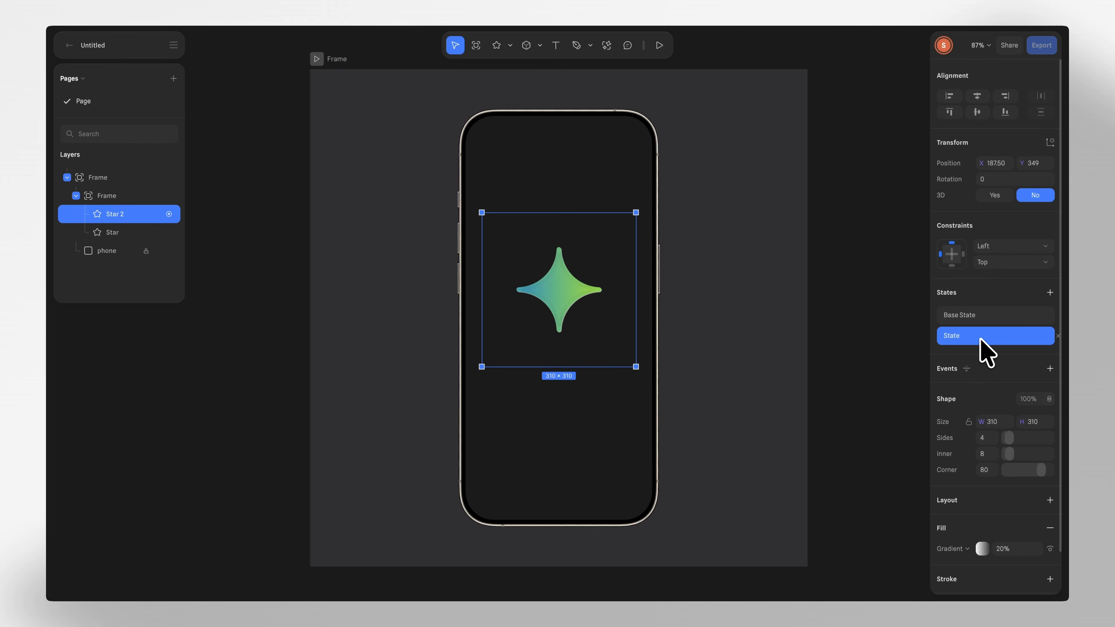
pyautogui.moveTo(976, 180); pyautogui.dragTo(1028, 180)
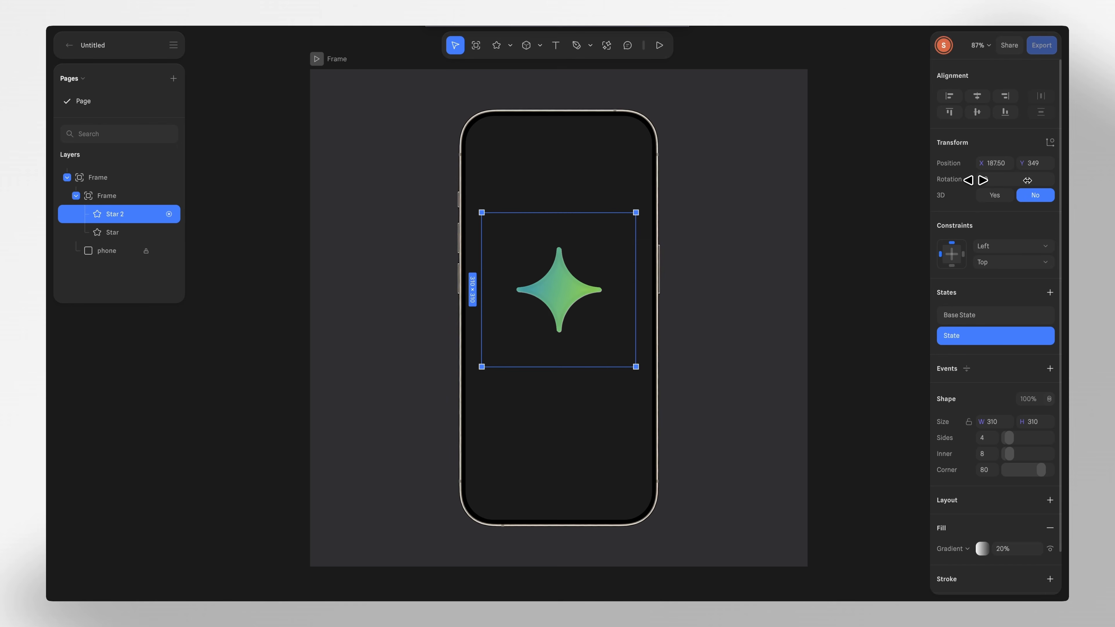
# - Add a Start event to Star 2 with a Transition action from Current to State
pyautogui.click(1050, 368)
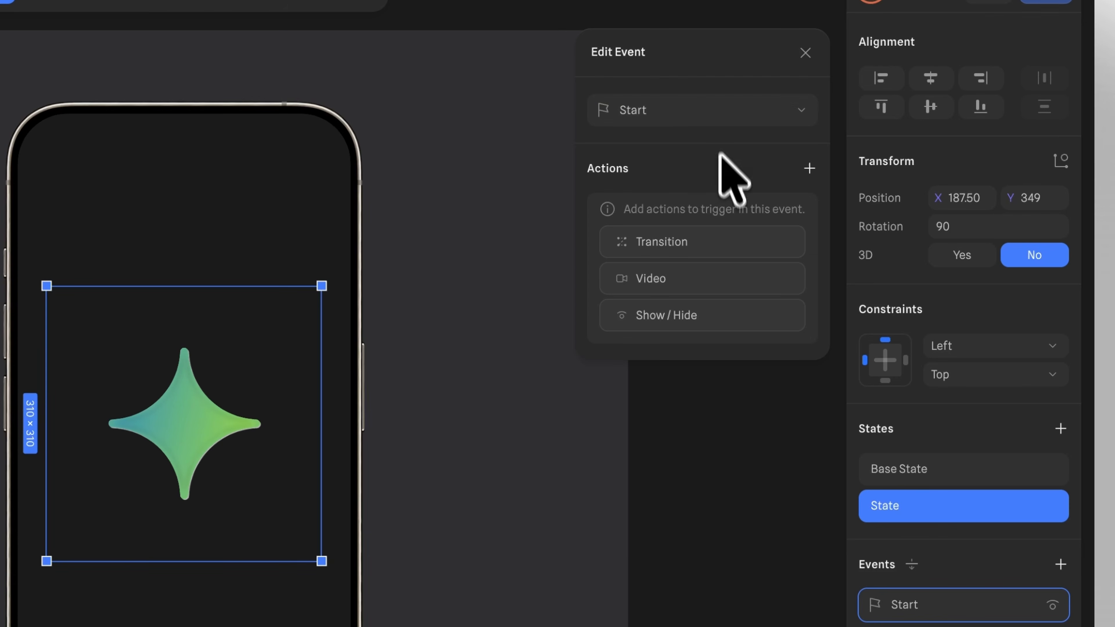
pyautogui.click(721, 241)
pyautogui.click(727, 208)
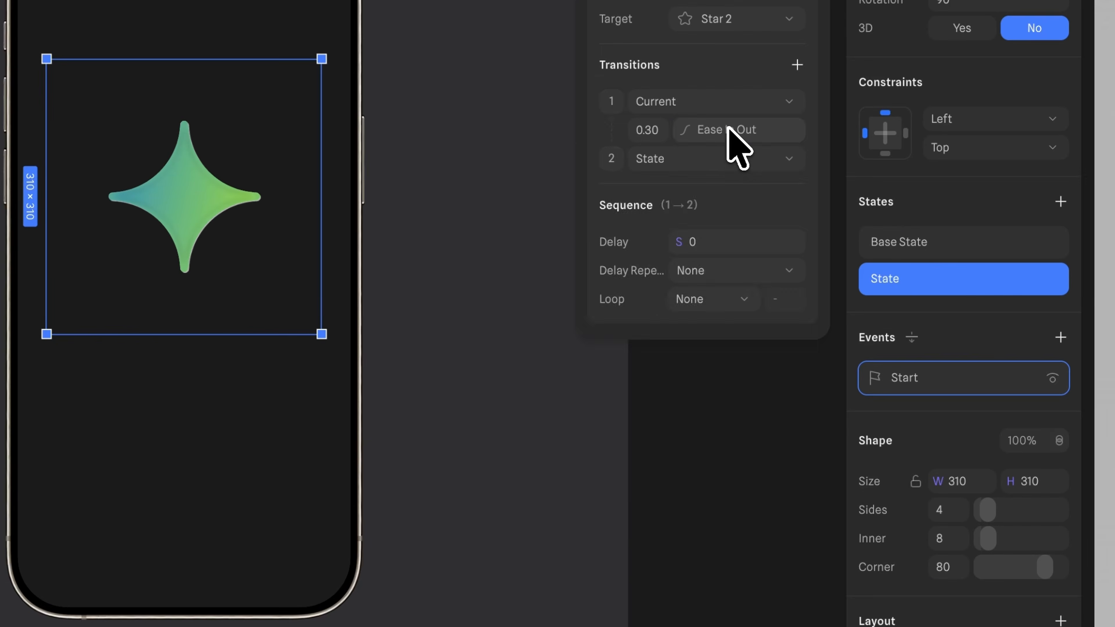
# - Make the star's transition a Spring with mass 2 and an infinite loop, and preview the frame
pyautogui.click(728, 358)
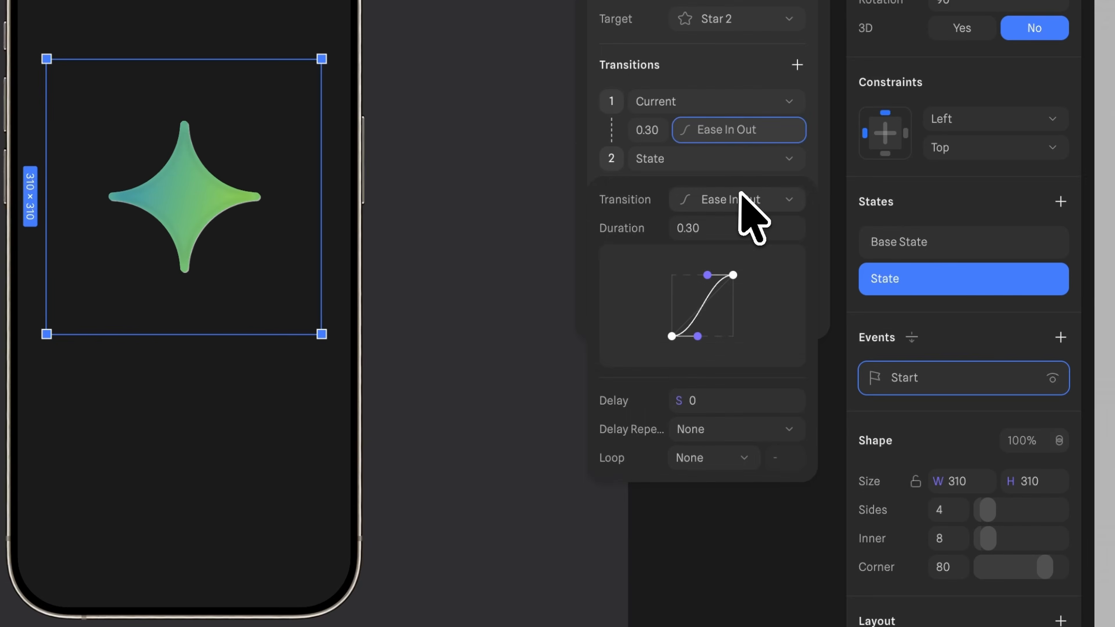
pyautogui.click(740, 420)
pyautogui.click(759, 263)
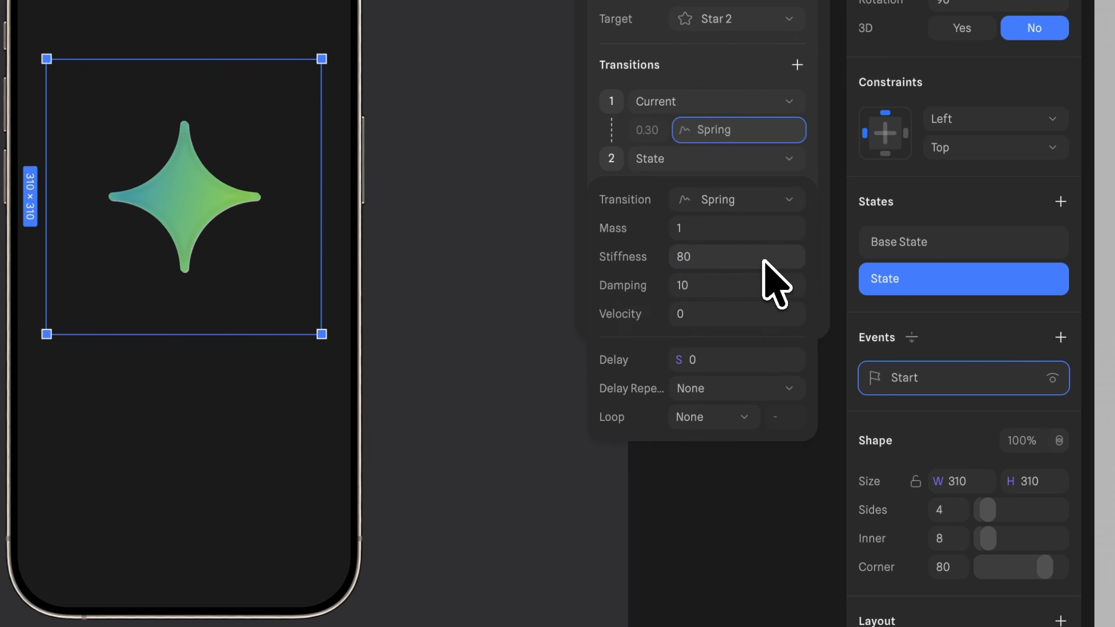
pyautogui.click(729, 418)
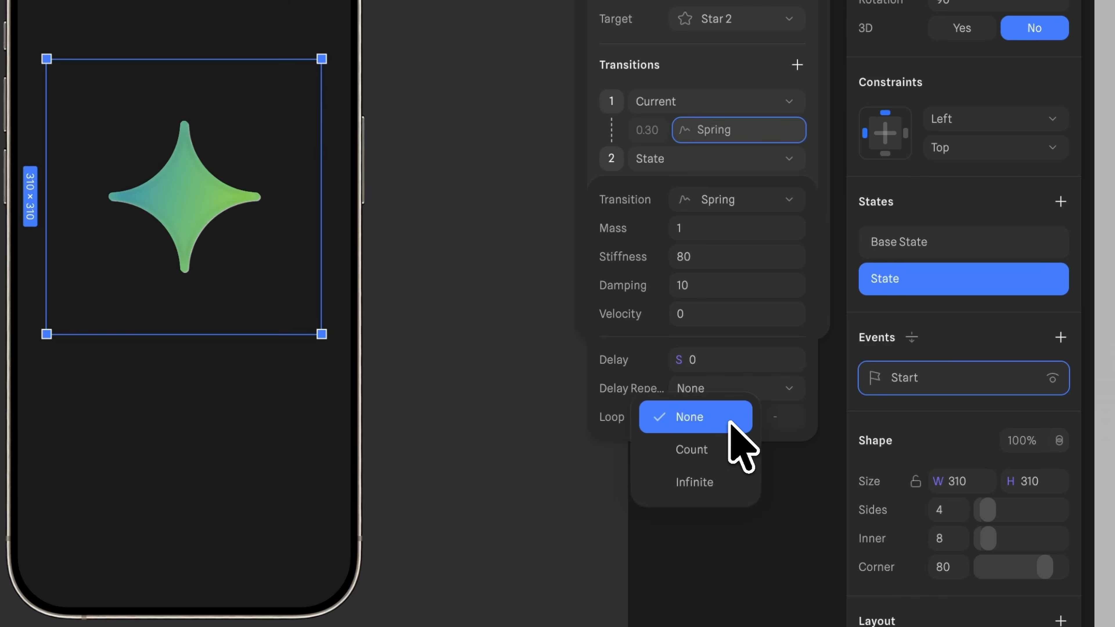
pyautogui.click(729, 482)
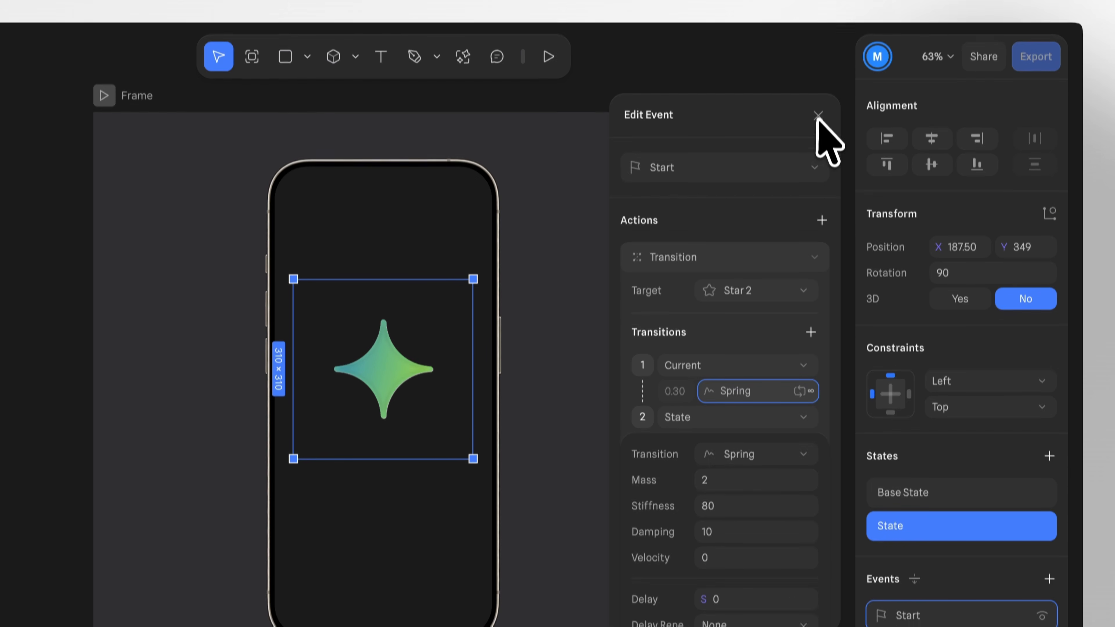
pyautogui.click(819, 15)
pyautogui.click(818, 124)
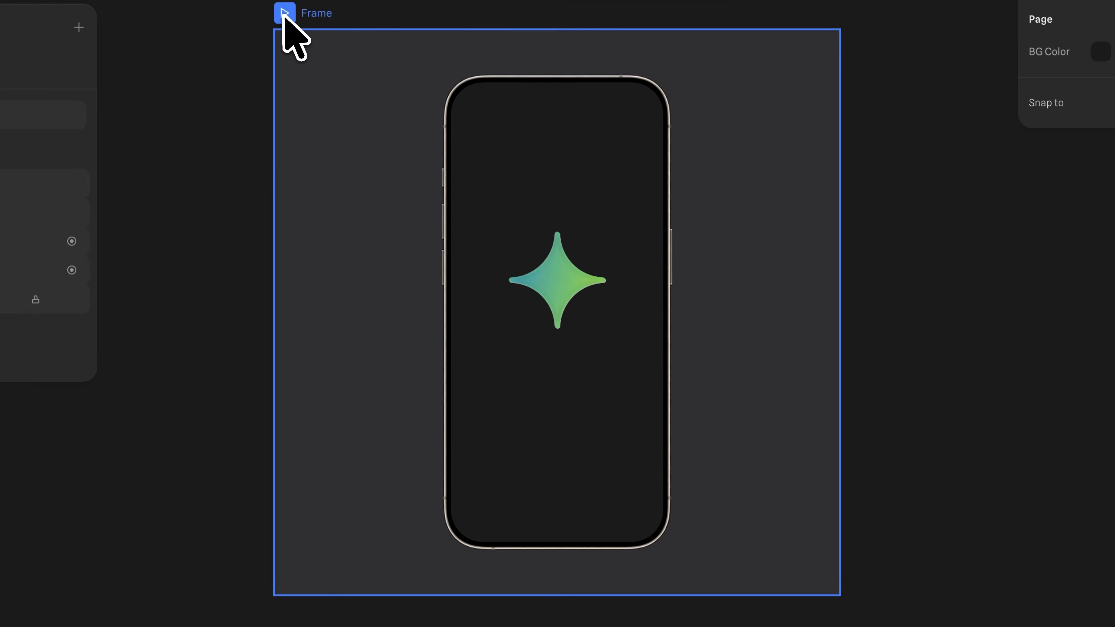
pyautogui.click(351, 85)
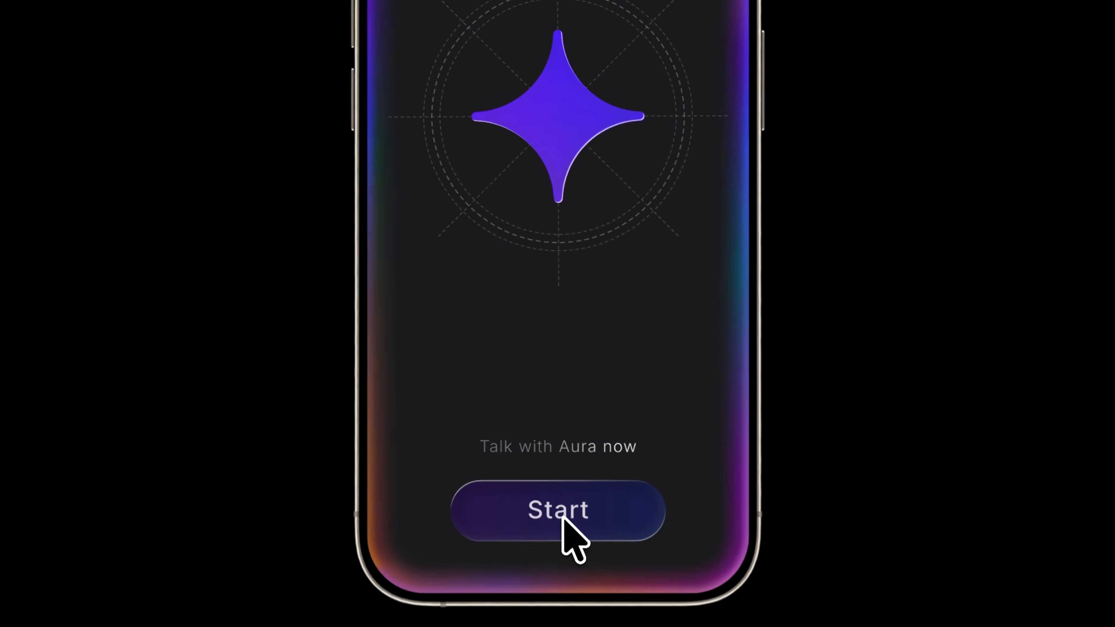
# - Draw a filled button frame in the lower part of the phone screen, sized 212 × 60 with a corner radius of 100
pyautogui.moveTo(502, 451); pyautogui.dragTo(613, 488)
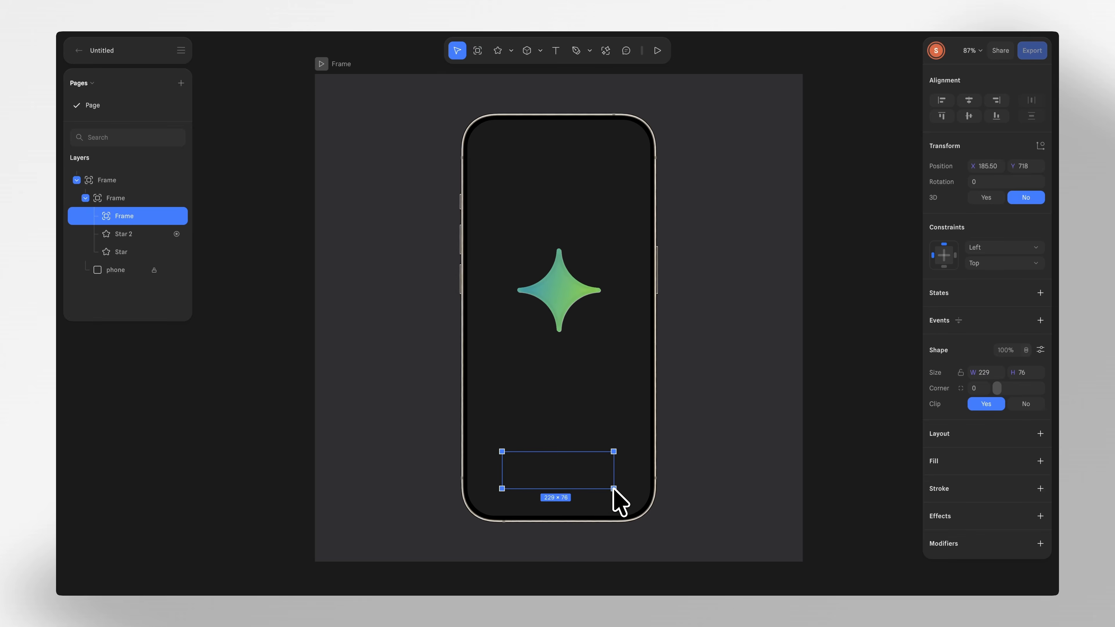
pyautogui.click(1041, 461)
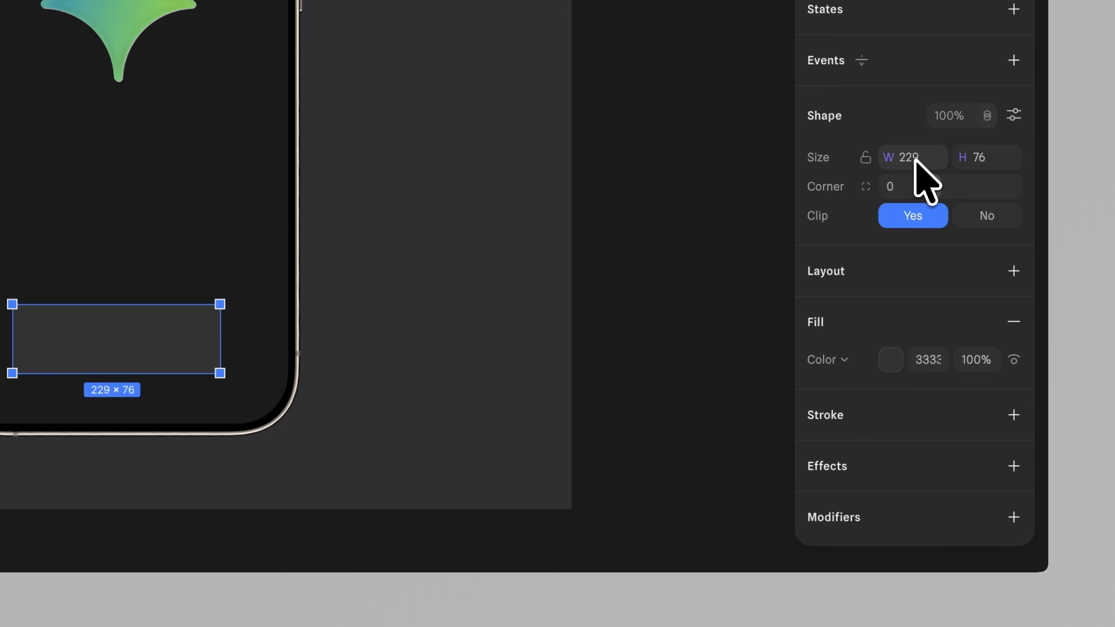
pyautogui.click(916, 158)
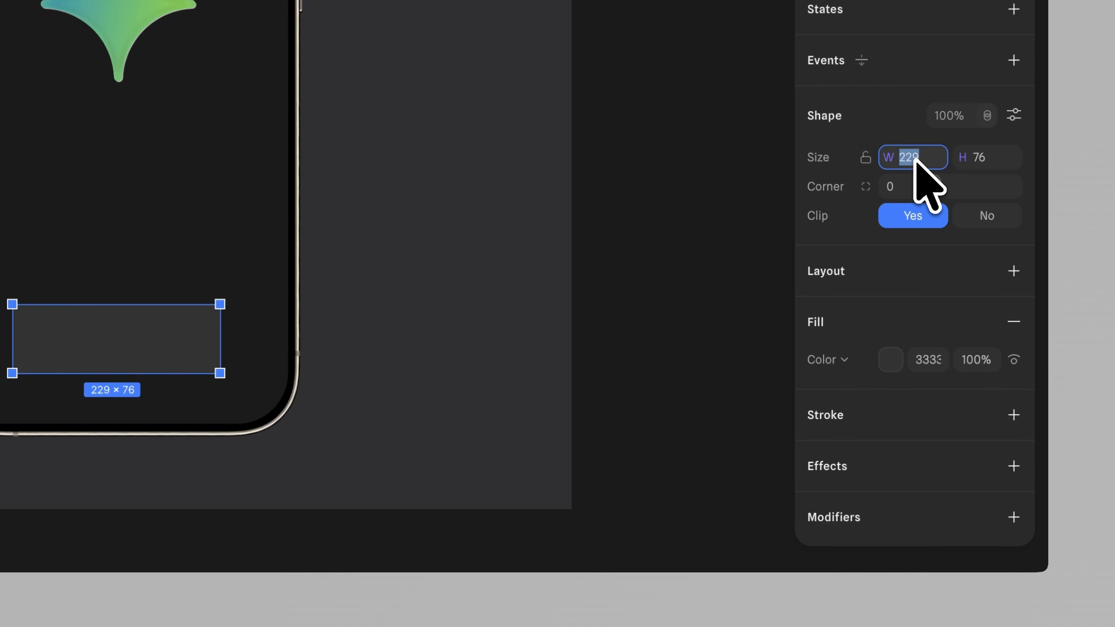
pyautogui.press('Return')
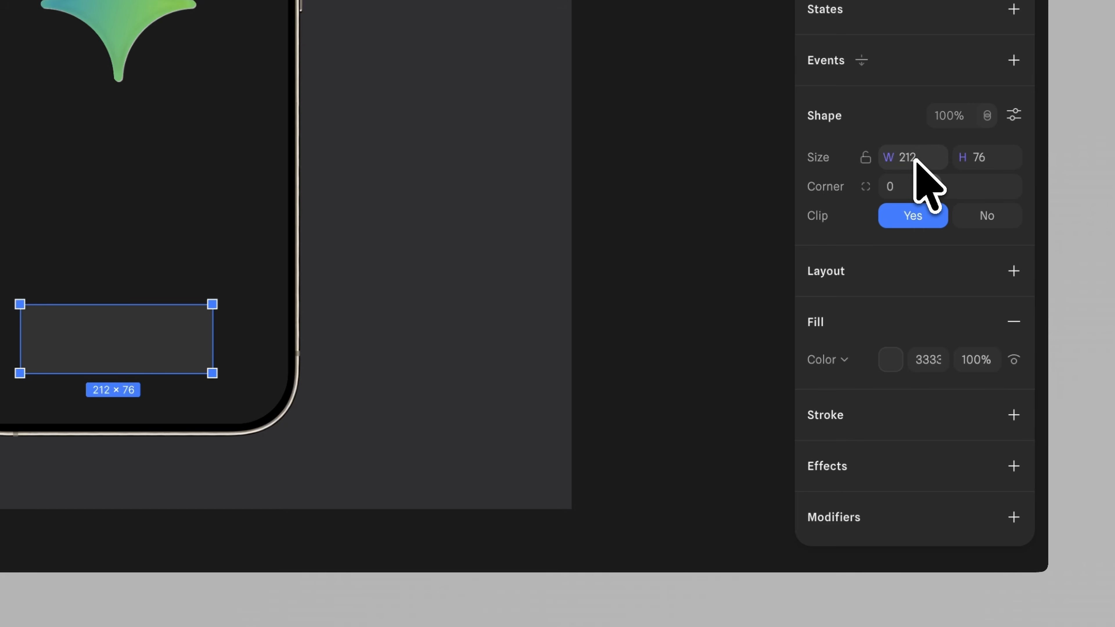
pyautogui.click(986, 159)
pyautogui.write('60')
pyautogui.press('Return')
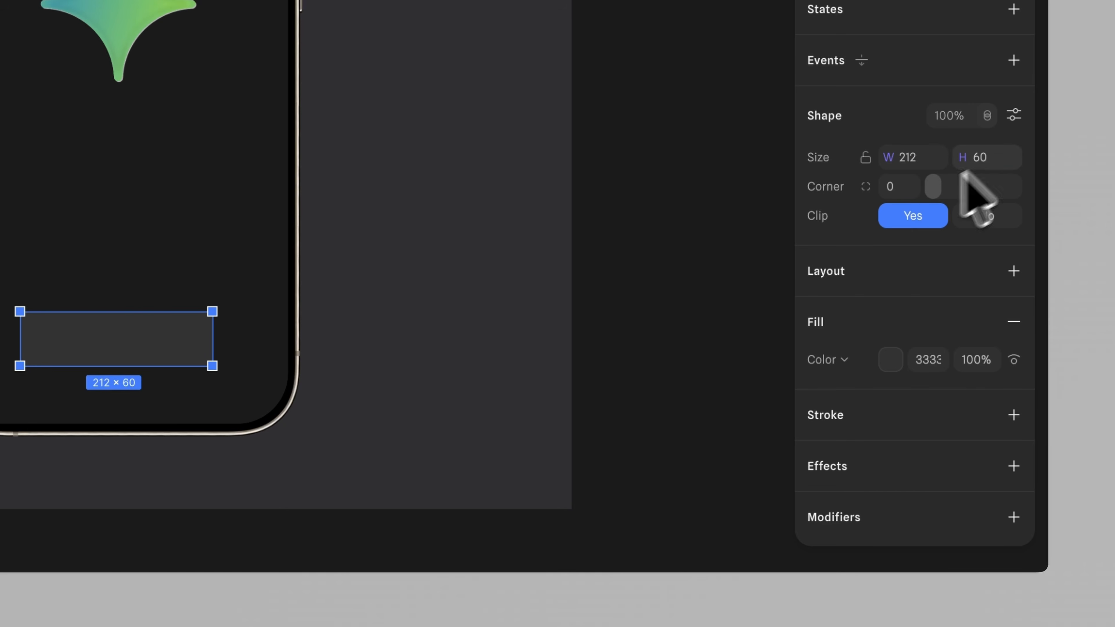
pyautogui.moveTo(966, 184); pyautogui.dragTo(1053, 190)
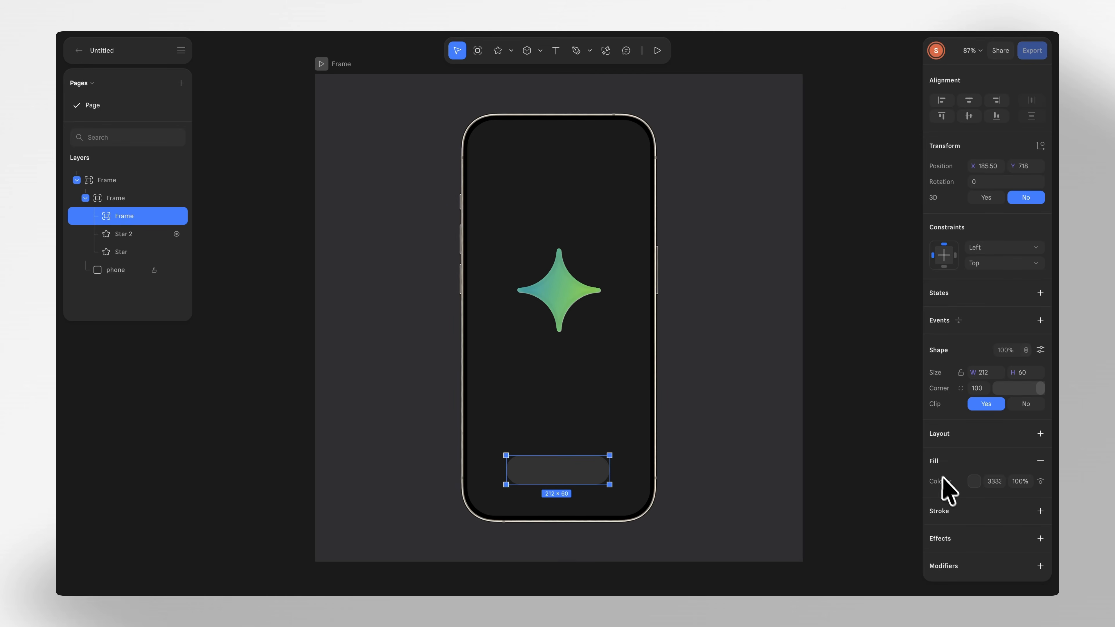
# - Change the button frame's fill to a gradient and set its first color stop to white (FFFFFF)
pyautogui.click(944, 481)
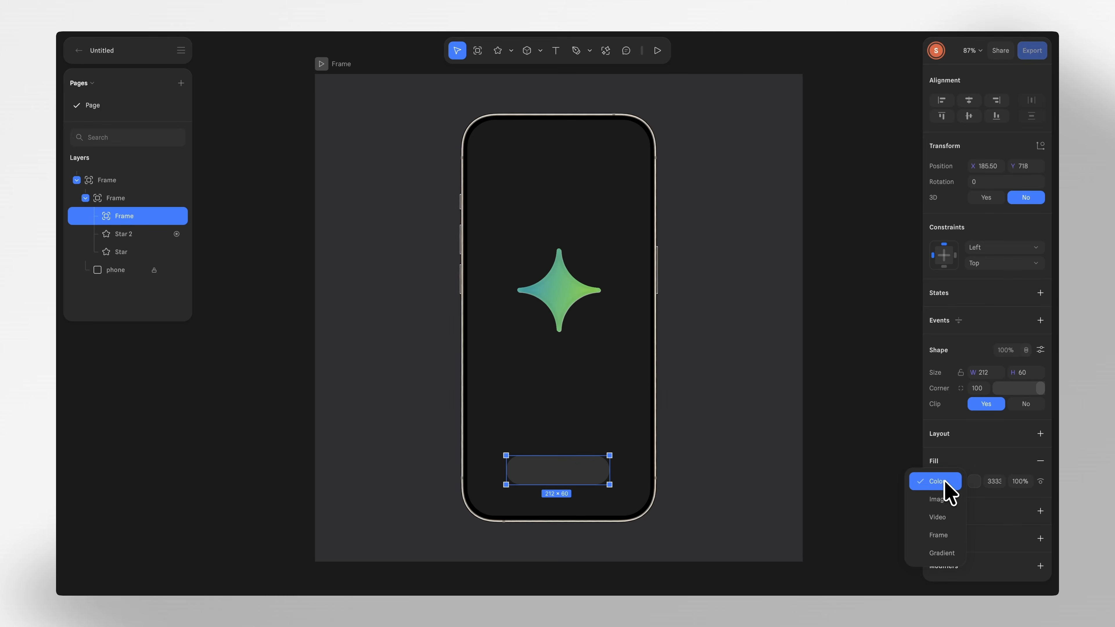
pyautogui.click(942, 553)
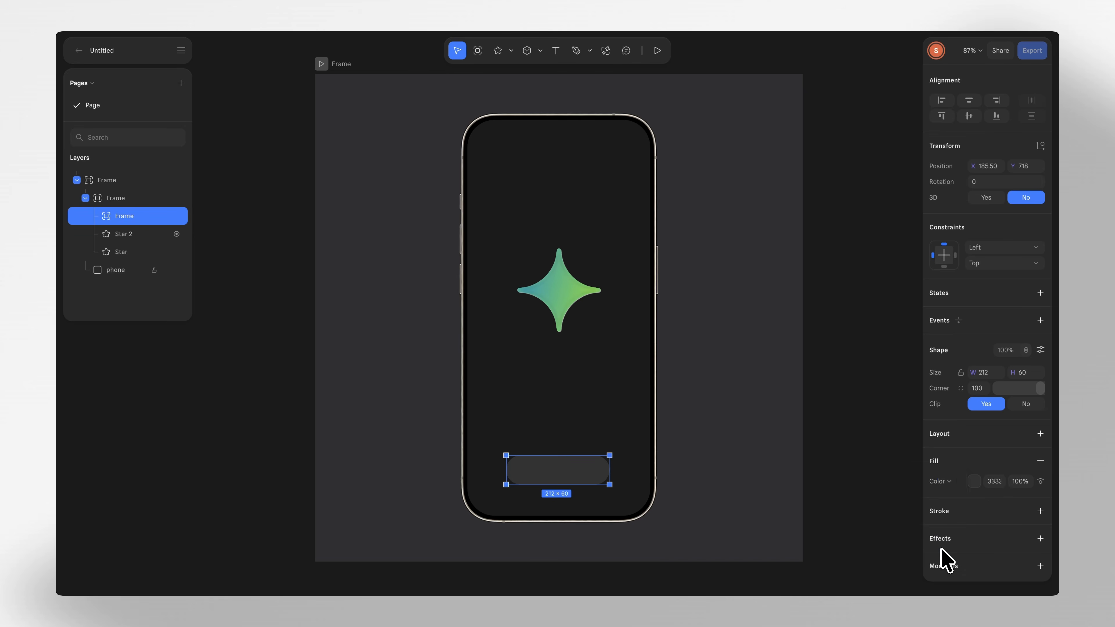
pyautogui.click(974, 482)
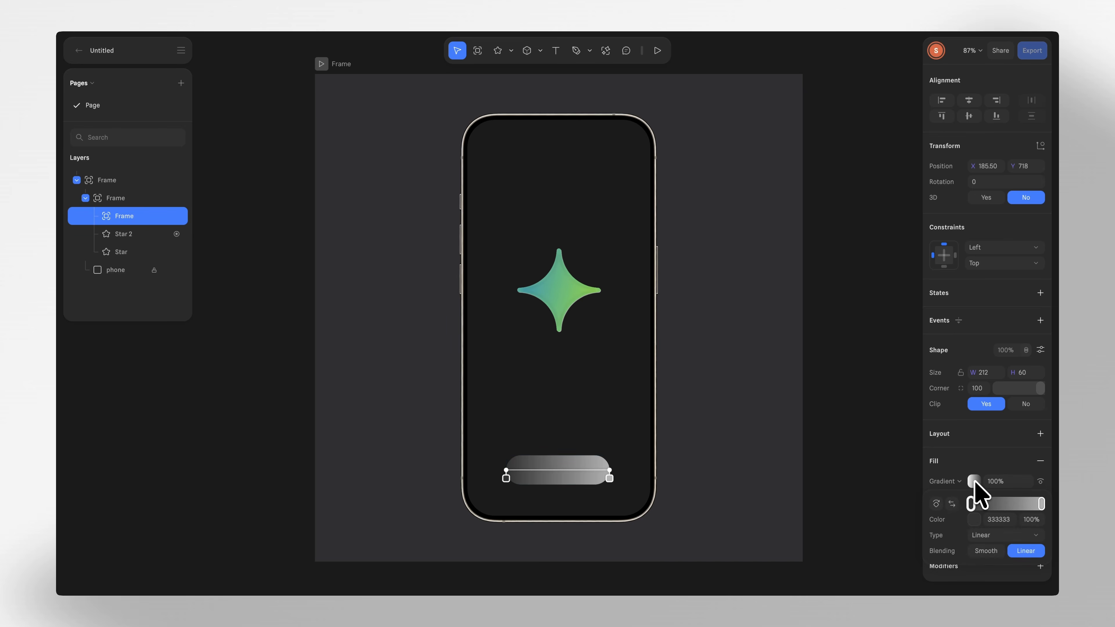
pyautogui.click(971, 503)
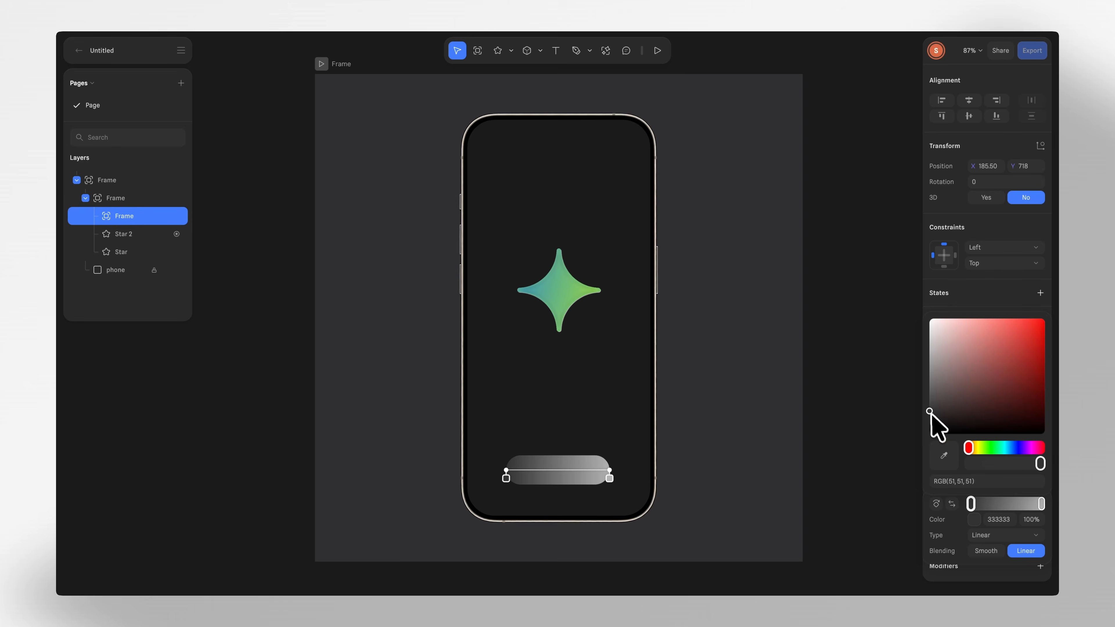
pyautogui.moveTo(930, 415); pyautogui.dragTo(898, 292)
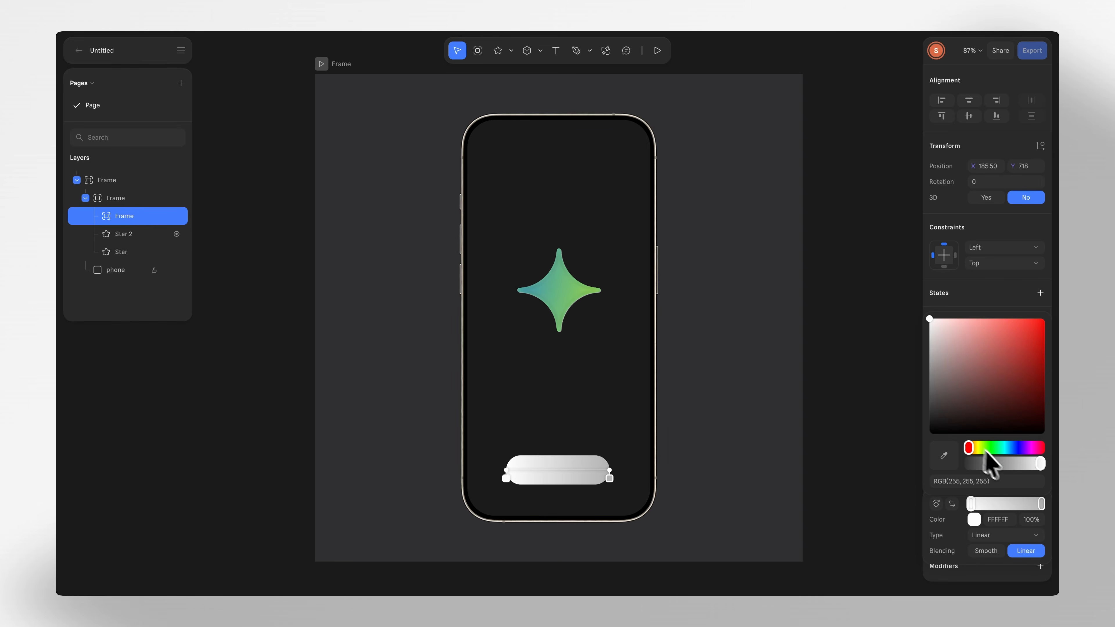
# - Set the end stop of the button's gradient to 5B5B5B and pull both gradient handles slightly inward from the button's edges
pyautogui.click(1042, 504)
pyautogui.click(1008, 520)
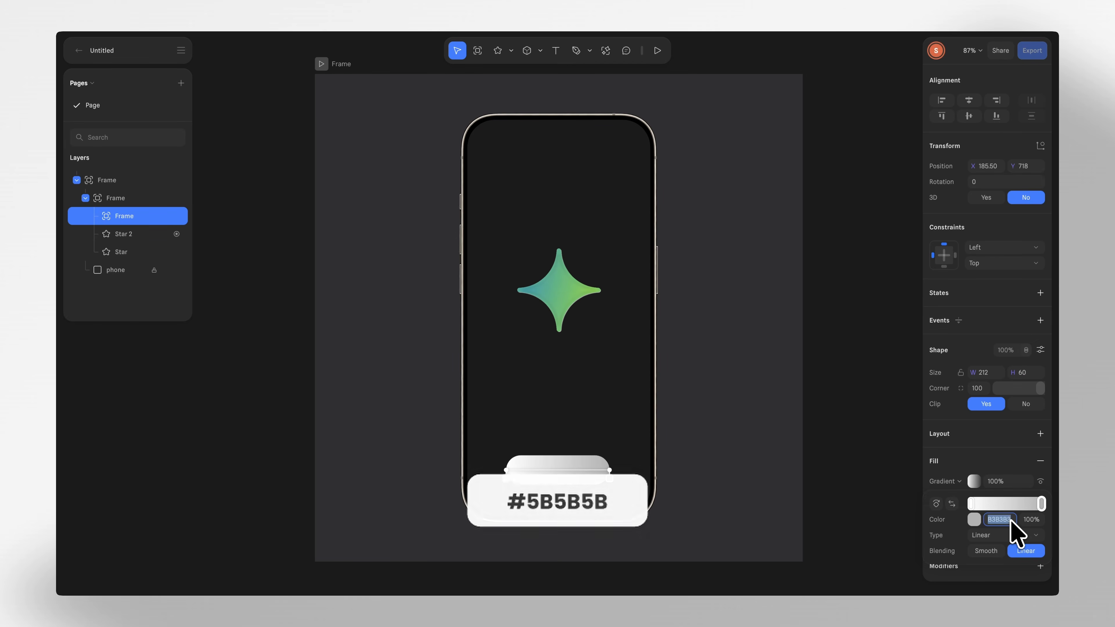
pyautogui.write('5B5B5B')
pyautogui.click(971, 504)
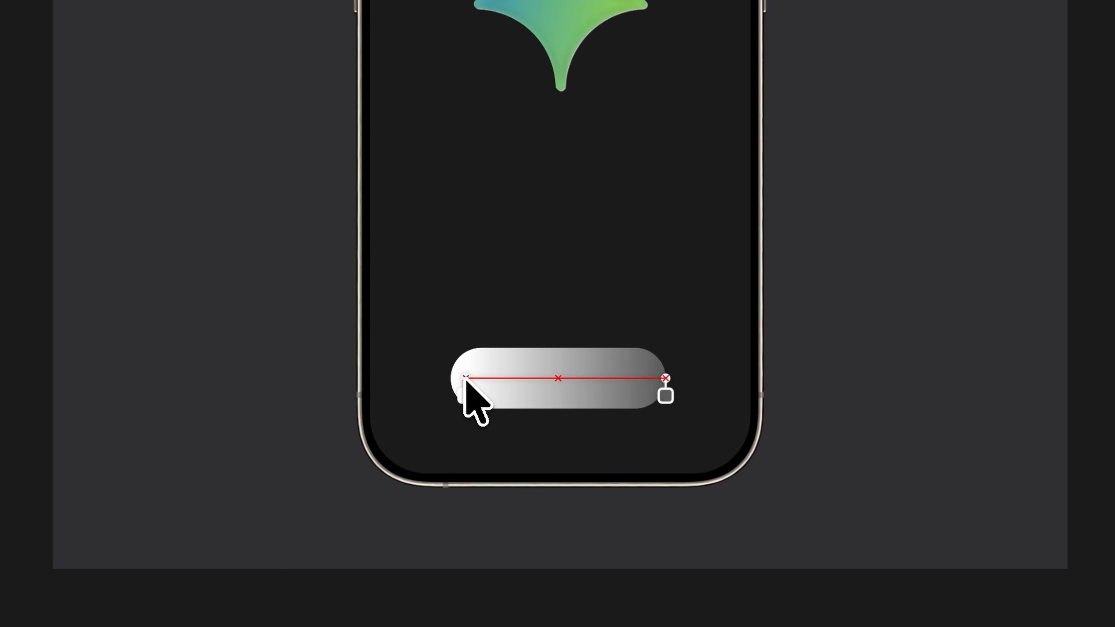
pyautogui.moveTo(665, 378); pyautogui.dragTo(650, 378)
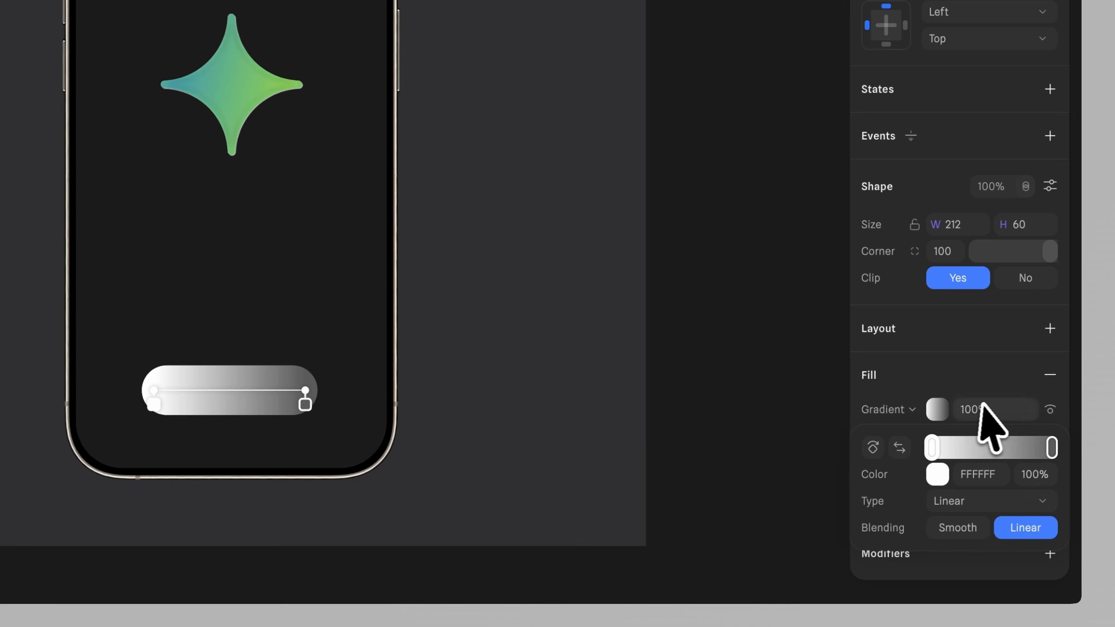
# - Set the button's gradient fill opacity to 20%
pyautogui.click(984, 409)
pyautogui.write('20')
pyautogui.press('Return')
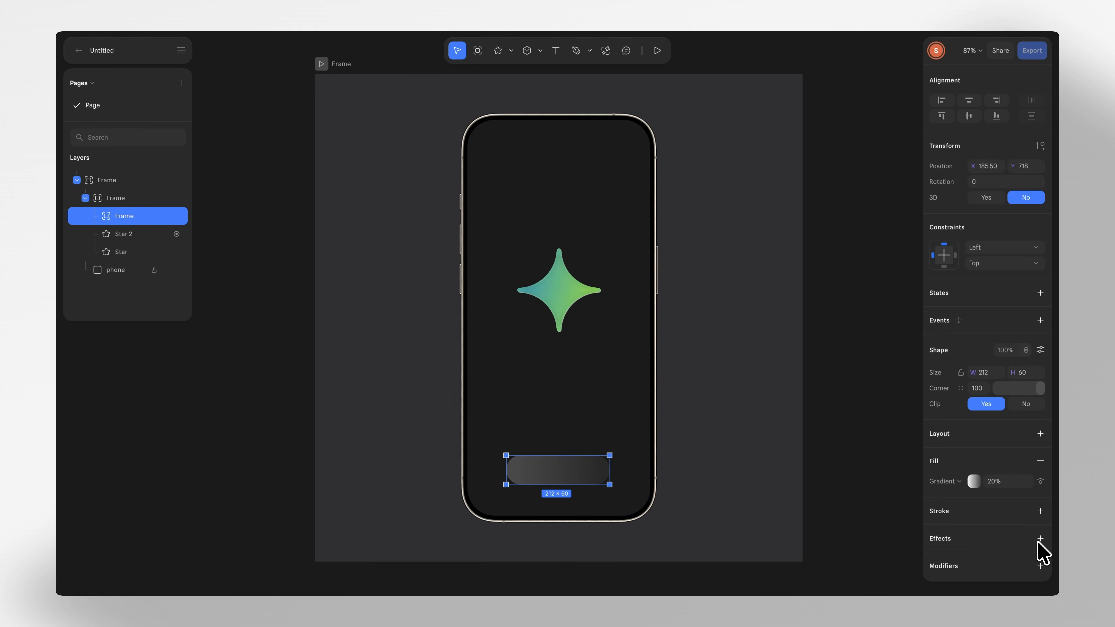
# - Add an Inner Shadow effect to the button frame
pyautogui.click(1039, 539)
pyautogui.click(975, 558)
pyautogui.click(987, 458)
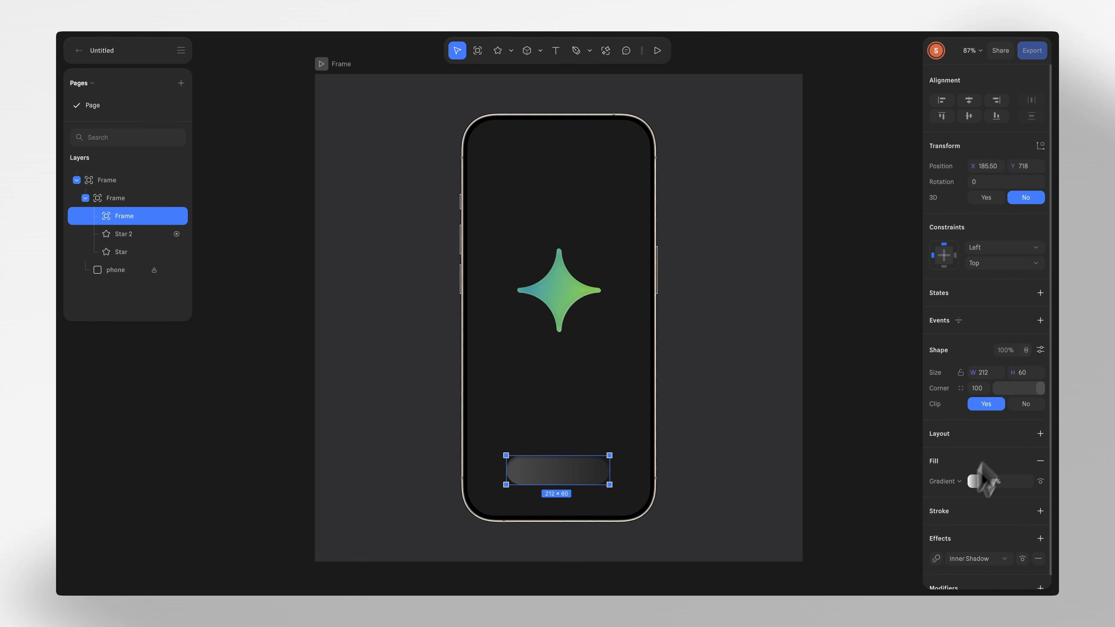
# - Set the button's inner shadow to X offset 4, blur 17 and 27% color opacity
pyautogui.click(935, 558)
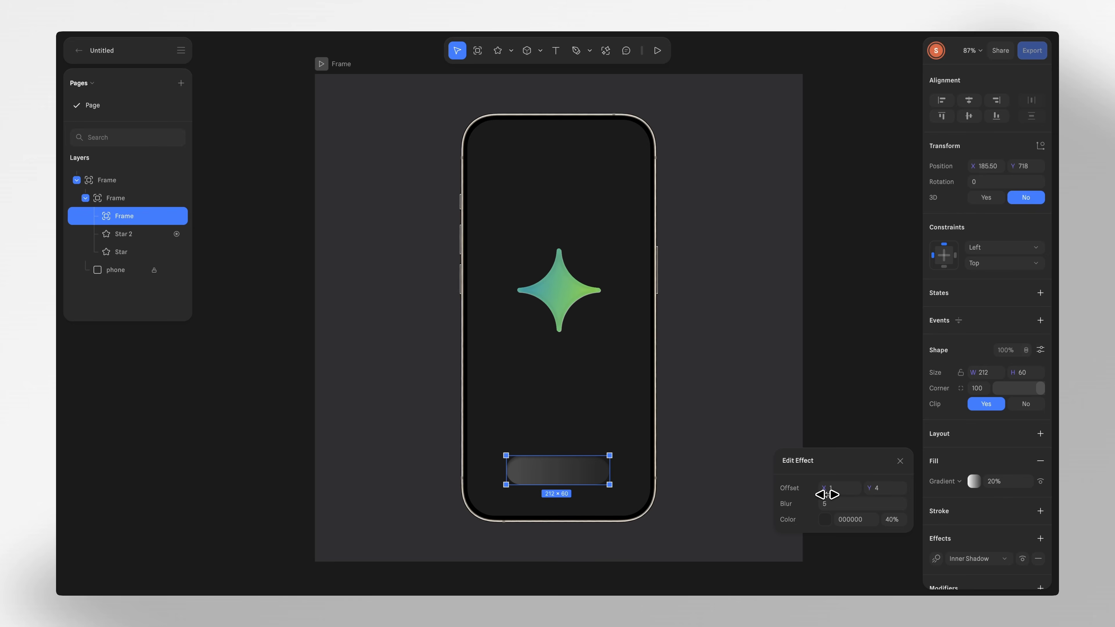
pyautogui.click(826, 505)
pyautogui.write('1')
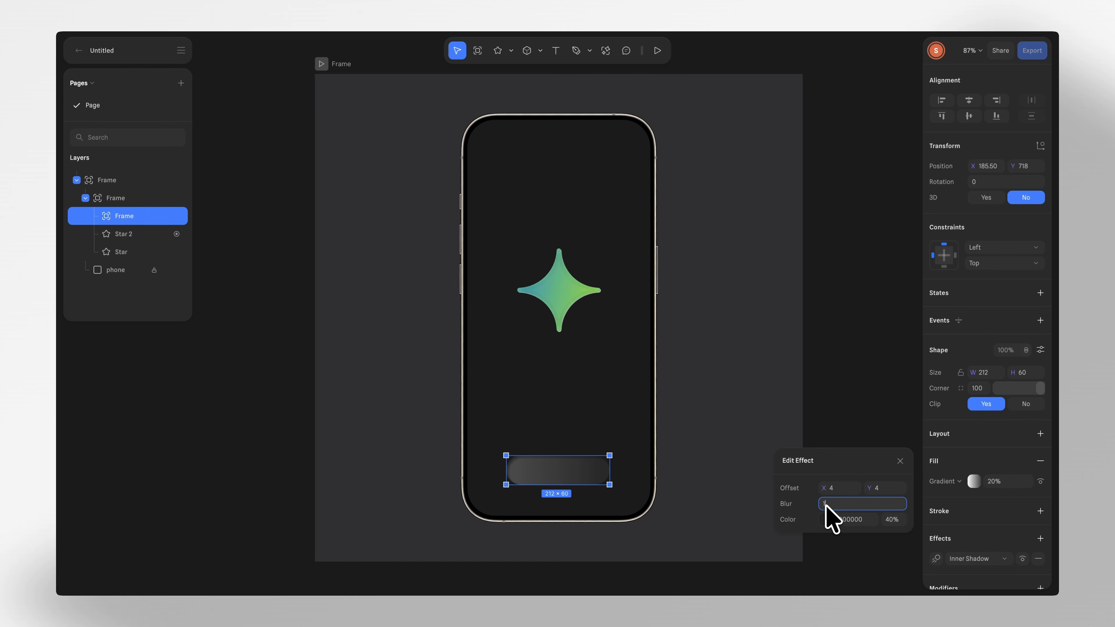
pyautogui.write('7')
pyautogui.press('Return')
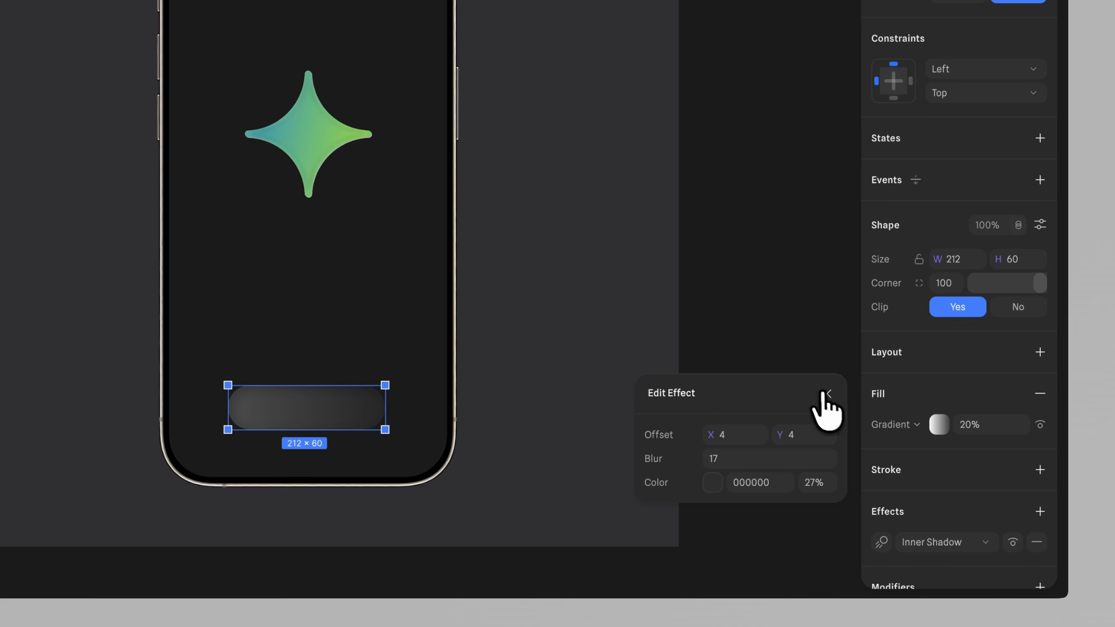
pyautogui.click(900, 461)
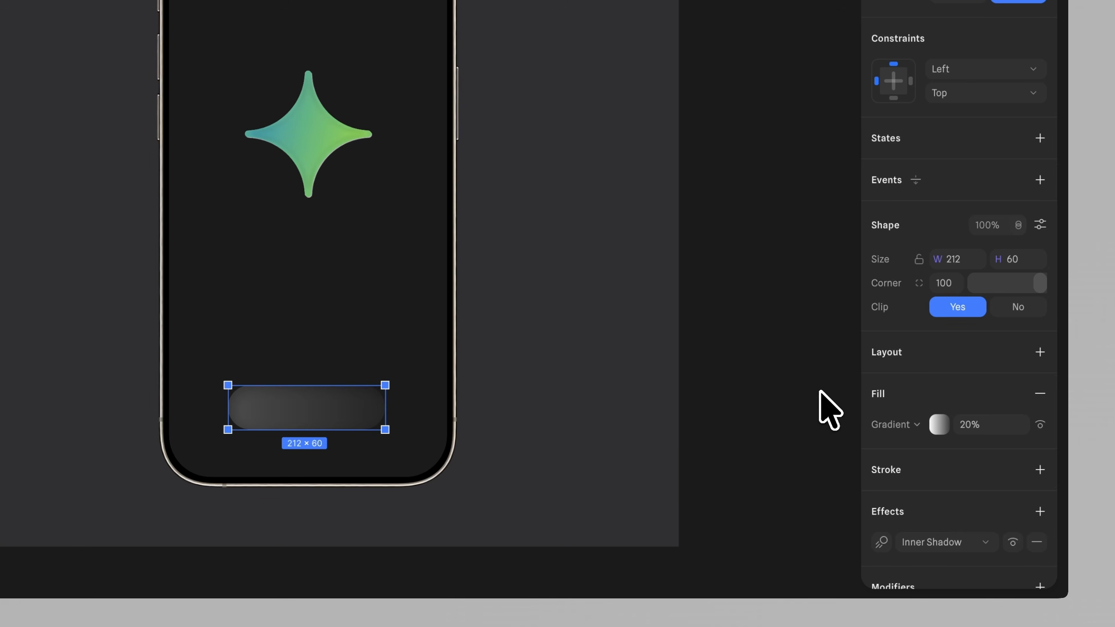
# - Add a second Inner Shadow to the button with X offset -4, Y offset -4 and blur 12
pyautogui.click(1040, 512)
pyautogui.click(949, 543)
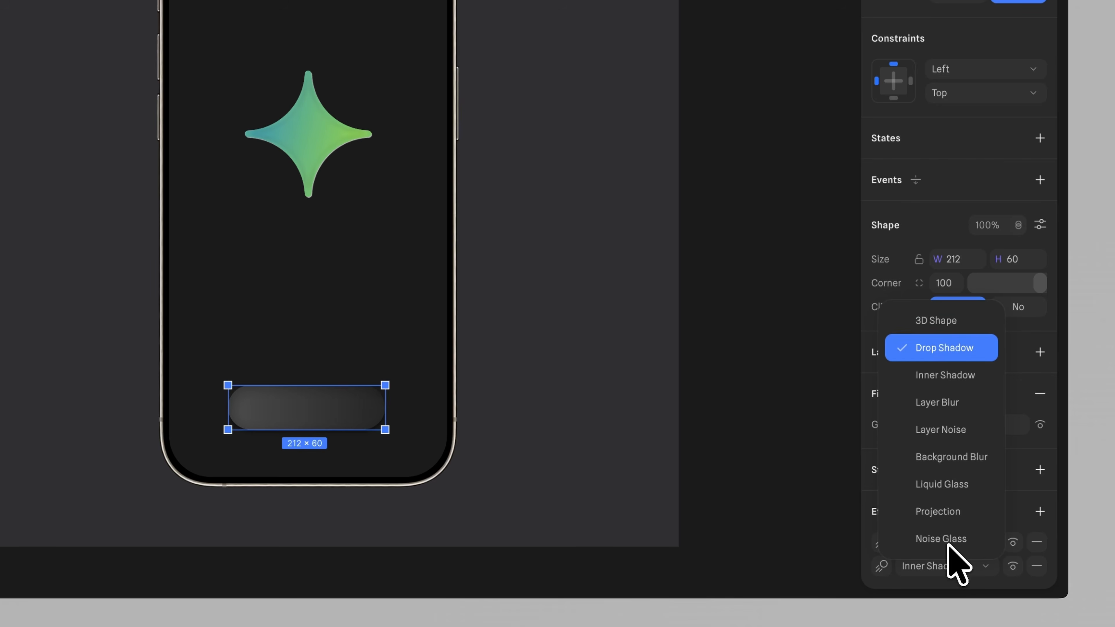
pyautogui.click(928, 383)
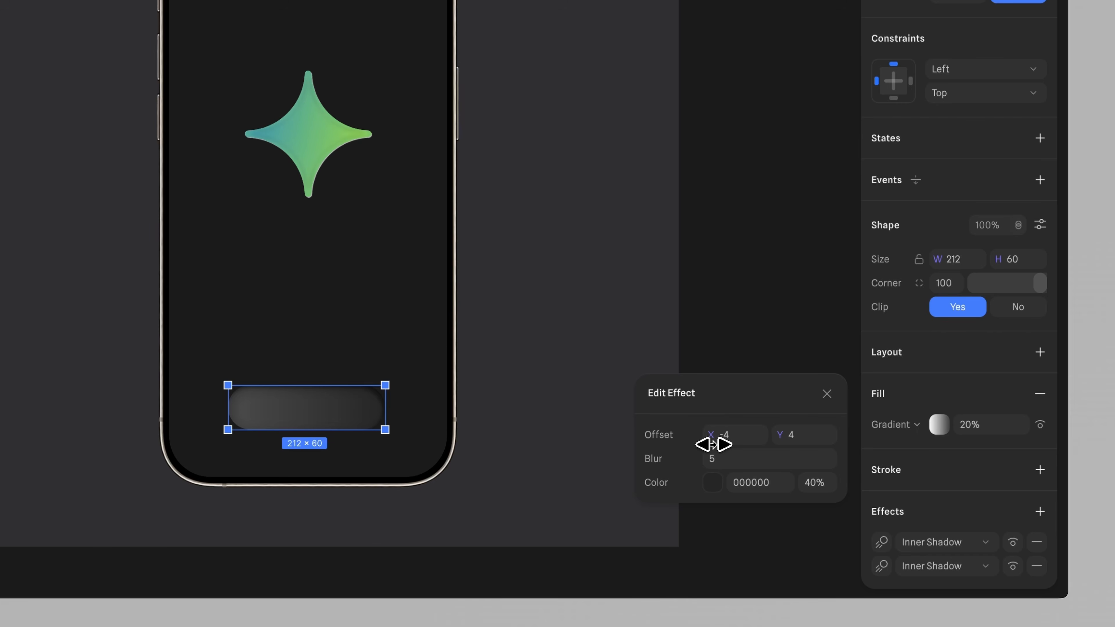
pyautogui.moveTo(784, 439); pyautogui.dragTo(784, 445)
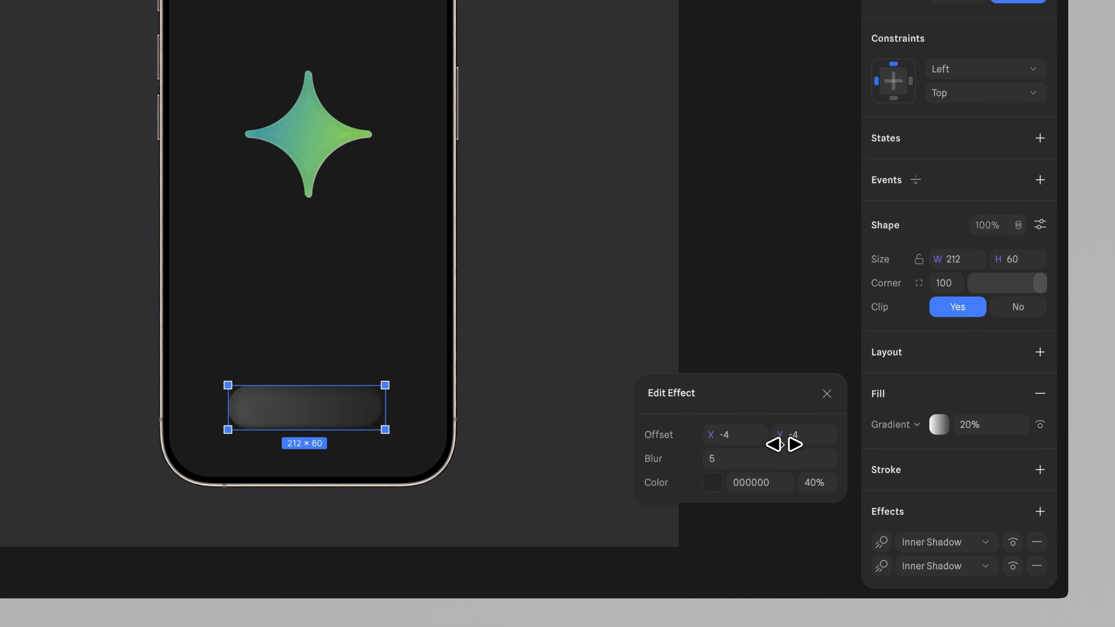
pyautogui.click(773, 459)
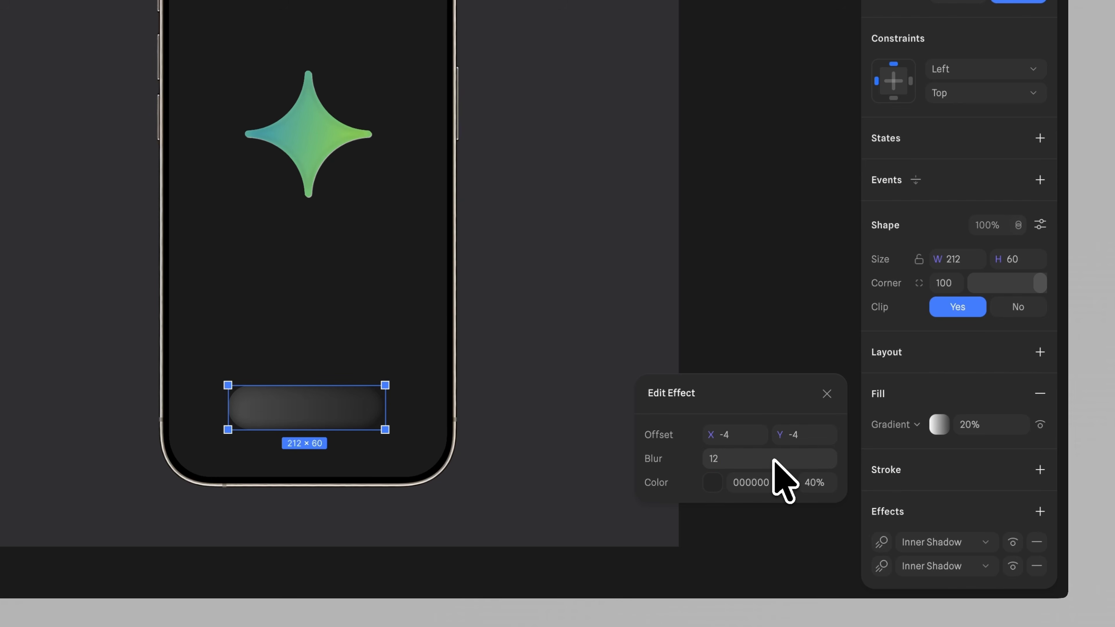
# - Set the second inner shadow's color to FFFFFF and adjust its opacity
pyautogui.click(711, 482)
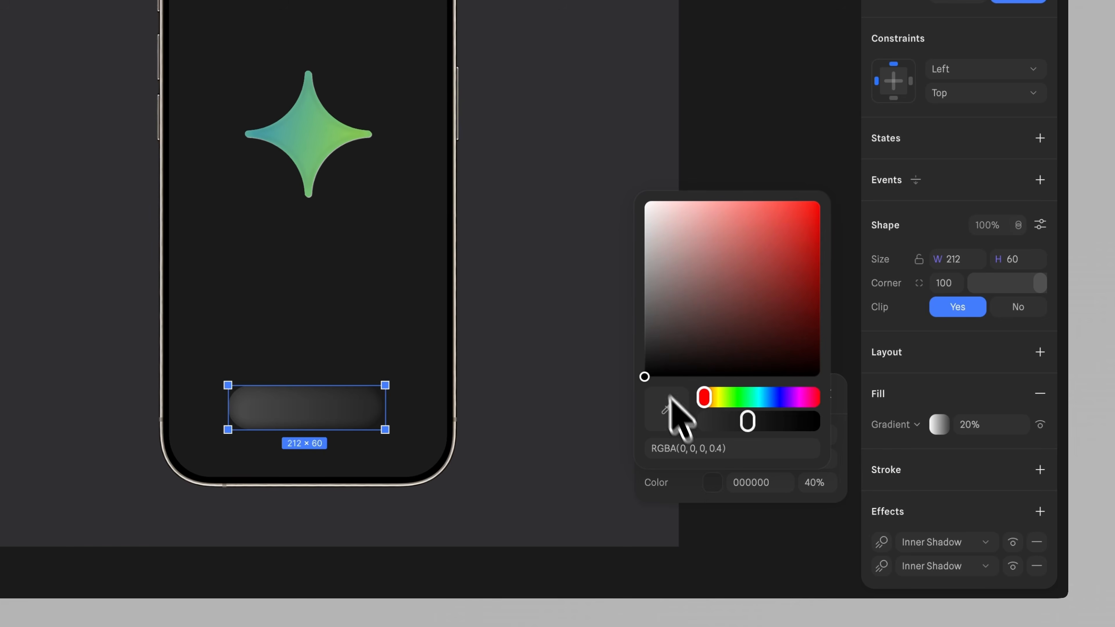
pyautogui.moveTo(644, 377); pyautogui.dragTo(619, 180)
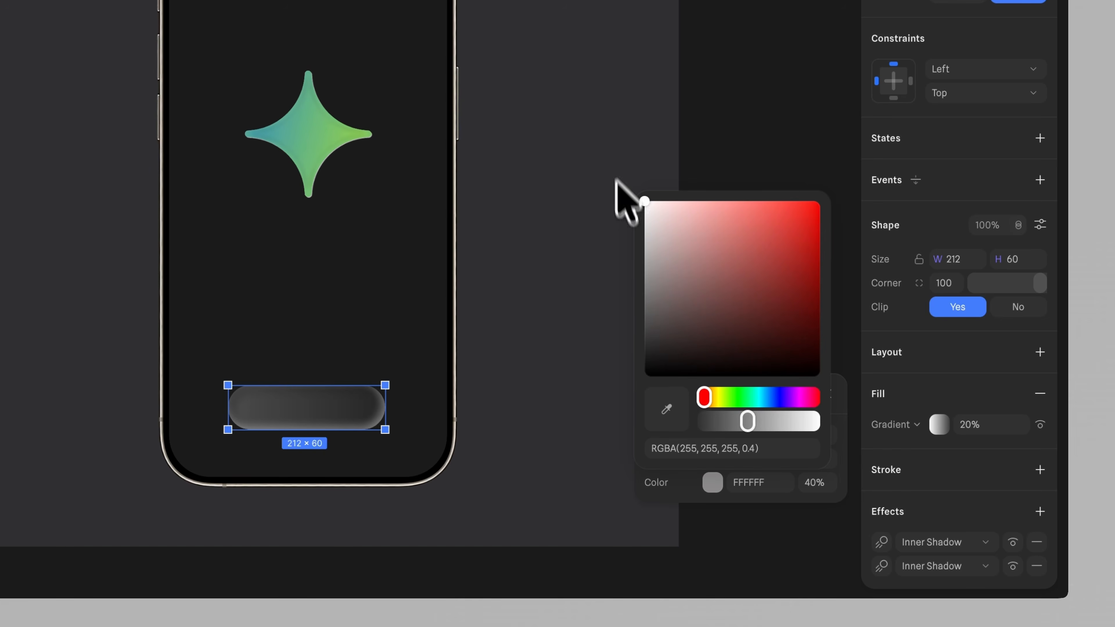
pyautogui.click(815, 482)
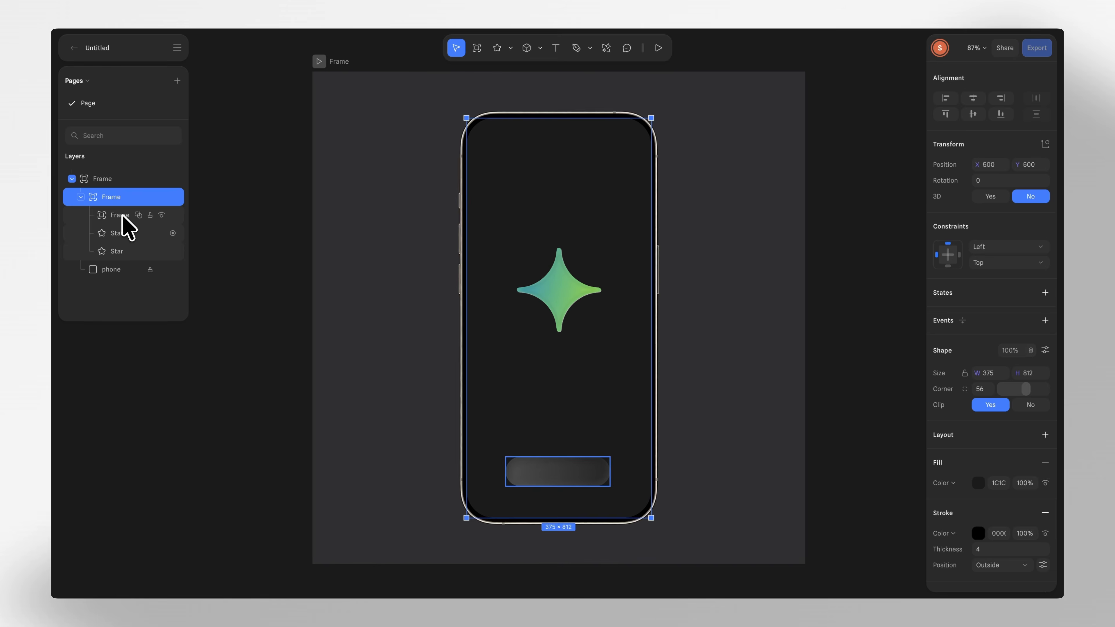
# - Add a gradient stroke to the button frame with thickness 1 and position Inside
pyautogui.click(121, 215)
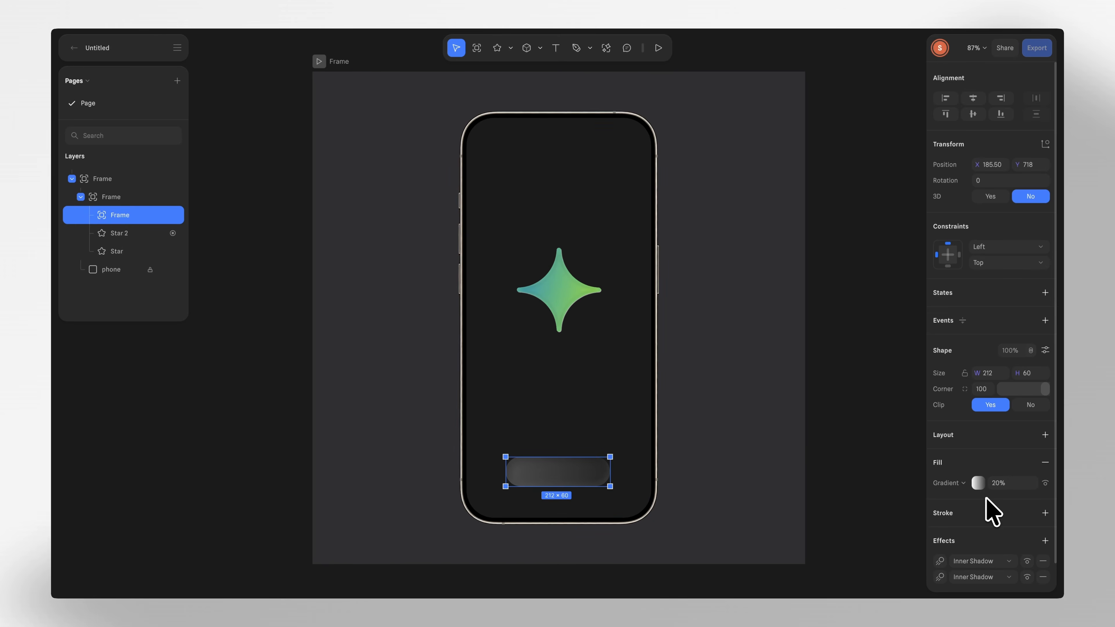
pyautogui.click(1045, 513)
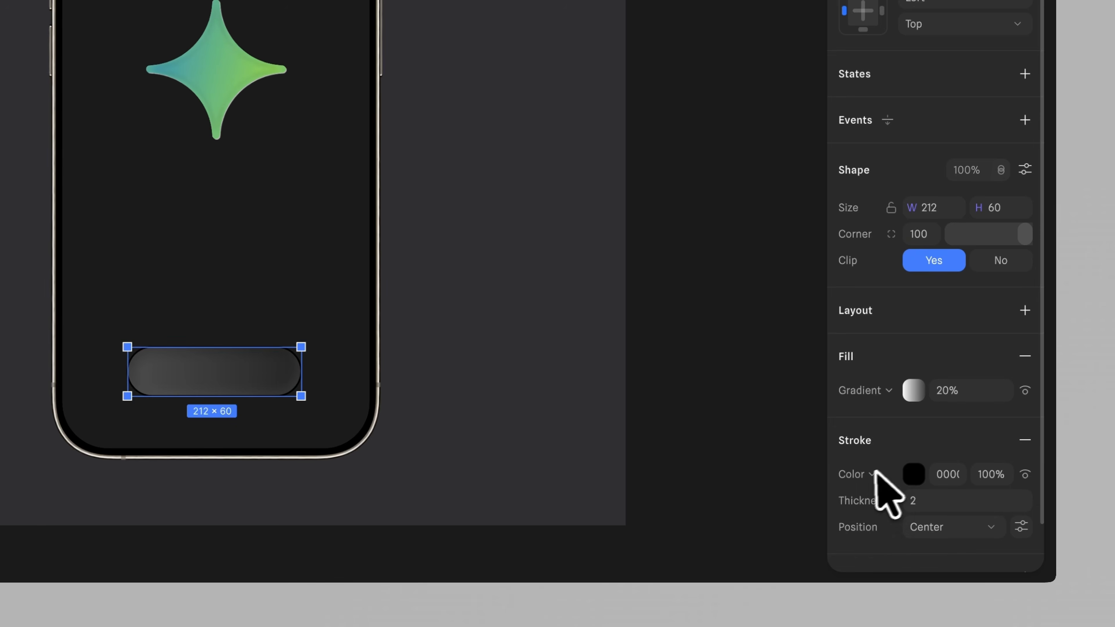
pyautogui.click(954, 533)
pyautogui.click(873, 532)
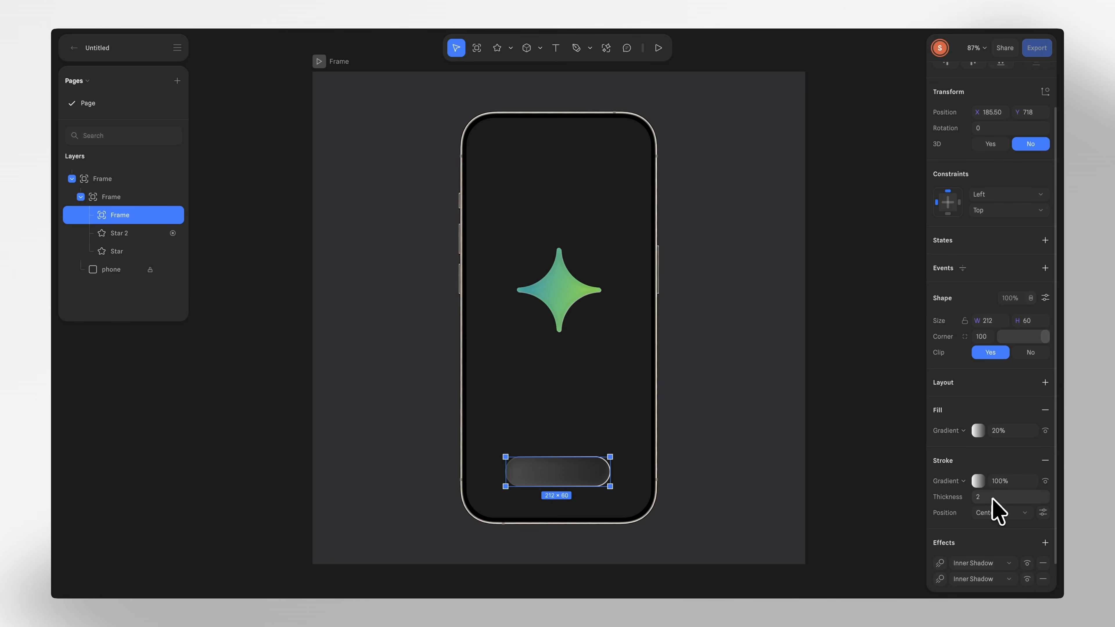
pyautogui.click(937, 504)
pyautogui.write('1')
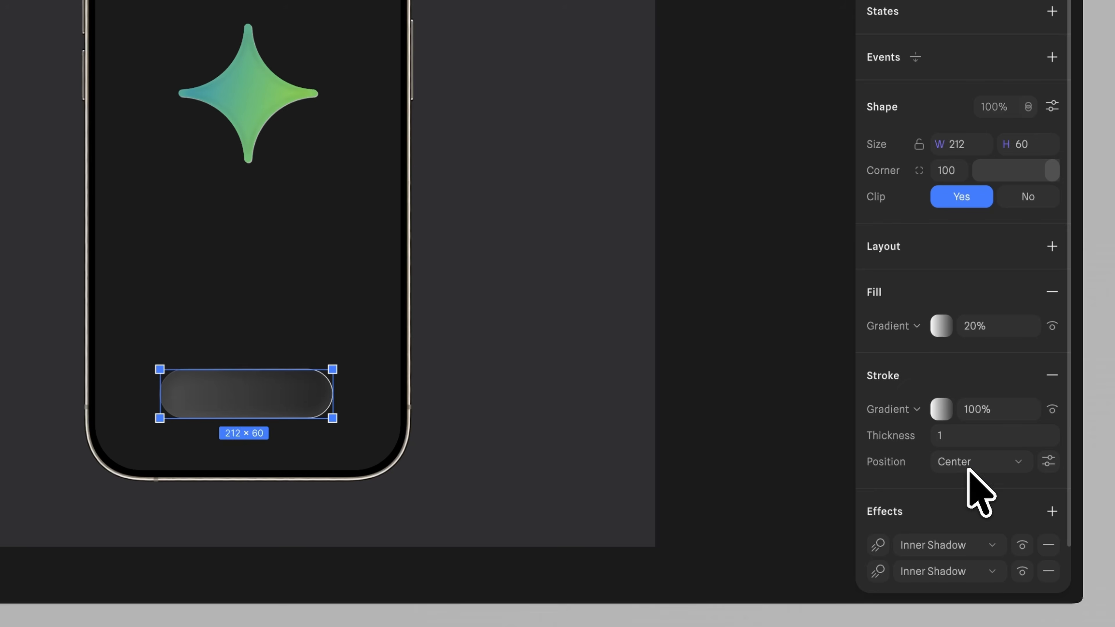
pyautogui.click(994, 515)
pyautogui.click(995, 481)
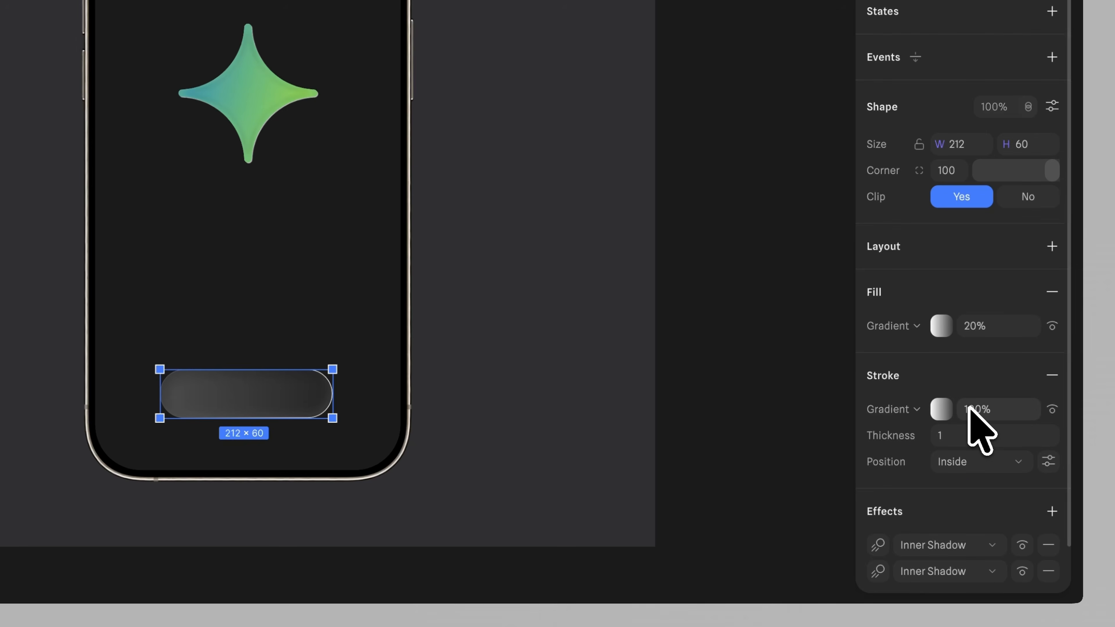
# - Reorient the stroke gradient to run from the button's upper-left edge steeply down to just below its lower edge
pyautogui.click(942, 409)
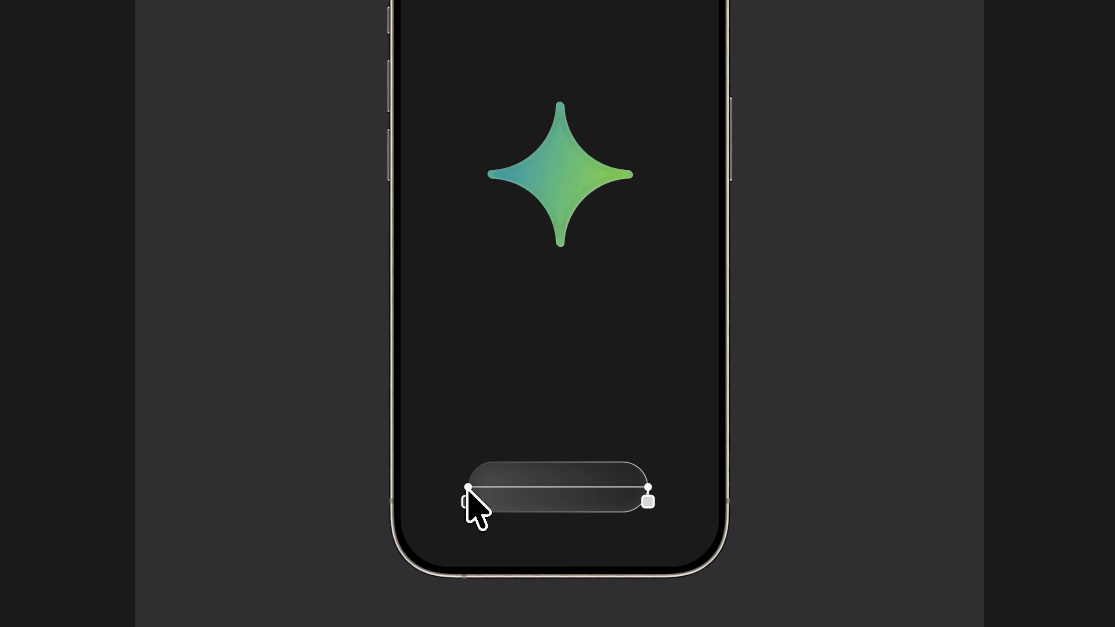
pyautogui.moveTo(468, 488); pyautogui.dragTo(497, 466)
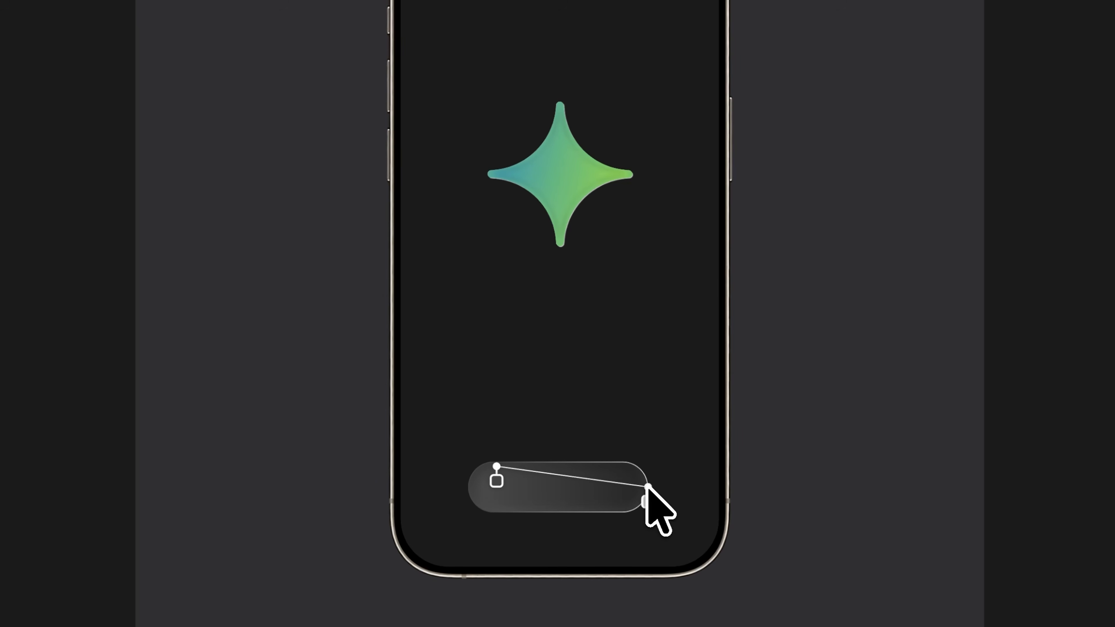
pyautogui.moveTo(648, 488); pyautogui.dragTo(504, 540)
# - Set the stroke gradient's start stop to FFFFFF at 62% opacity
pyautogui.click(961, 507)
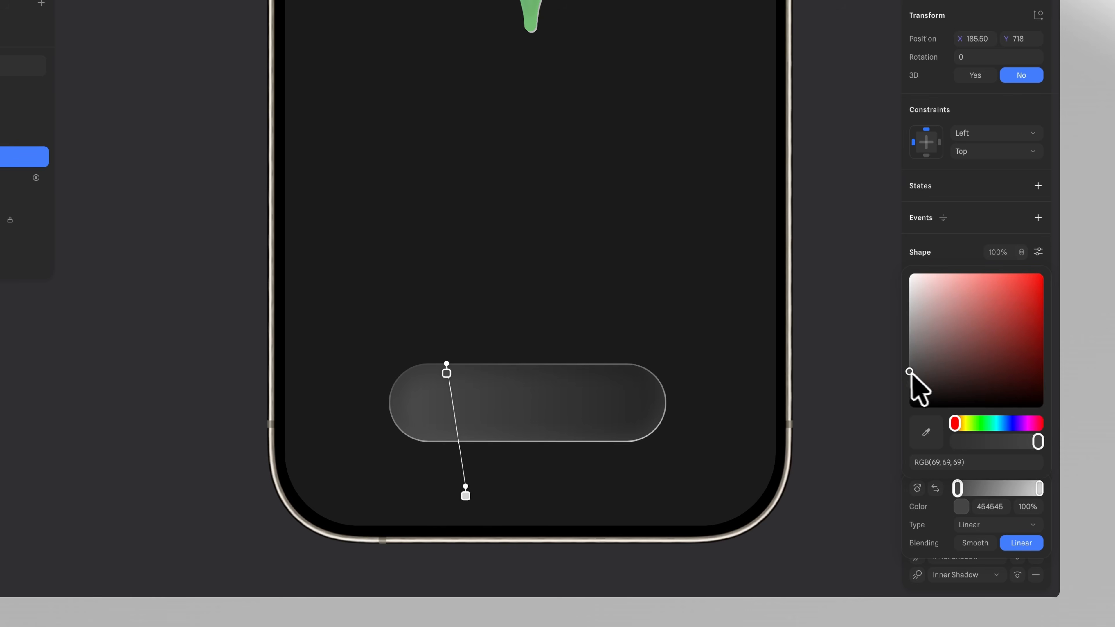
pyautogui.moveTo(908, 372); pyautogui.dragTo(891, 249)
pyautogui.click(1028, 507)
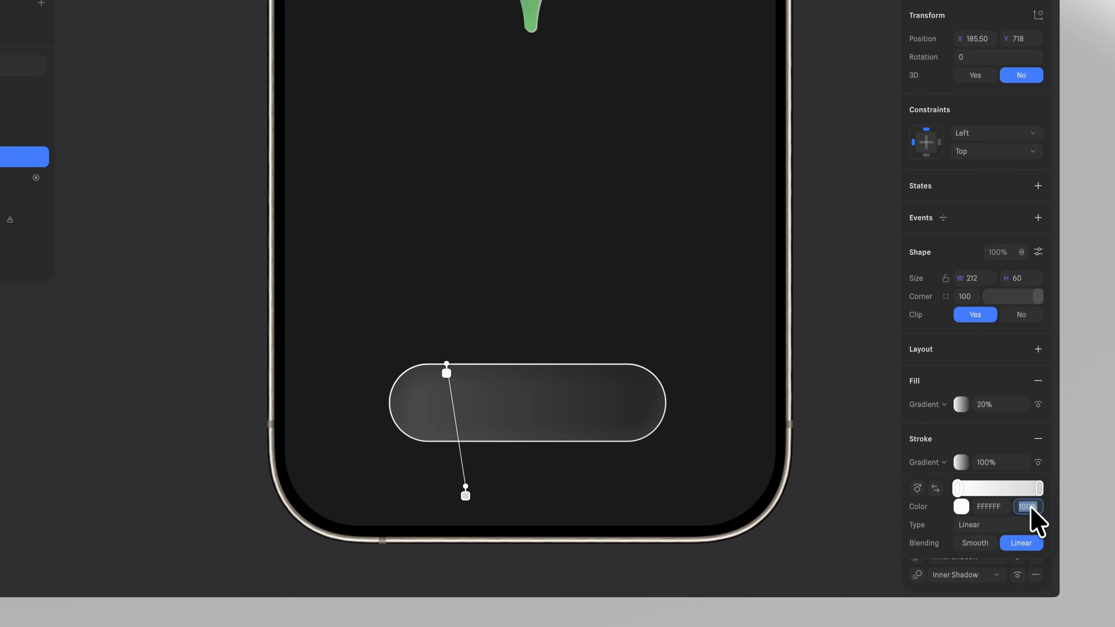
pyautogui.write('62')
pyautogui.press('Return')
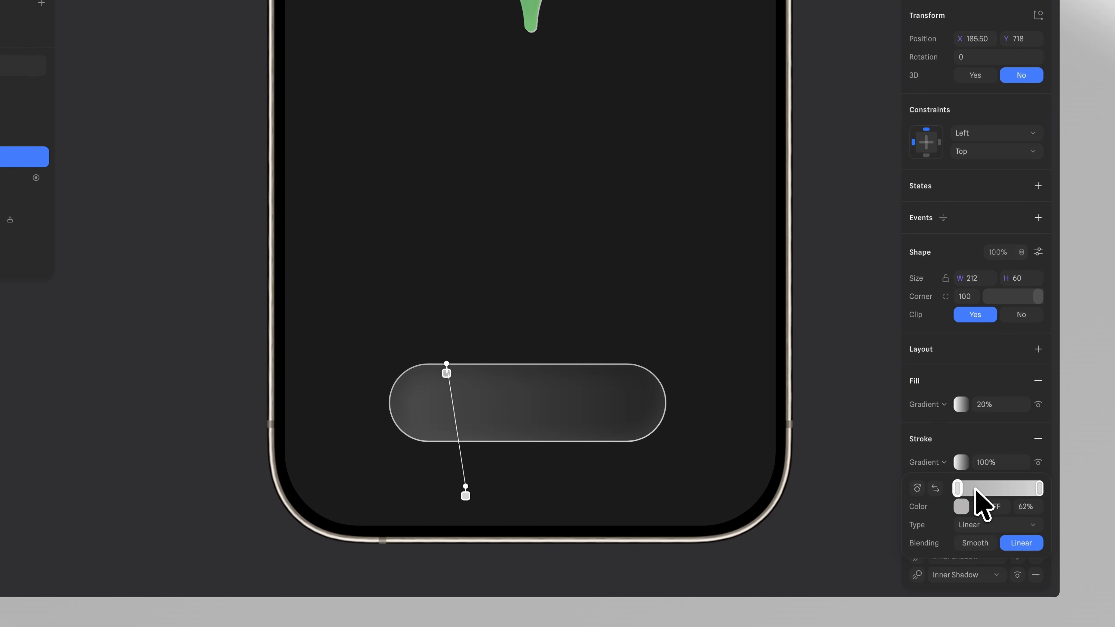
# - Add two intermediate stops to the stroke gradient, each at 0% opacity
pyautogui.click(976, 489)
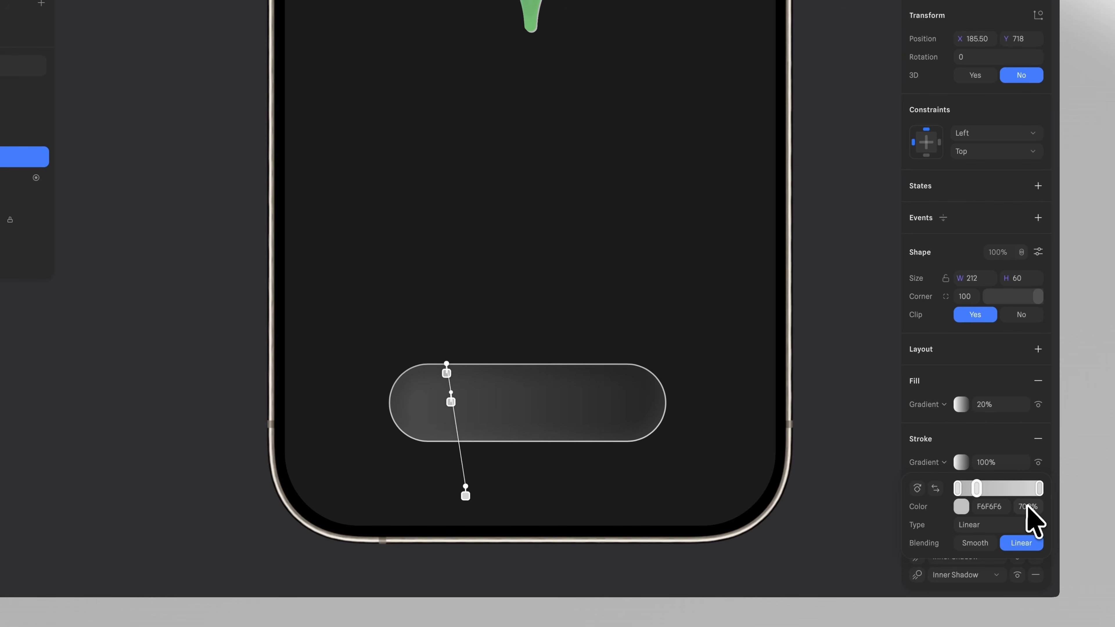
pyautogui.write('0')
pyautogui.press('Return')
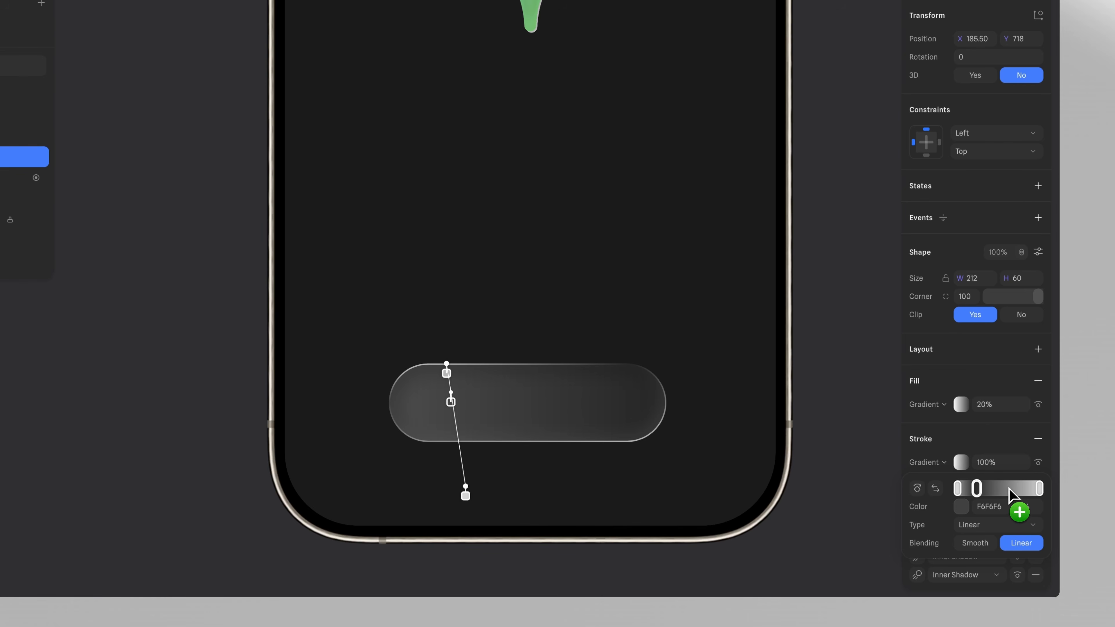
pyautogui.click(1008, 489)
pyautogui.click(1027, 507)
pyautogui.write('0')
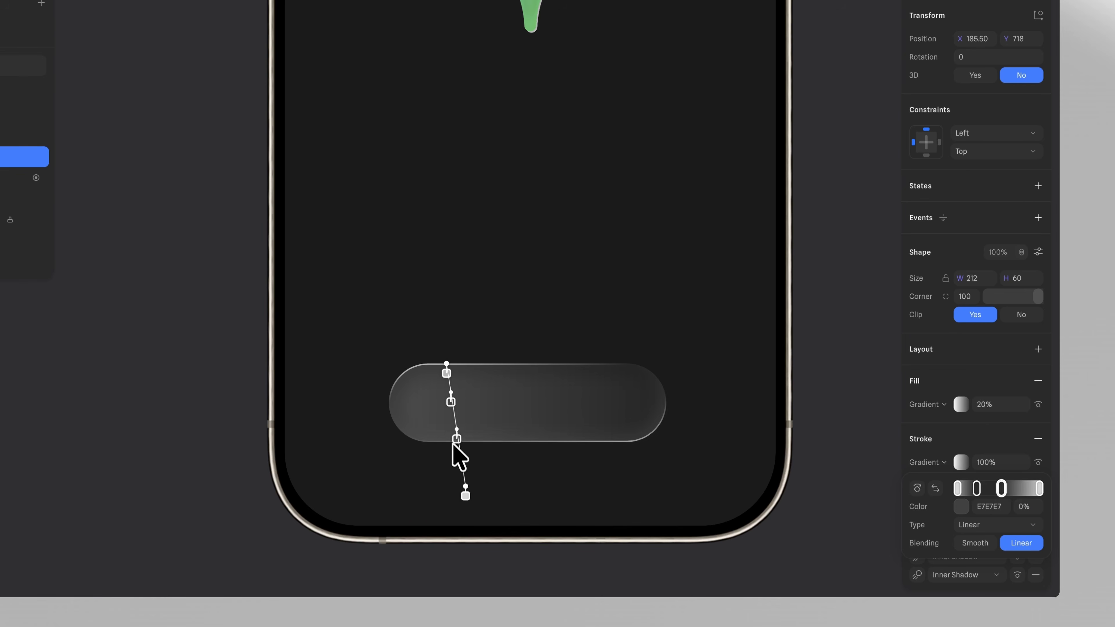
# - Fine-tune the stroke gradient by moving the two transparent stops closer together, the start stop slightly inward and the end handle lower
pyautogui.moveTo(458, 449)
pyautogui.mouseDown()
pyautogui.moveTo(453, 402)
pyautogui.moveTo(453, 438)
pyautogui.mouseUp()
pyautogui.moveTo(446, 374); pyautogui.dragTo(447, 381)
pyautogui.moveTo(465, 486); pyautogui.dragTo(469, 505)
pyautogui.moveTo(457, 445); pyautogui.dragTo(455, 432)
pyautogui.moveTo(452, 414); pyautogui.dragTo(451, 411)
pyautogui.moveTo(469, 514); pyautogui.dragTo(469, 511)
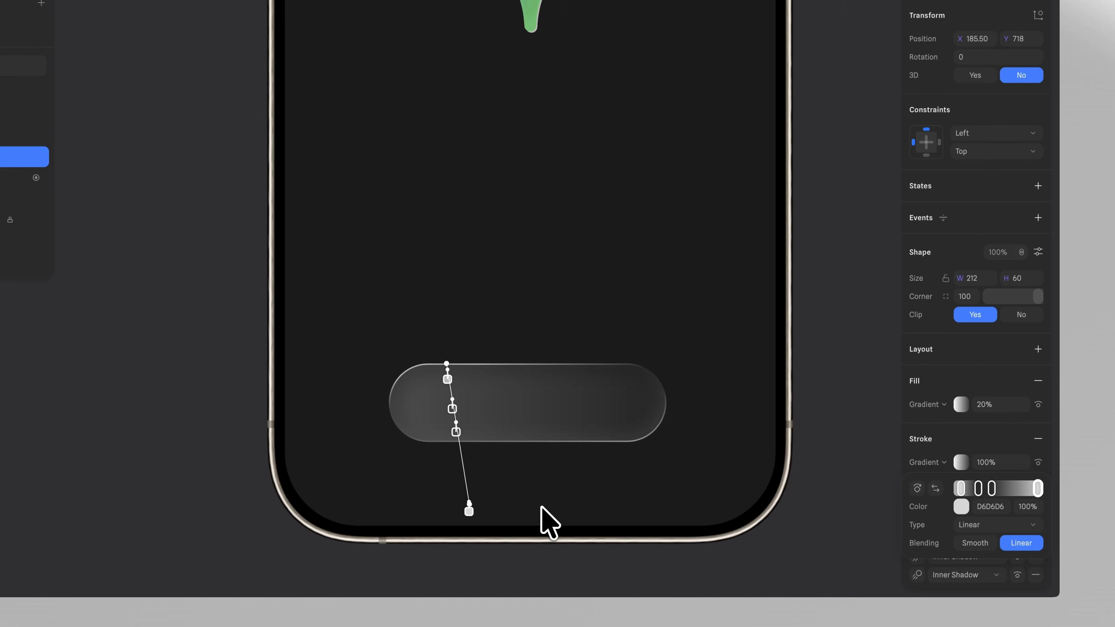
pyautogui.press('Escape')
# - Add a text layer inside the button frame and resize it to the button's full 212 × 60 area
pyautogui.click(556, 46)
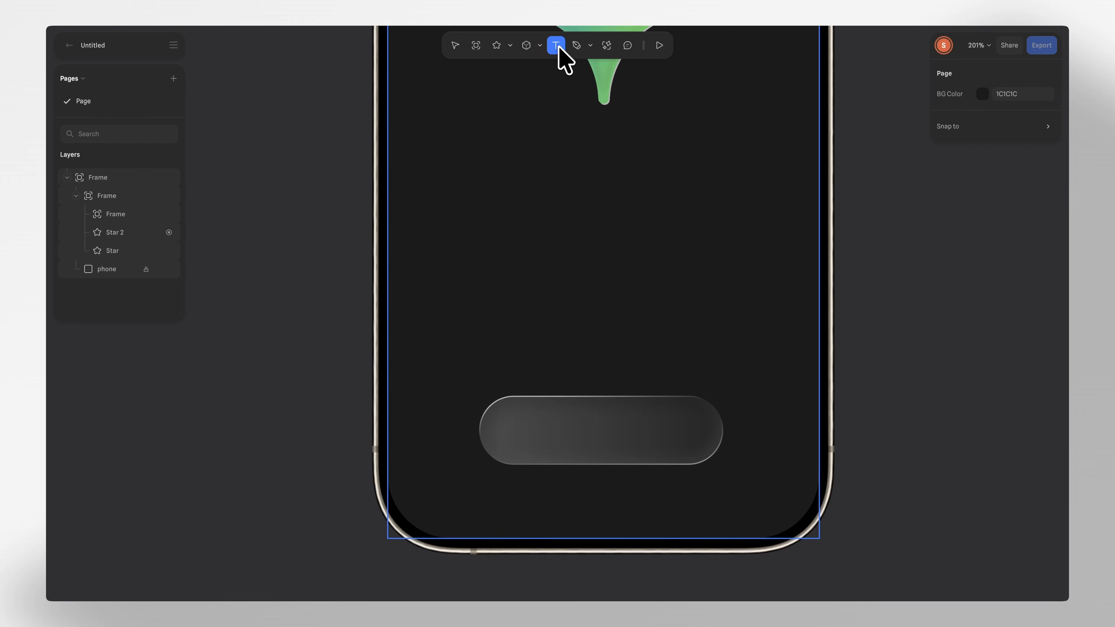
pyautogui.click(545, 425)
pyautogui.moveTo(602, 427); pyautogui.dragTo(719, 427)
pyautogui.moveTo(486, 429); pyautogui.dragTo(482, 428)
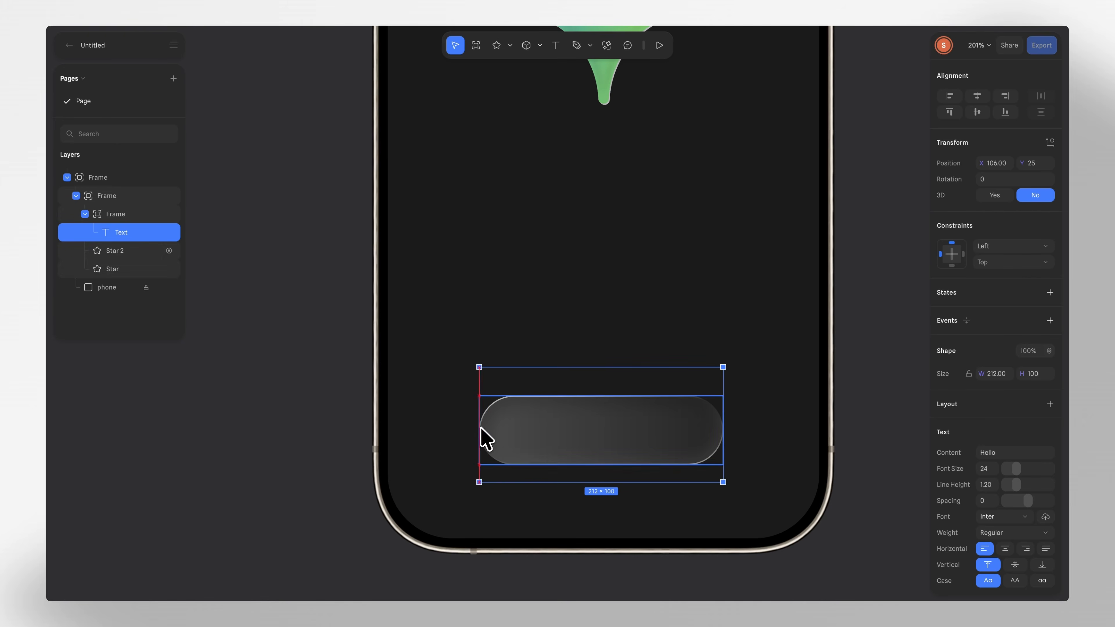
pyautogui.moveTo(588, 368); pyautogui.dragTo(588, 398)
pyautogui.moveTo(593, 482); pyautogui.dragTo(592, 465)
# - Center the button text horizontally and vertically and change its content to "Start"
pyautogui.click(1005, 548)
pyautogui.click(1014, 565)
pyautogui.click(1011, 455)
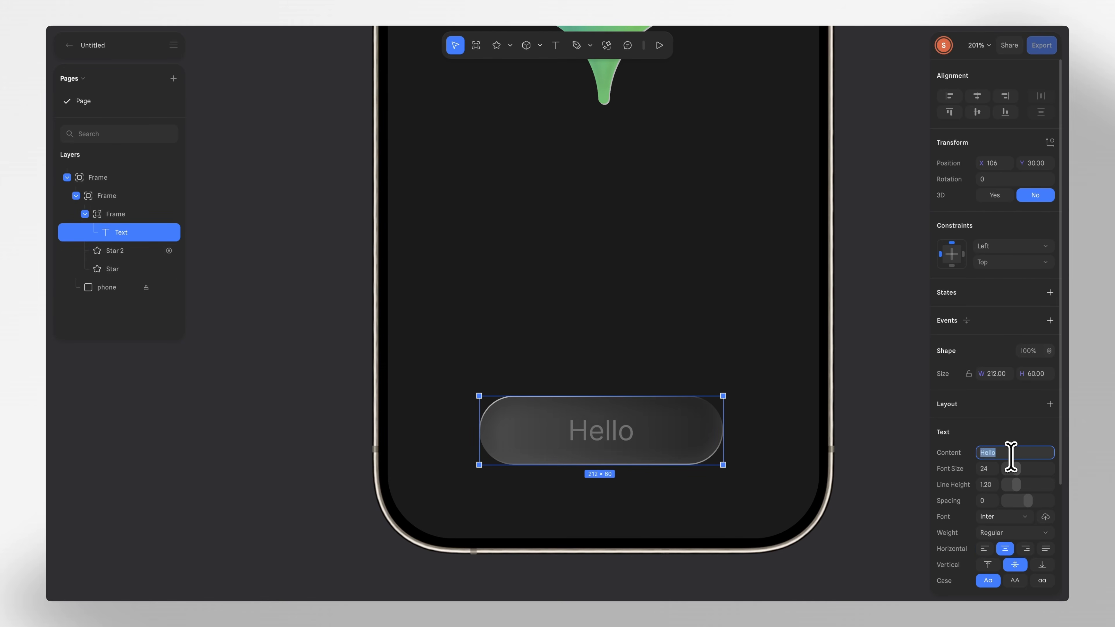
pyautogui.write('Sta')
# - Set the Start text's fill to white at 80% opacity and replace the Inter font with another typeface
pyautogui.scroll(-3, 995, 543)
pyautogui.click(983, 495)
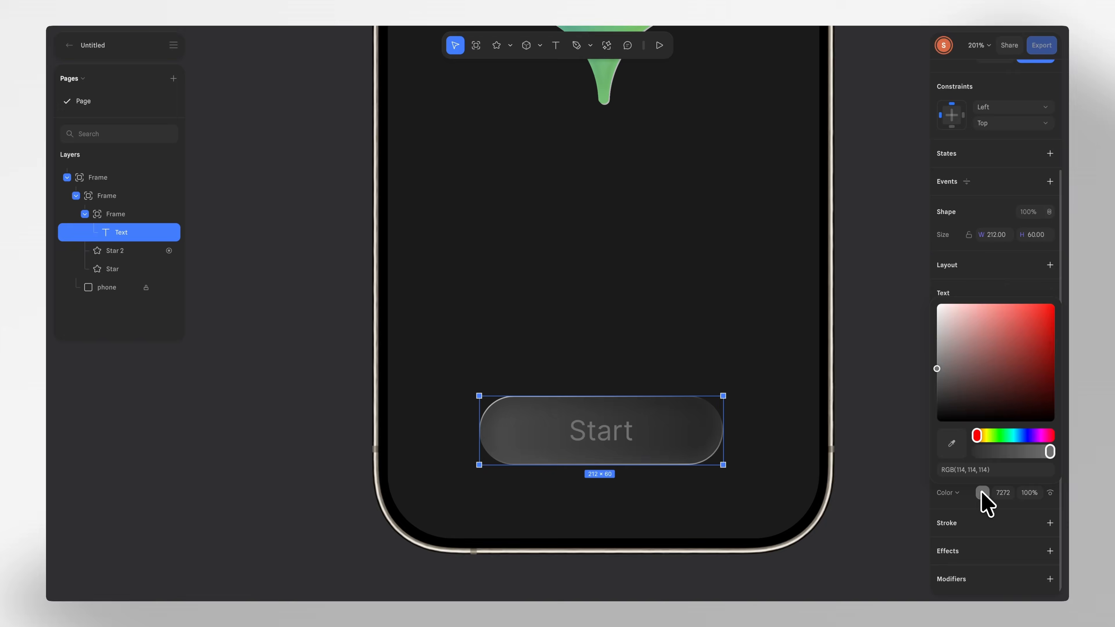
pyautogui.moveTo(942, 363); pyautogui.dragTo(933, 304)
pyautogui.click(1032, 494)
pyautogui.click(1006, 377)
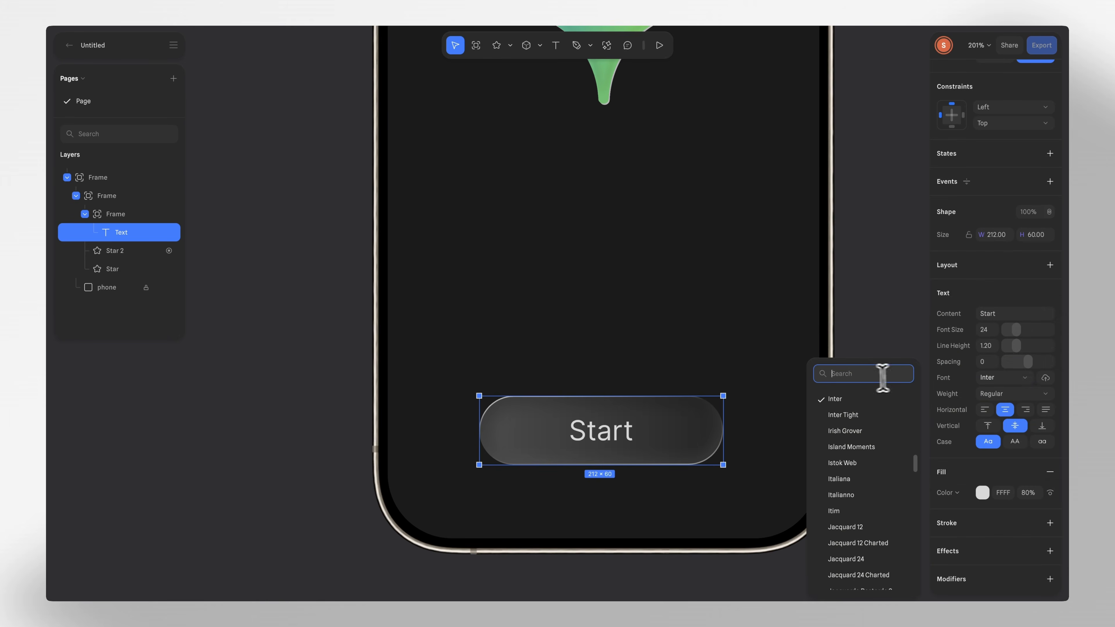
pyautogui.click(885, 483)
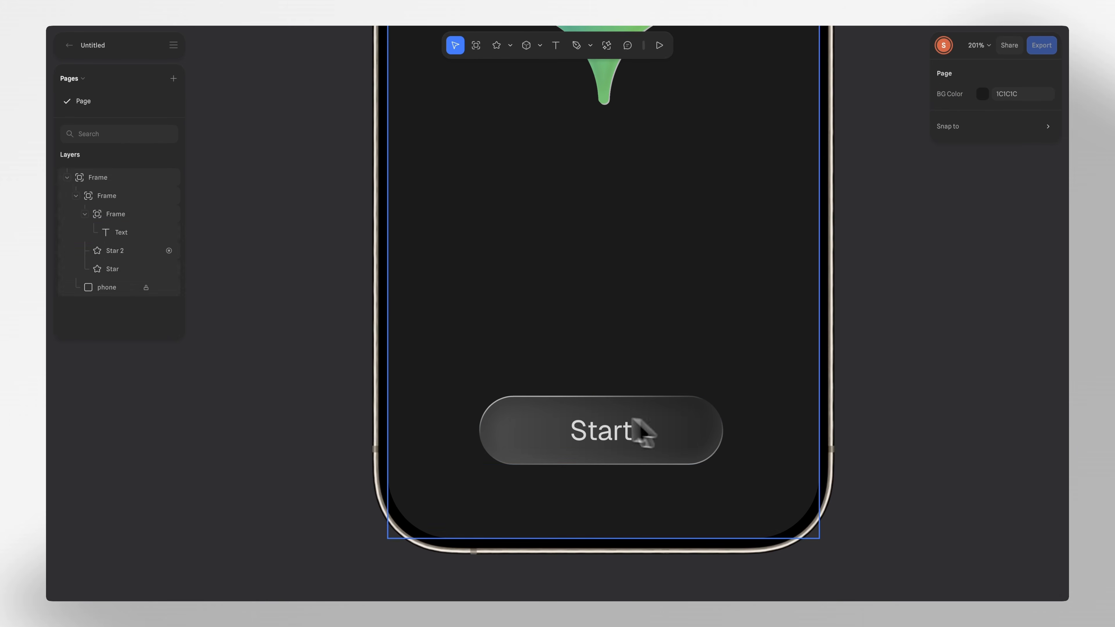
# - Rename the frame containing the Start text to "Button"
pyautogui.keyDown('ctrl'); pyautogui.scroll(-8, 909, 455); pyautogui.keyUp('ctrl')
pyautogui.hscroll(5, 908, 455)
pyautogui.scroll(1, 909, 456)
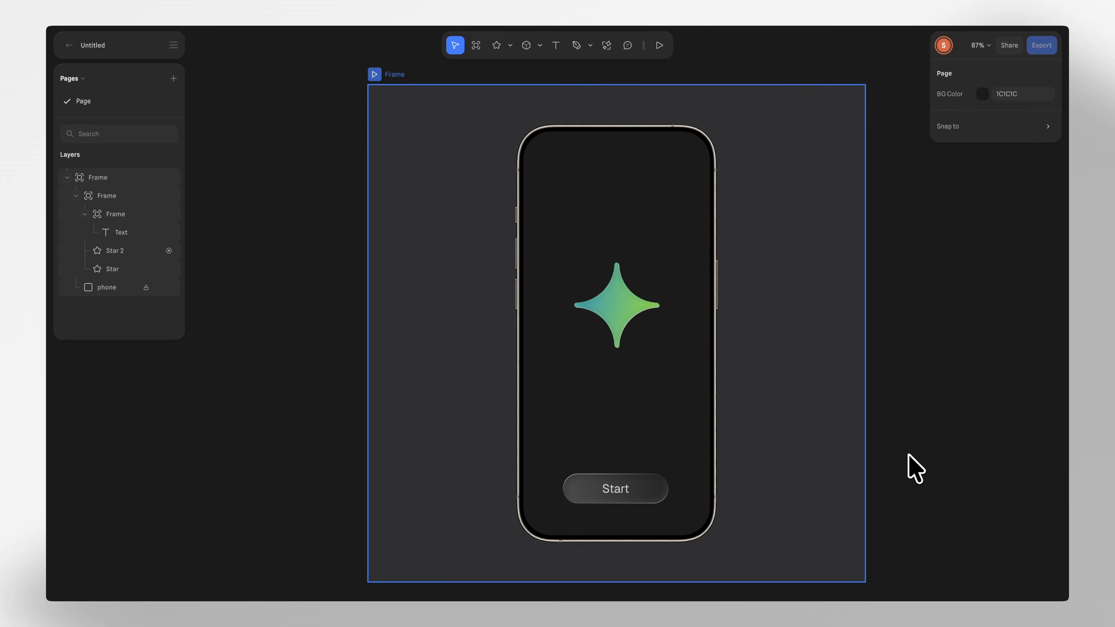
pyautogui.hscroll(-3, 913, 467)
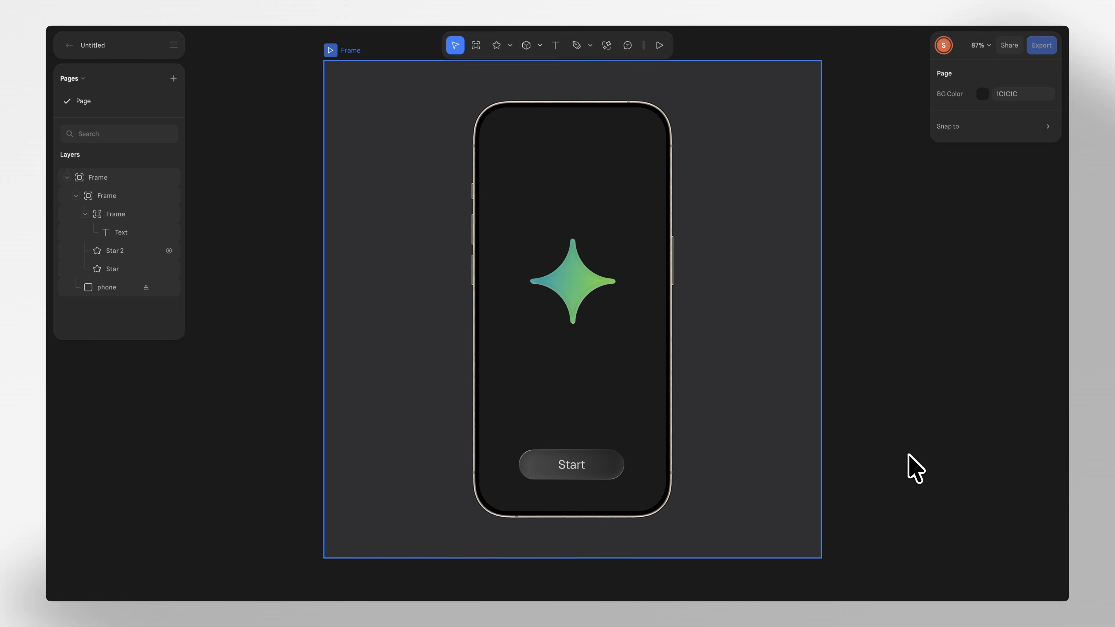
pyautogui.doubleClick(117, 215)
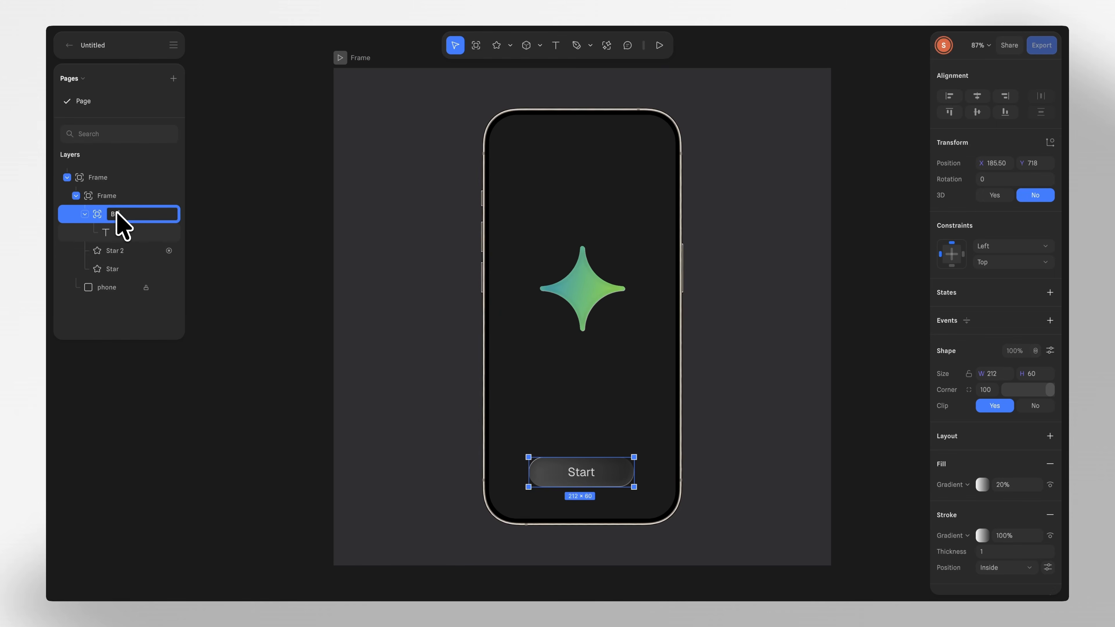
pyautogui.write('Button')
pyautogui.press('Return')
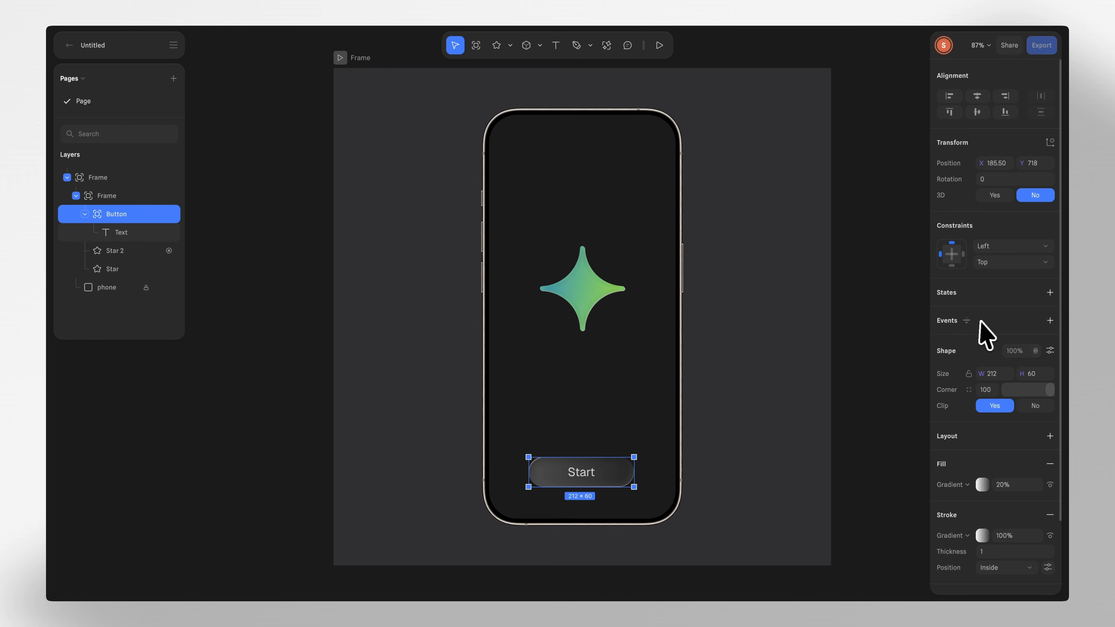
# - Add a second state to the Button and set its fill gradient's first stop to 5B00FF and its last to 006FFF
pyautogui.click(1049, 292)
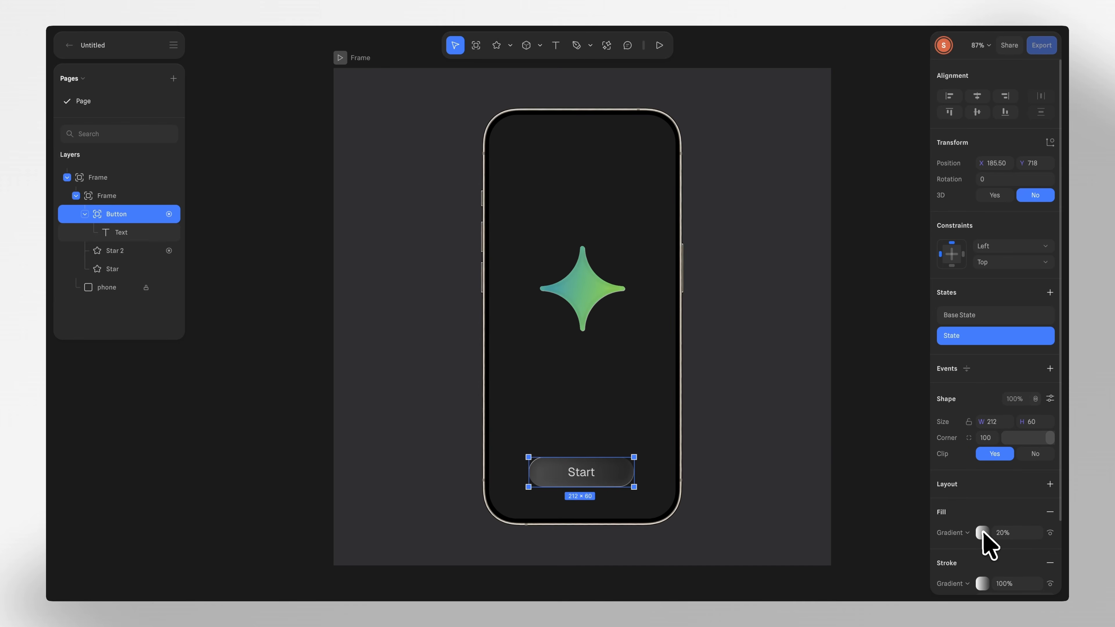
pyautogui.click(983, 533)
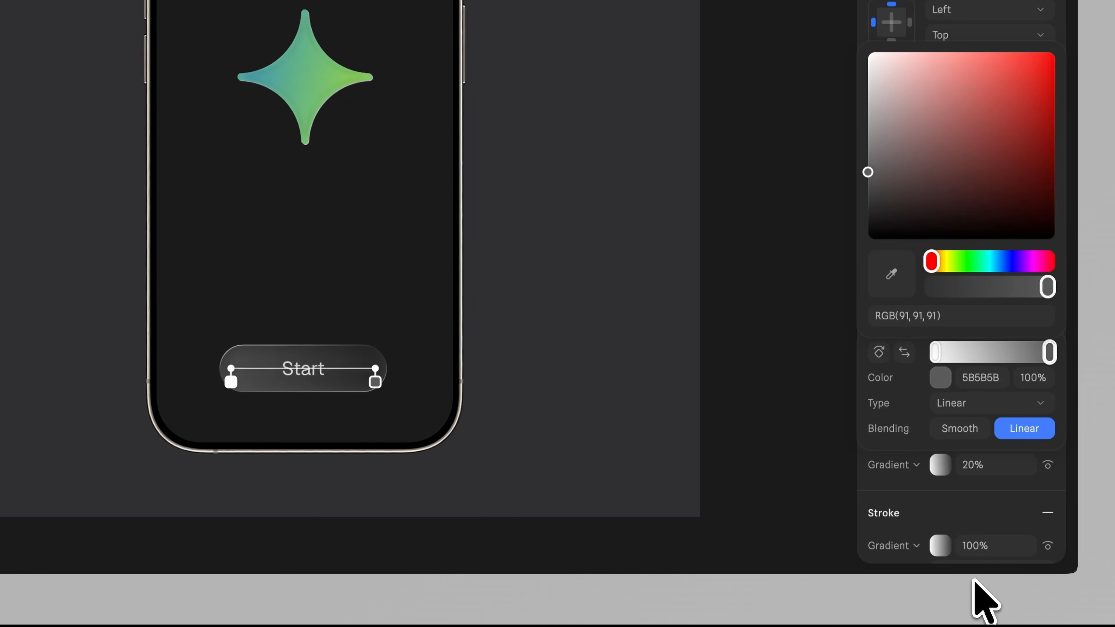
pyautogui.click(933, 351)
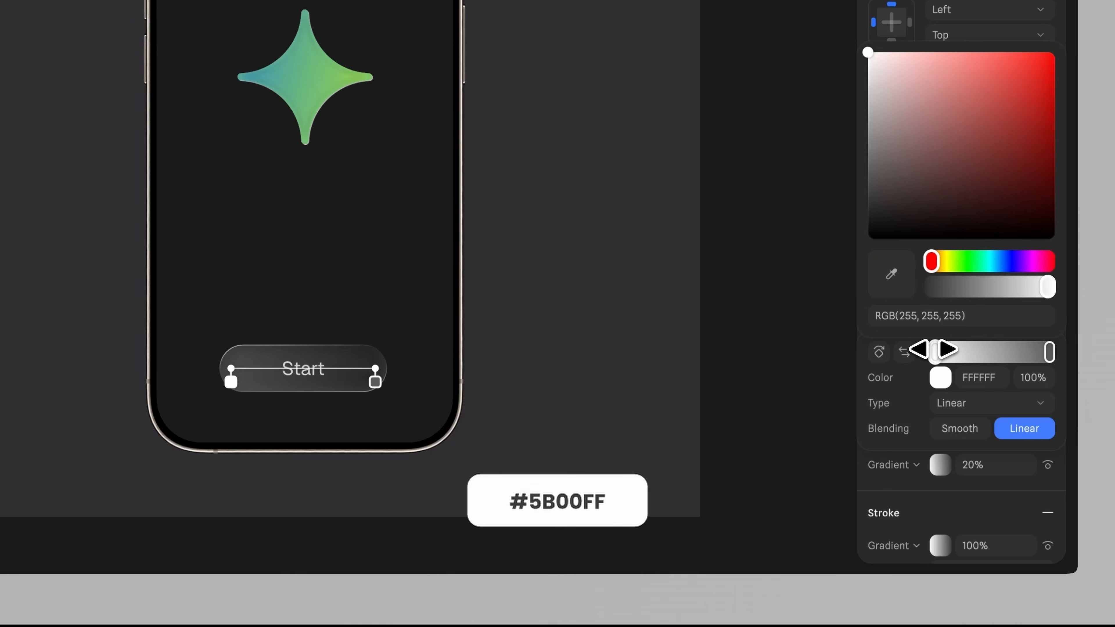
pyautogui.click(984, 378)
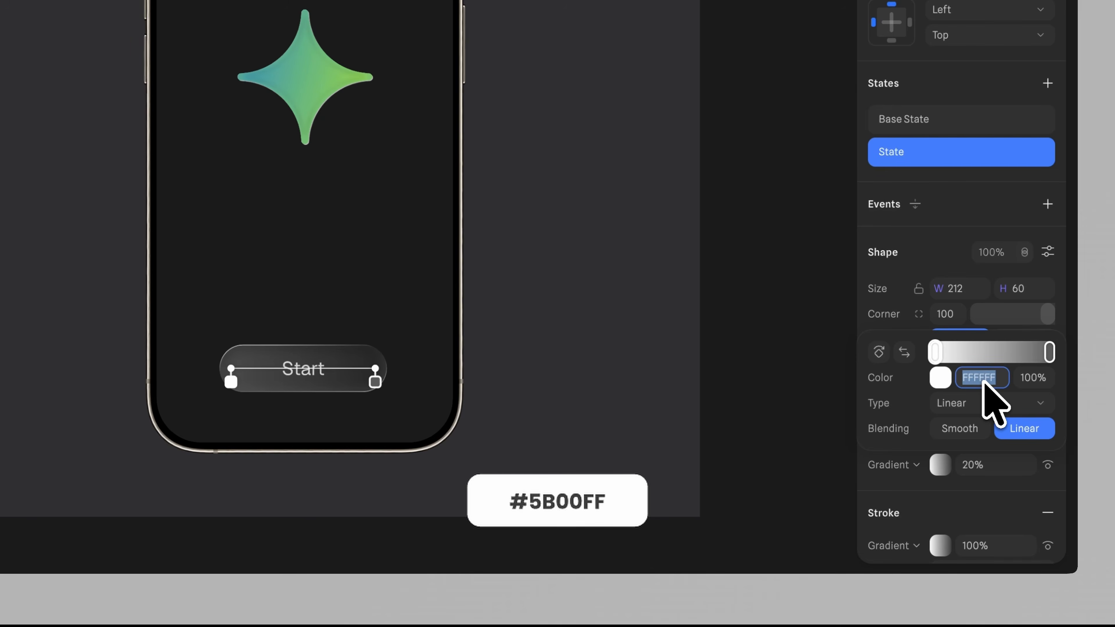
pyautogui.write('5B00FF')
pyautogui.press('Return')
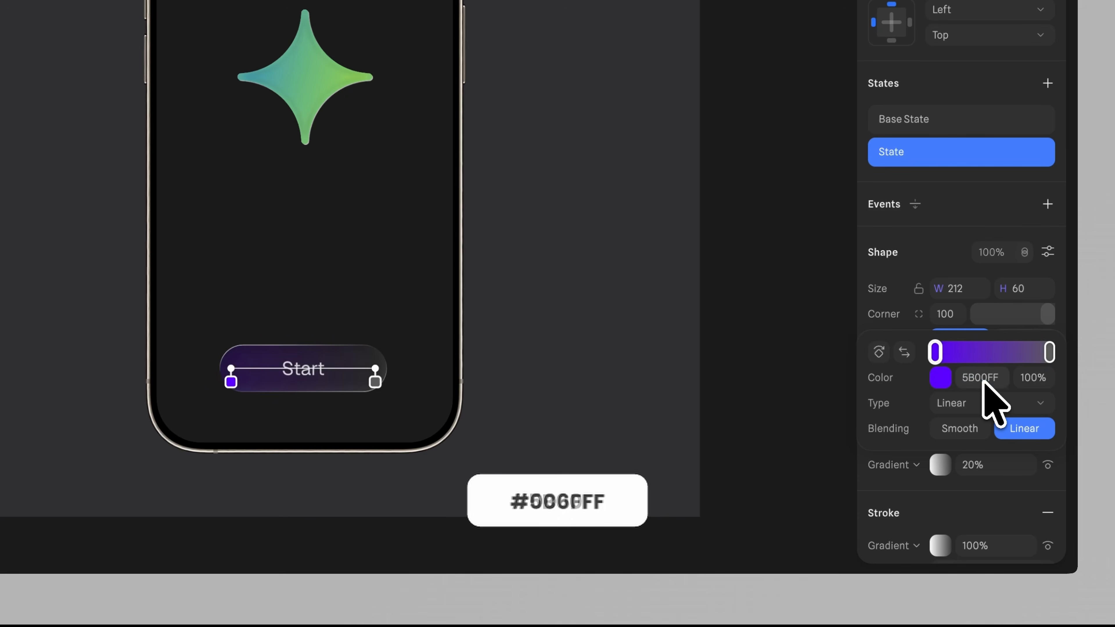
pyautogui.click(1050, 352)
pyautogui.click(1000, 379)
pyautogui.write('006FFF')
pyautogui.press('Return')
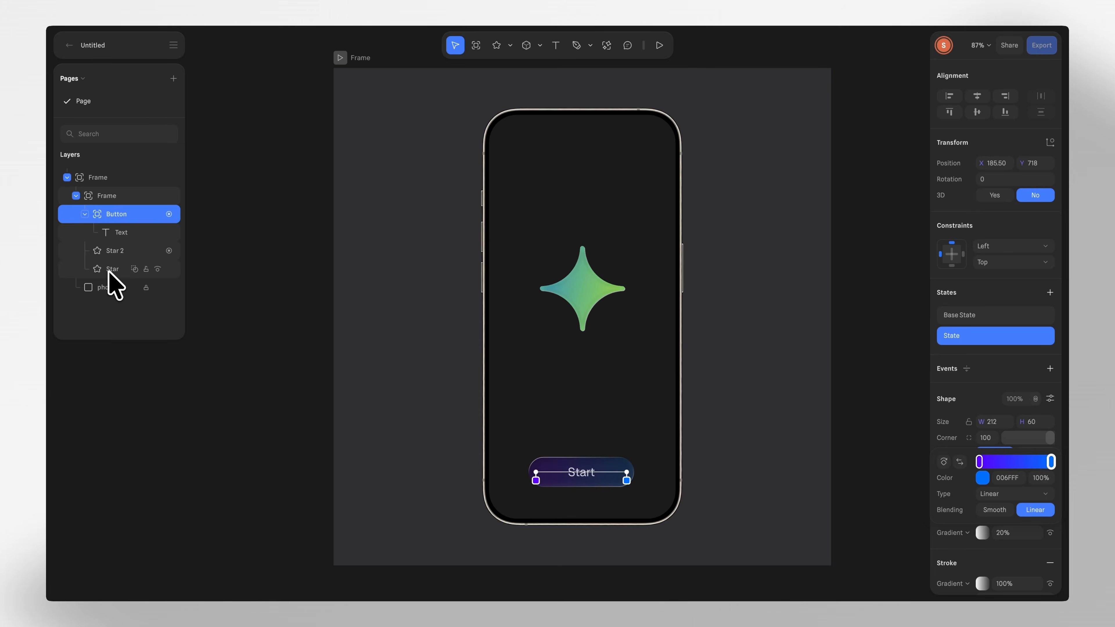
# - Add a second state to the layer Star and set its fill gradient stops to 7800FF and 2700FF
pyautogui.click(112, 269)
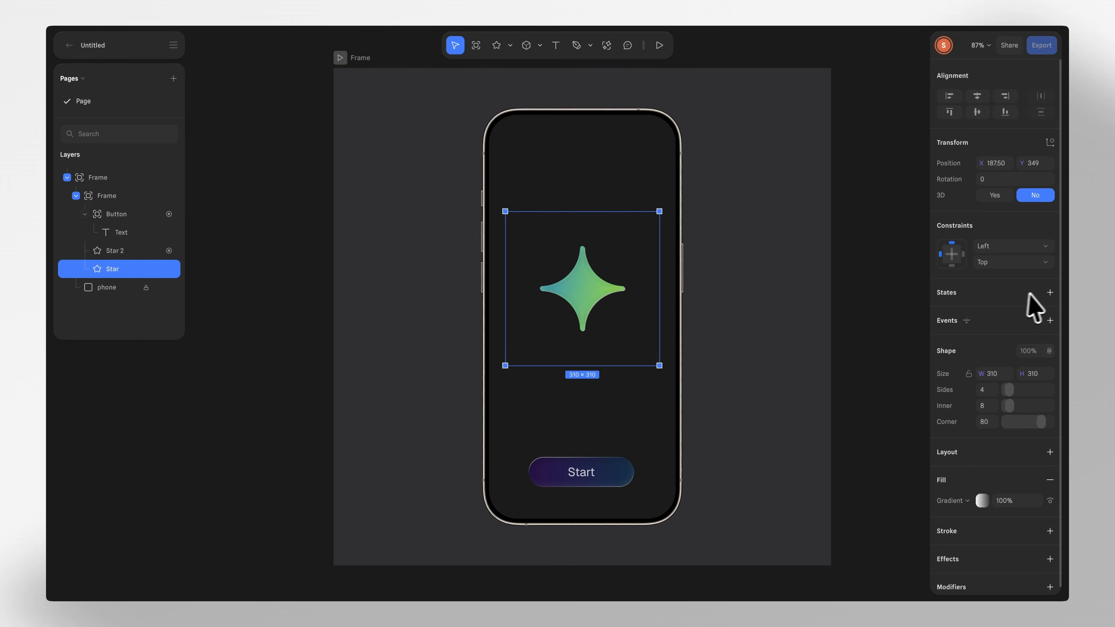
pyautogui.click(1050, 292)
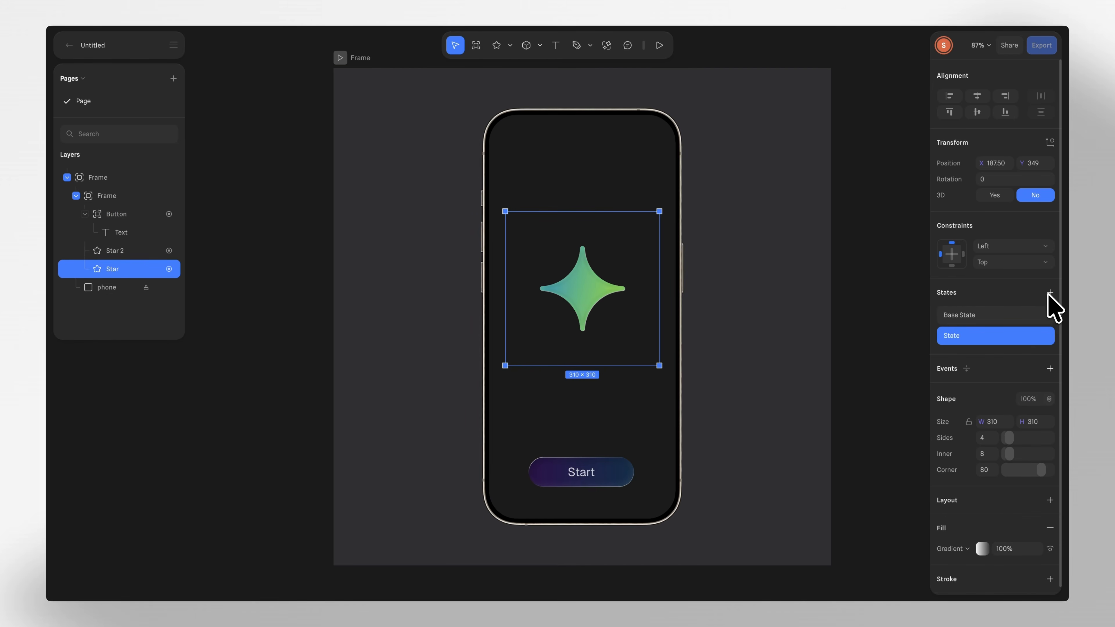
pyautogui.click(982, 549)
pyautogui.click(943, 516)
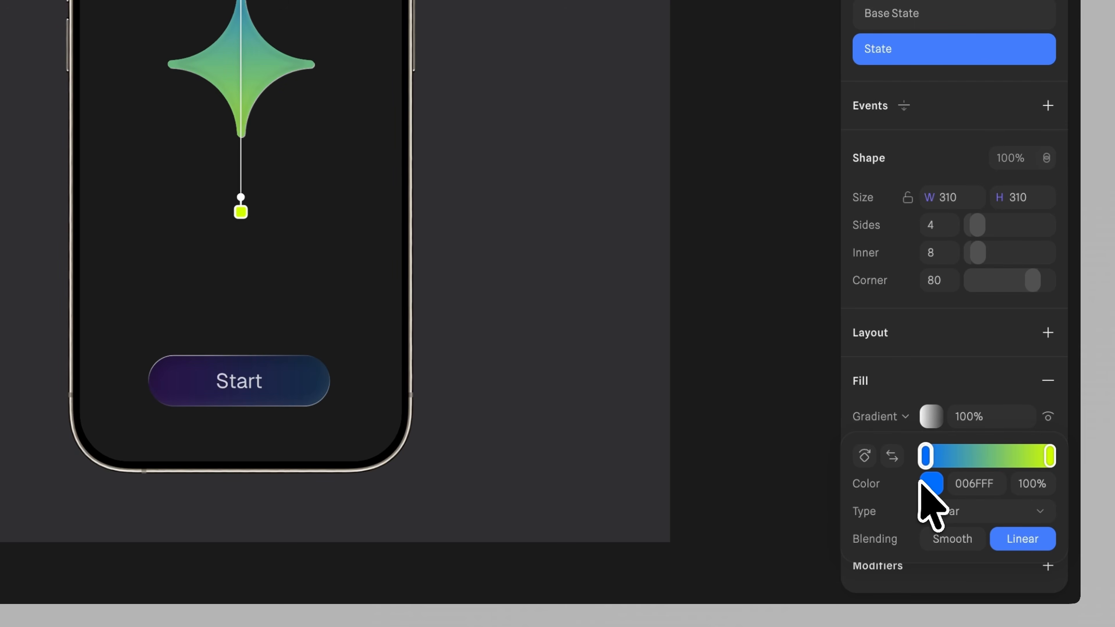
pyautogui.click(967, 479)
pyautogui.write('7800FF')
pyautogui.press('Return')
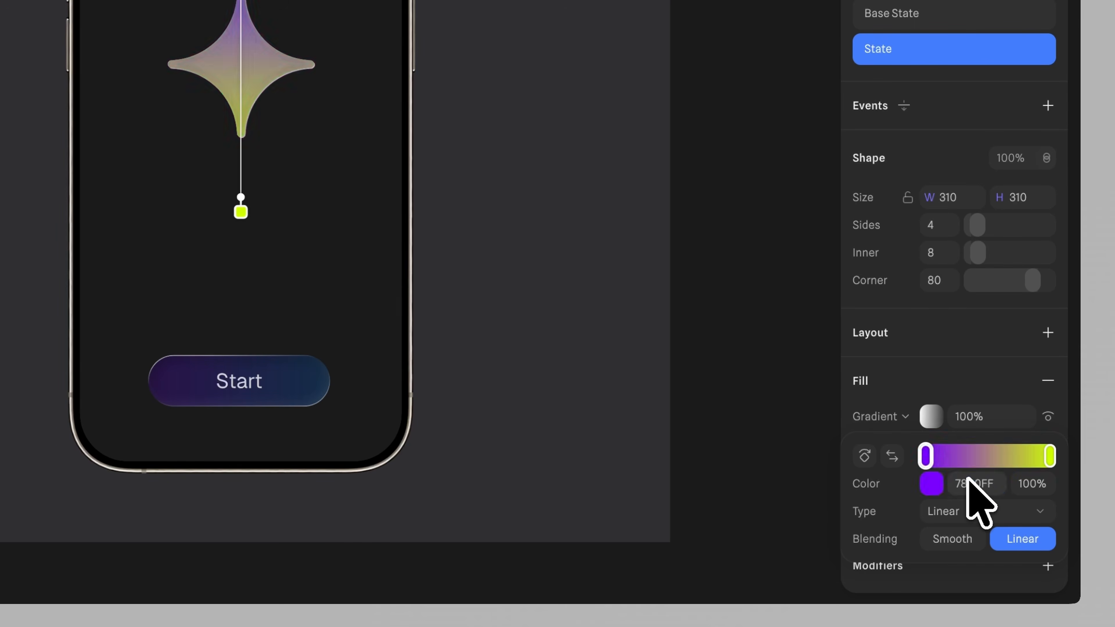
pyautogui.click(1050, 457)
pyautogui.click(991, 482)
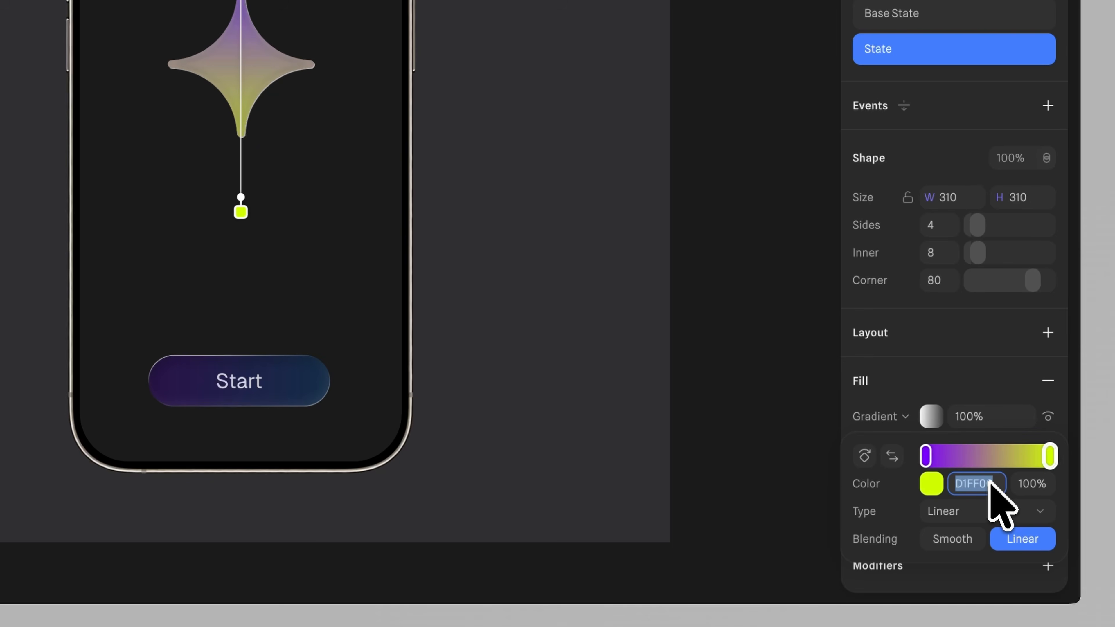
pyautogui.write('2700FF')
pyautogui.press('Return')
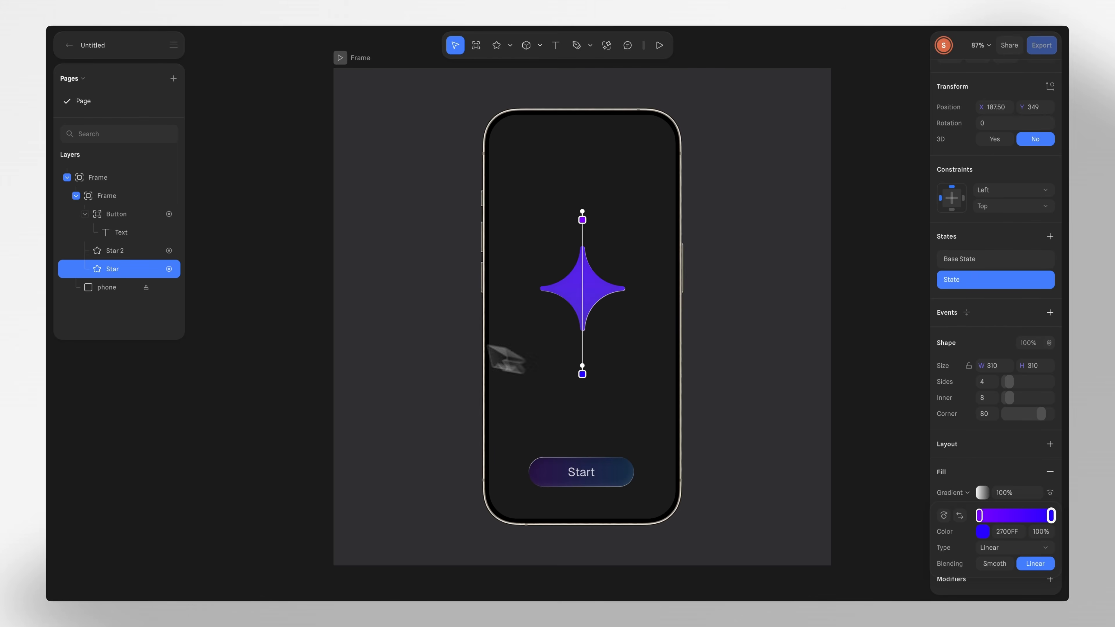
# - Give the Button a Mouse Press event with a Transition action that targets the Button itself
pyautogui.click(113, 215)
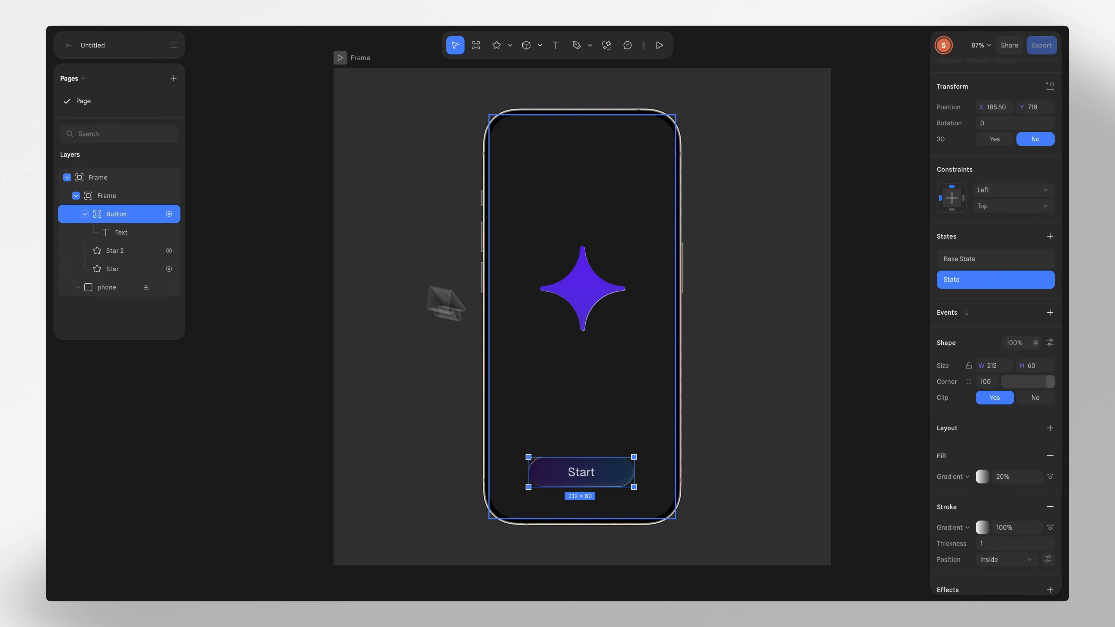
pyautogui.click(1050, 312)
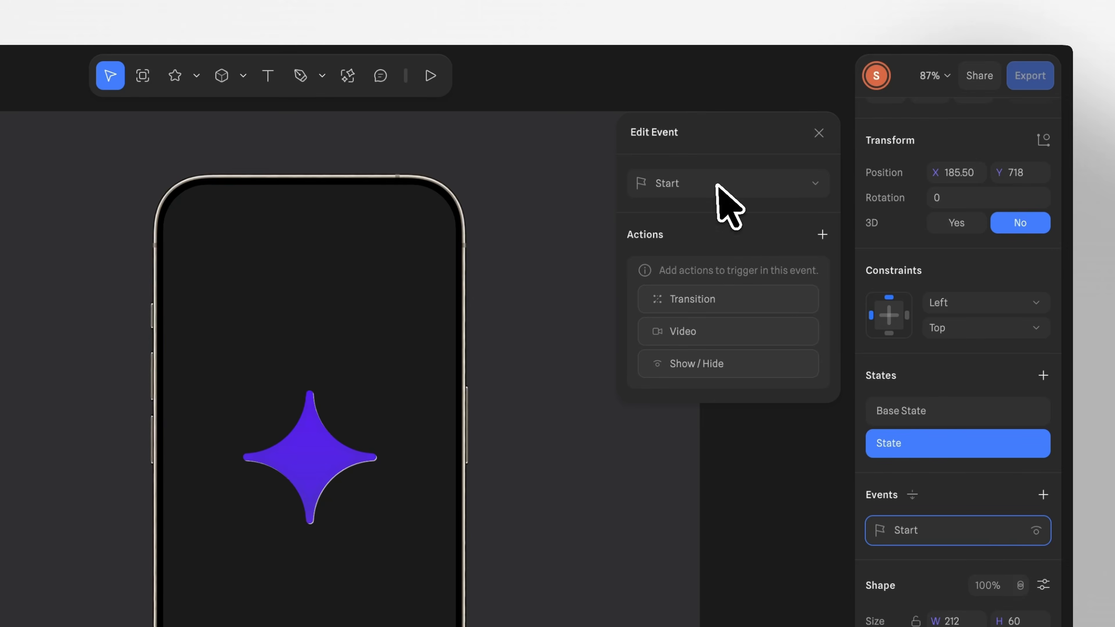
pyautogui.click(845, 115)
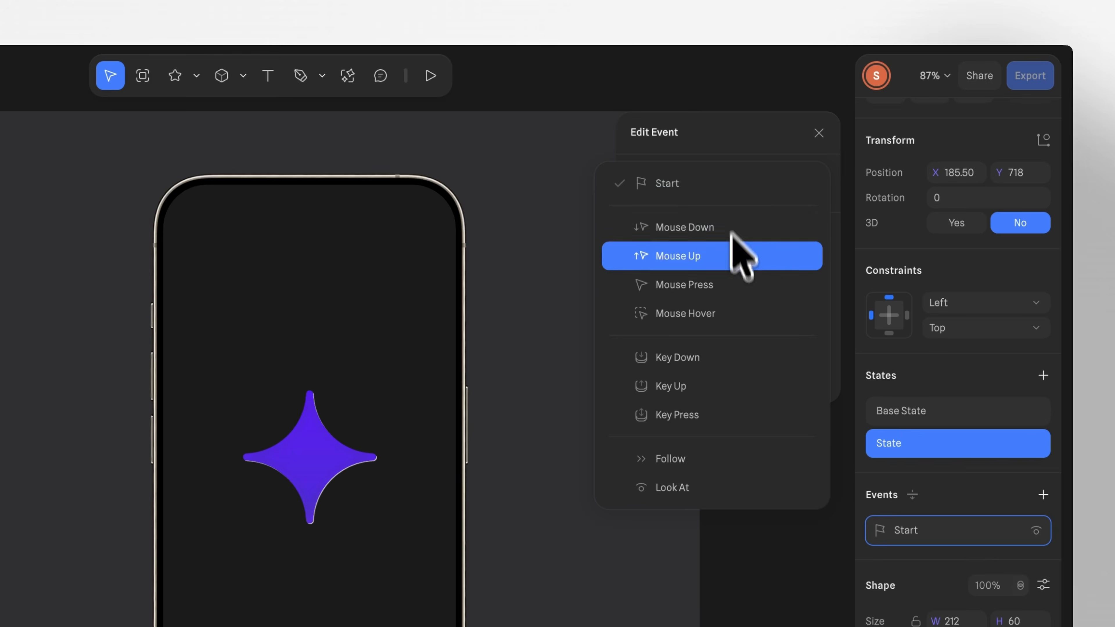
pyautogui.click(732, 279)
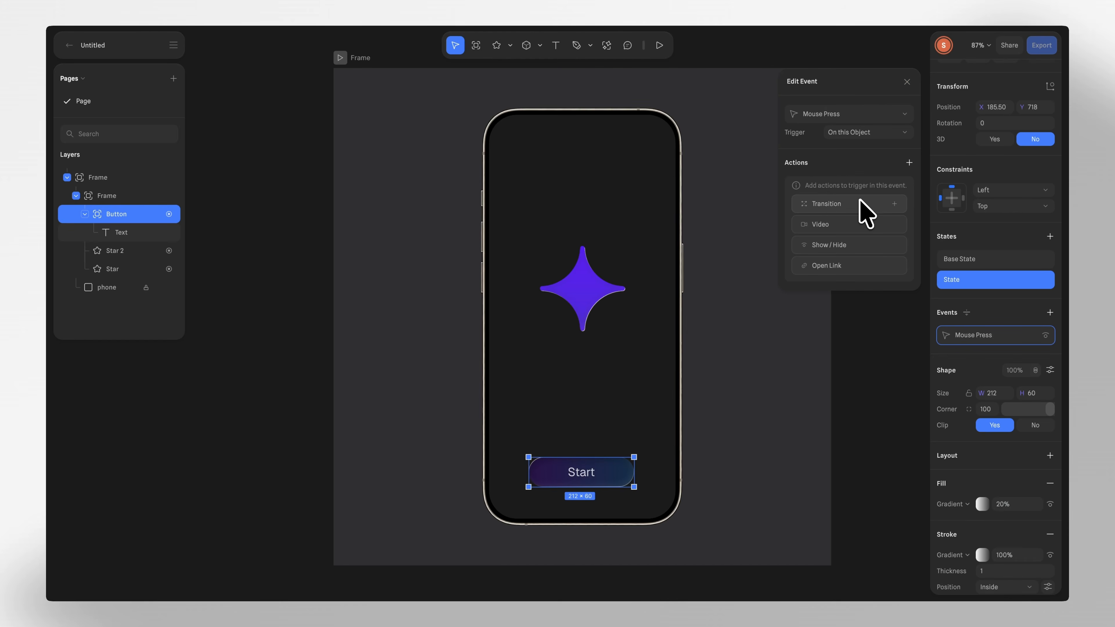
pyautogui.click(861, 205)
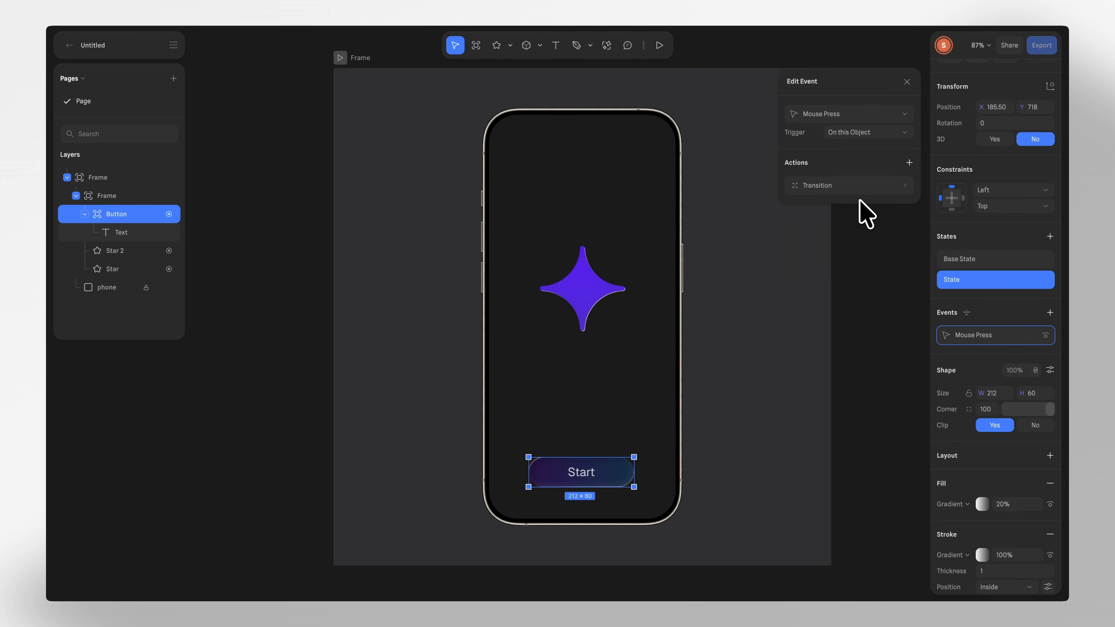
pyautogui.click(845, 188)
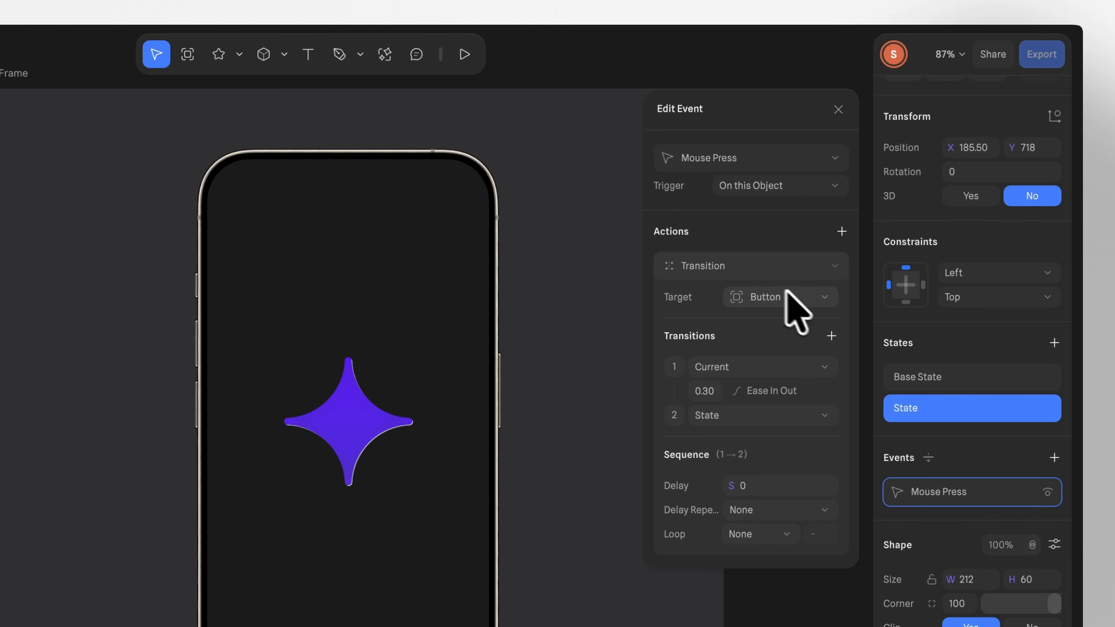
# - Add a second Transition action to the Mouse Press event, targeting Star and going from Base State to State
pyautogui.click(842, 232)
pyautogui.click(834, 265)
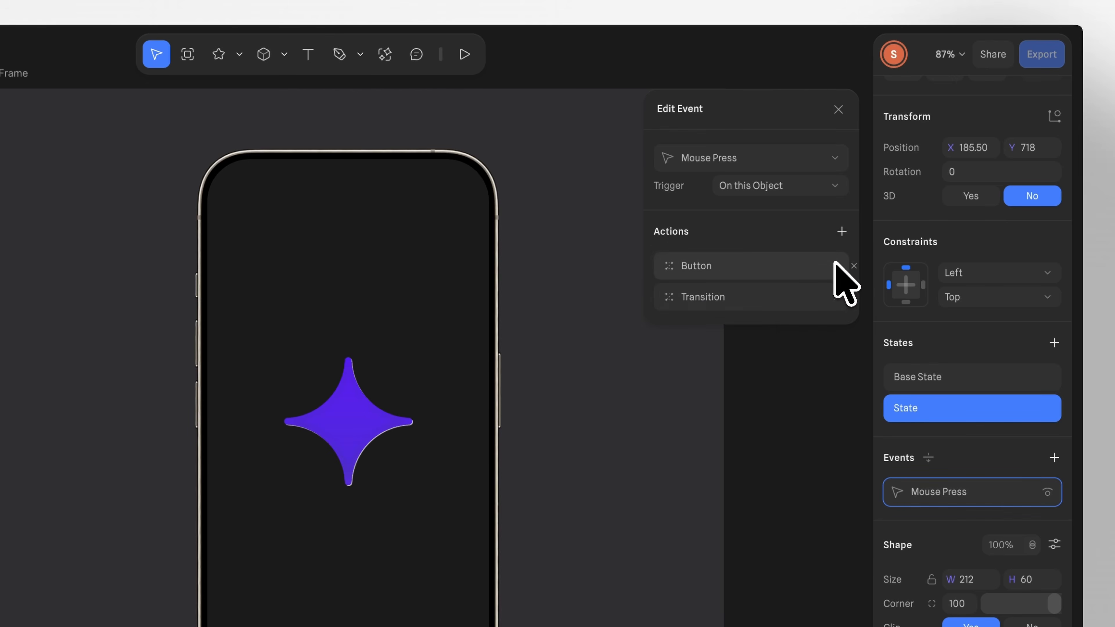
pyautogui.click(778, 299)
pyautogui.click(781, 329)
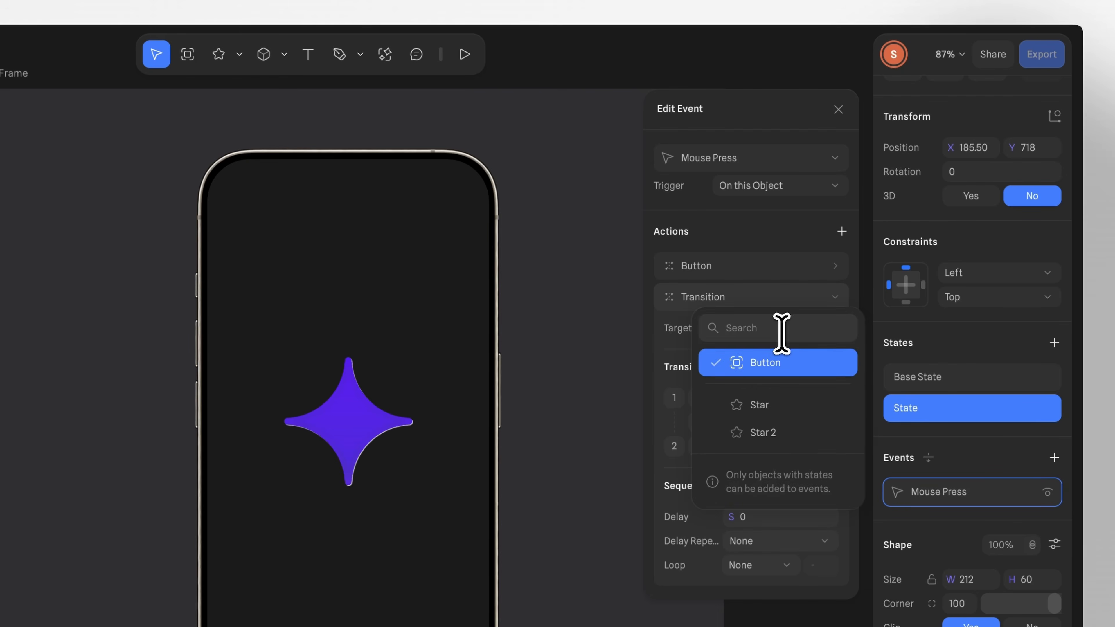
pyautogui.click(790, 404)
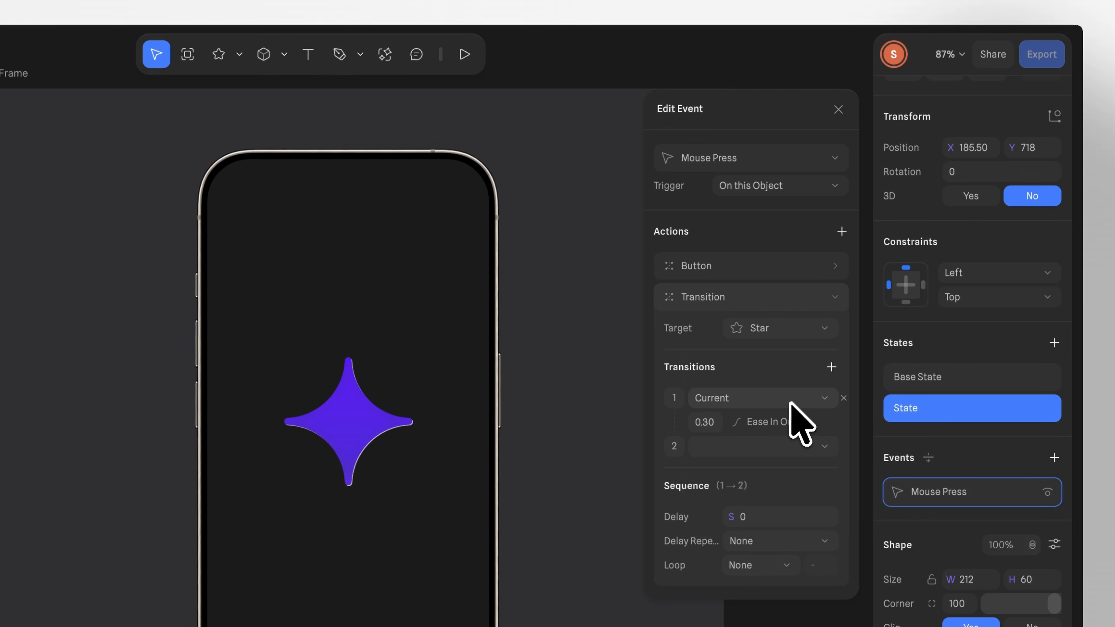
pyautogui.click(790, 400)
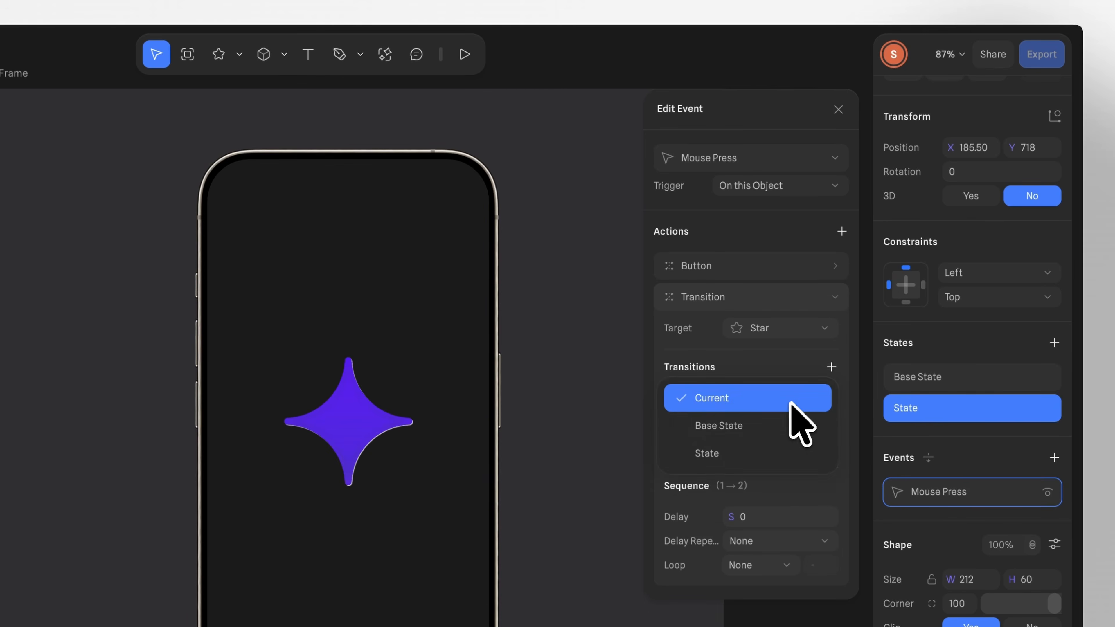
pyautogui.click(790, 423)
pyautogui.click(773, 446)
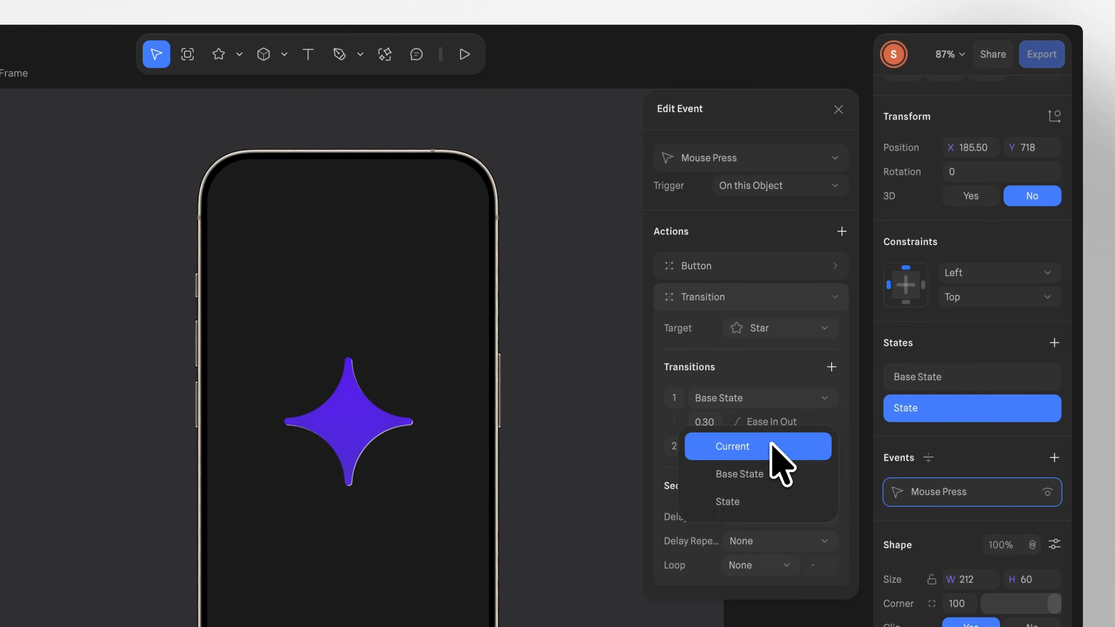
pyautogui.click(768, 502)
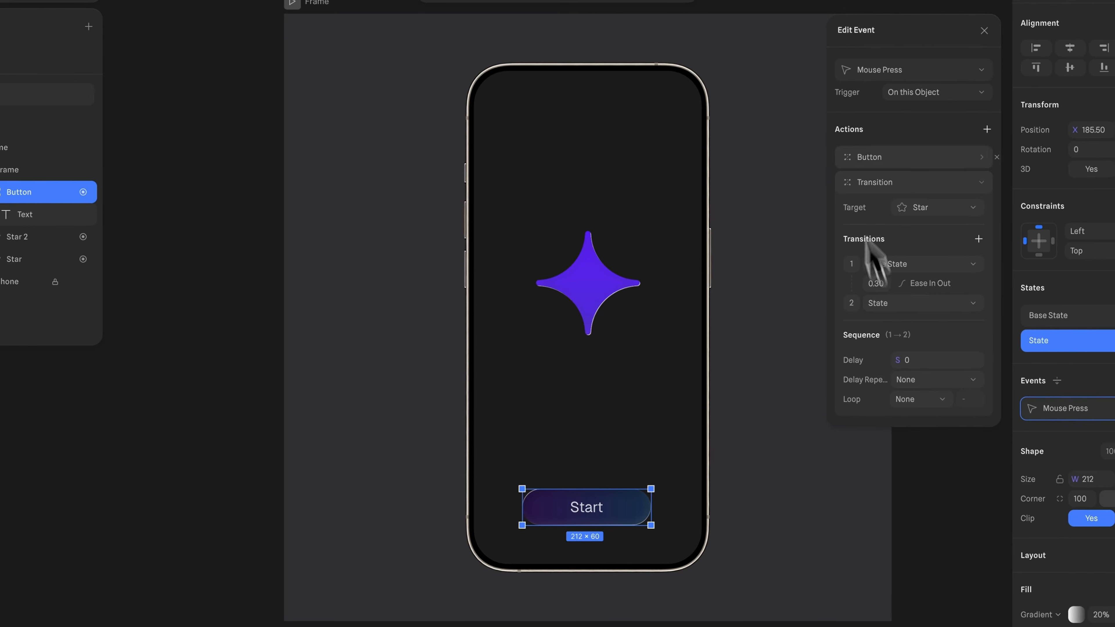
# - Preview the phone design, test the Start button's colour toggle several times, and exit the preview
pyautogui.click(304, 13)
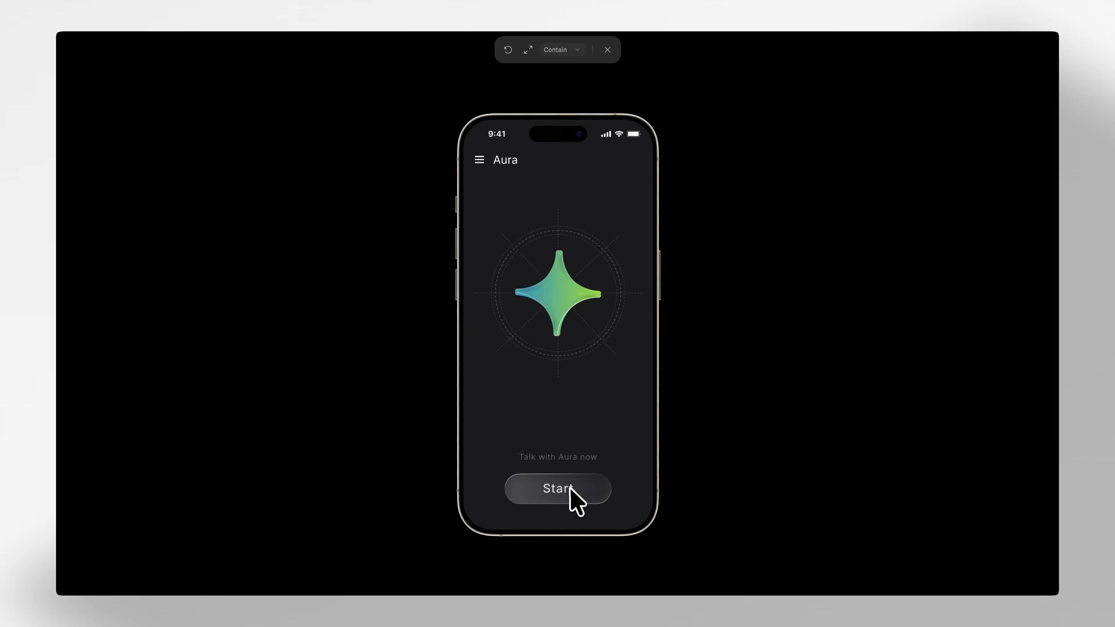
pyautogui.click(570, 487)
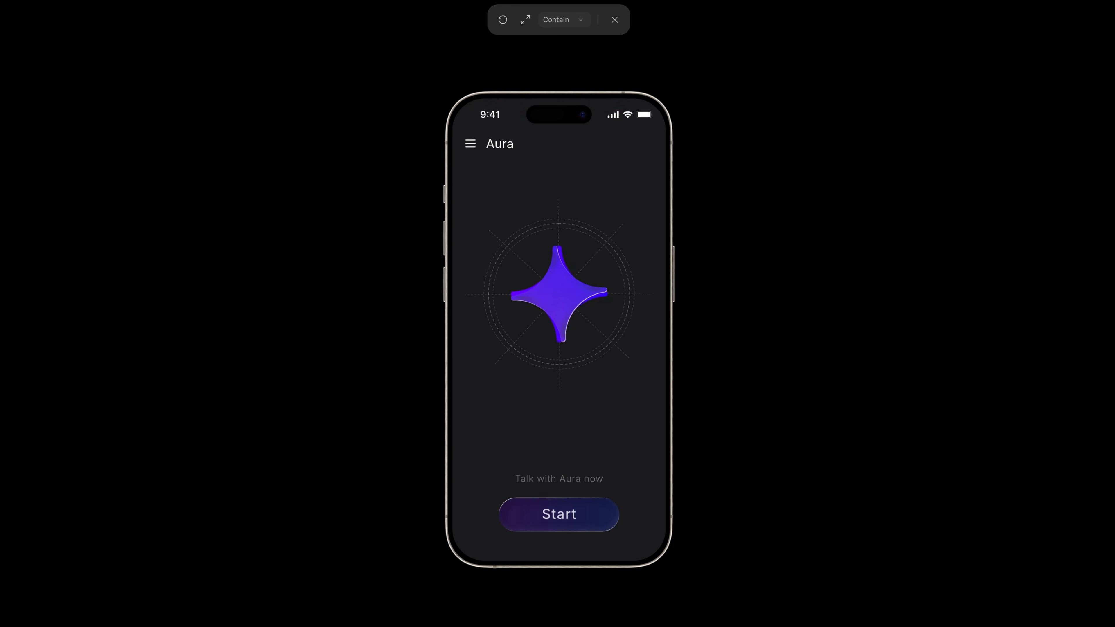
pyautogui.click(575, 513)
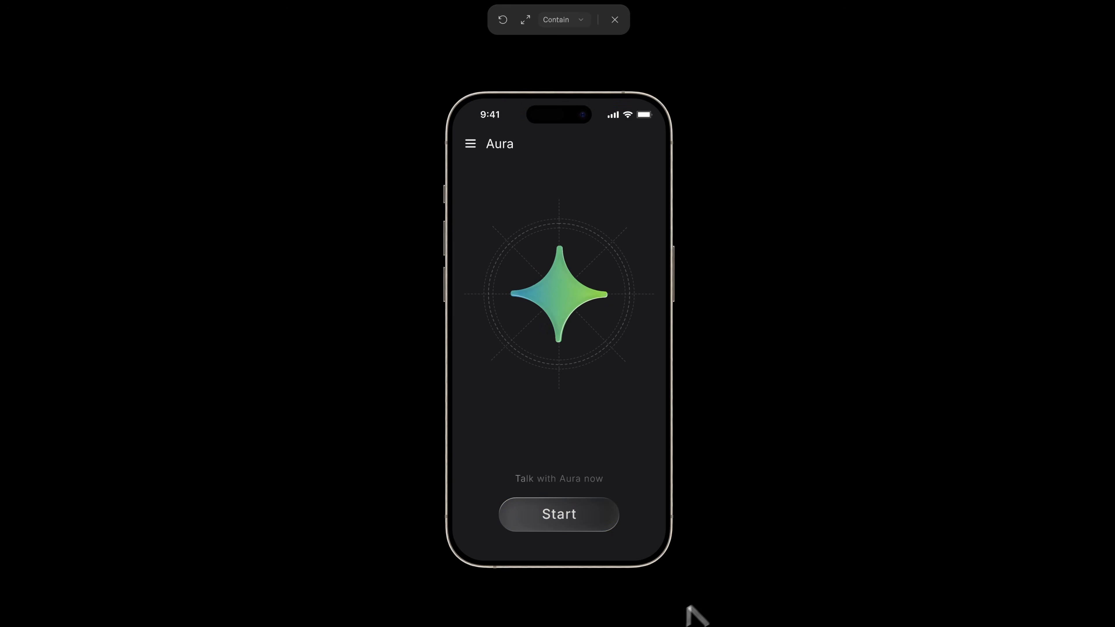
pyautogui.click(578, 518)
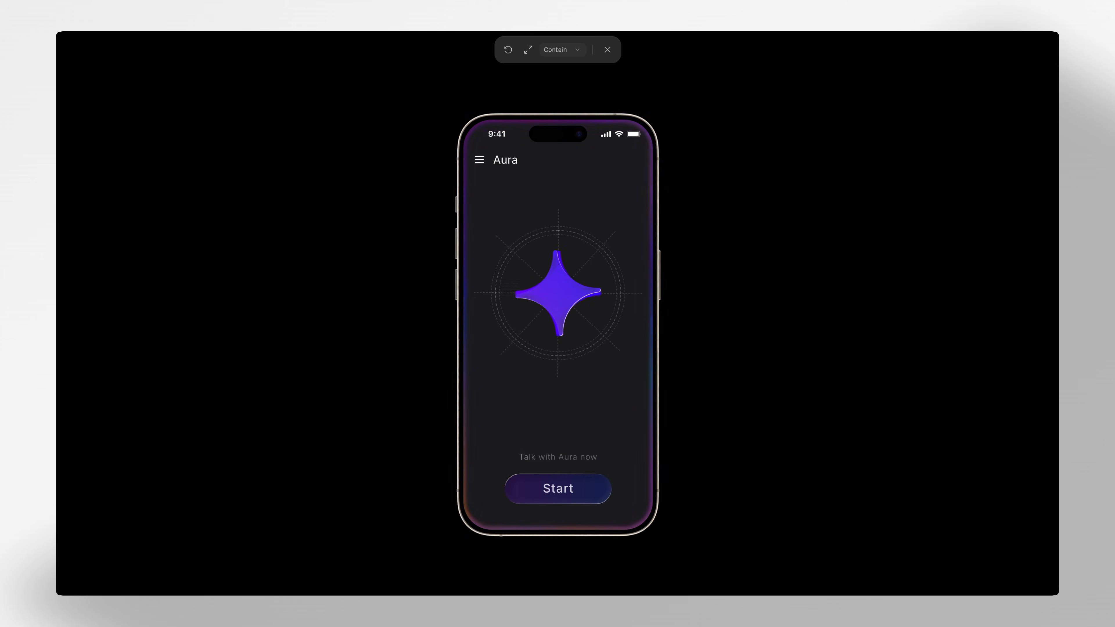
pyautogui.click(575, 492)
pyautogui.press('Escape')
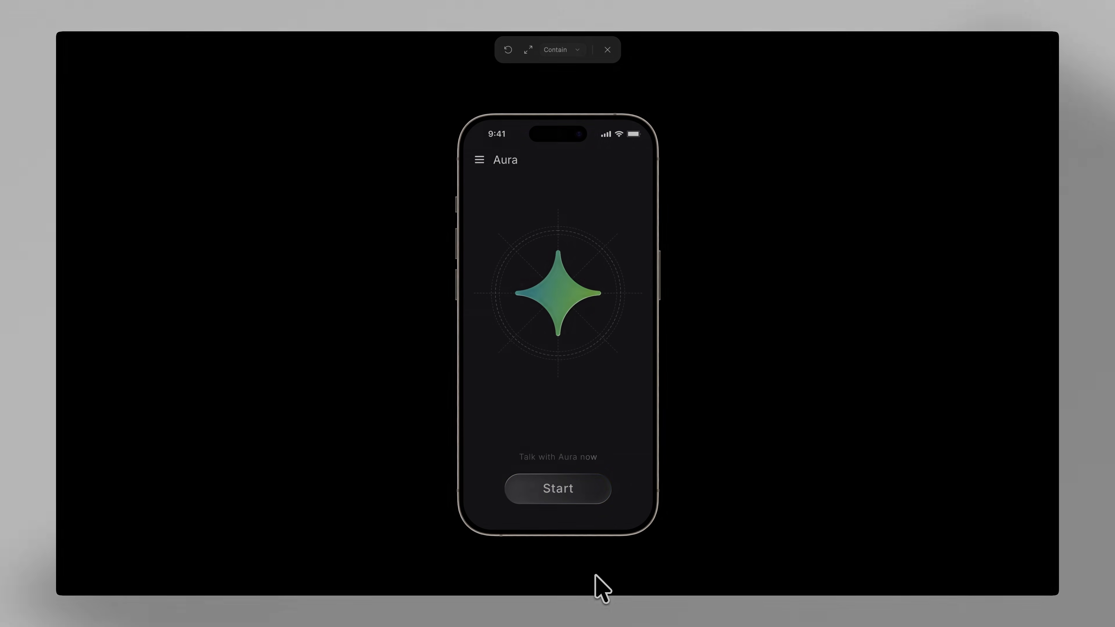
# - Draw a rectangle on the empty canvas below the phone frame and set its size to 375 × 600 and corner radius to 80
pyautogui.scroll(-5, 584, 333)
pyautogui.scroll(-5, 584, 331)
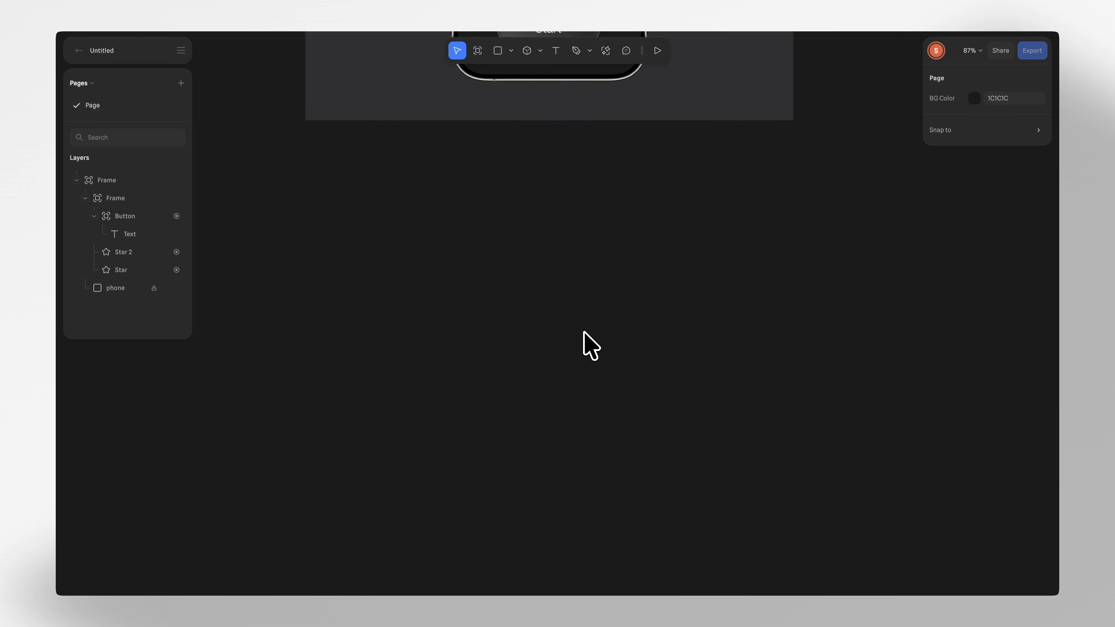
pyautogui.moveTo(497, 161); pyautogui.dragTo(654, 402)
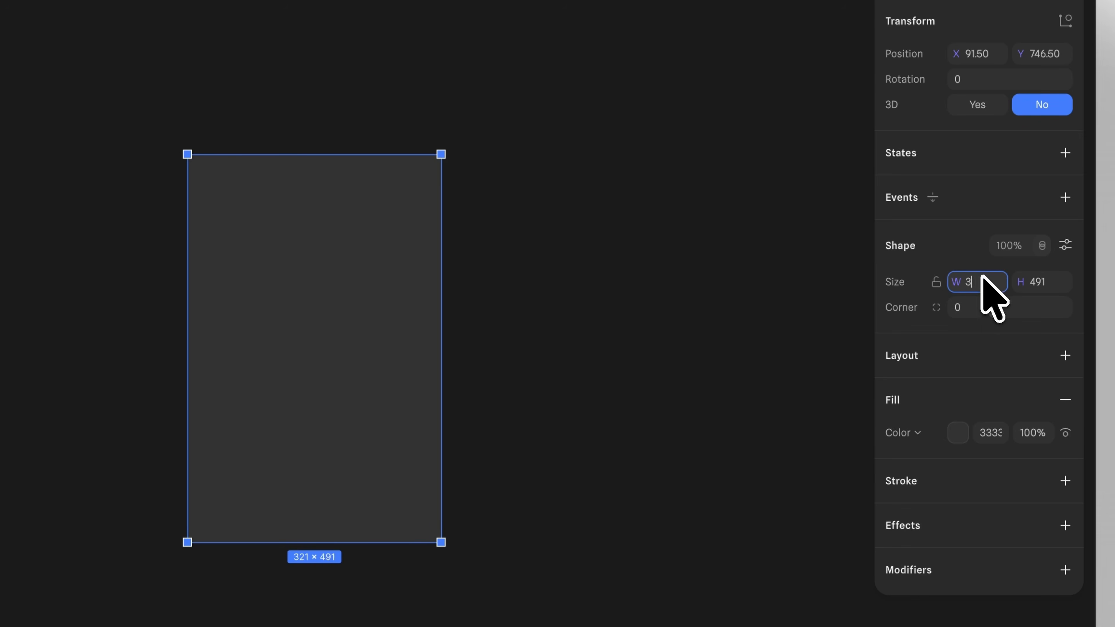
pyautogui.click(982, 281)
pyautogui.write('375')
pyautogui.click(1042, 281)
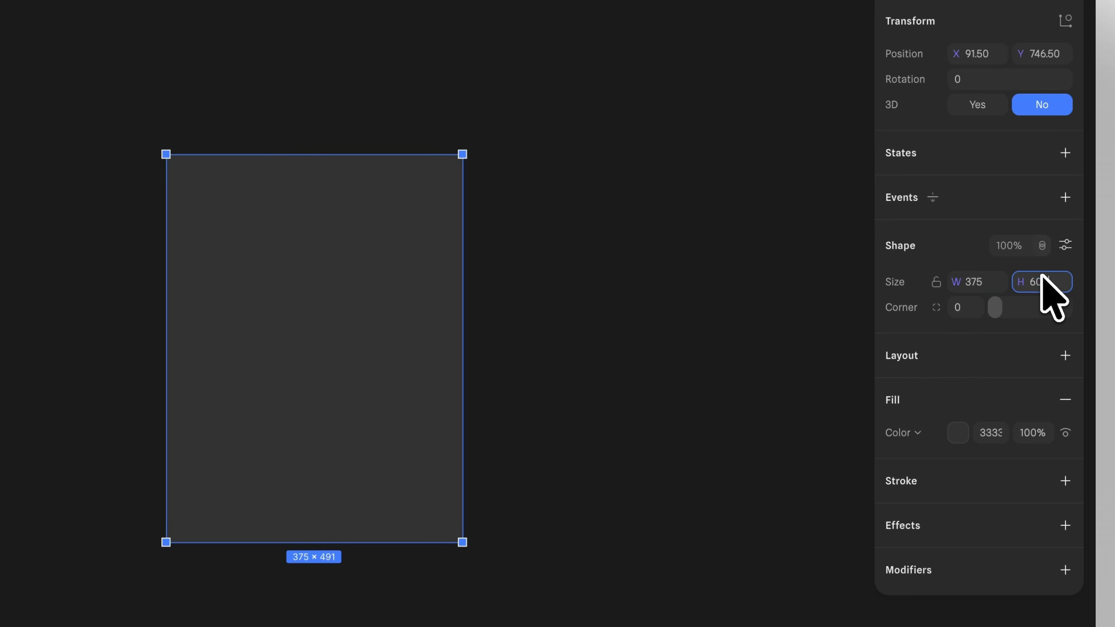
pyautogui.write('600')
pyautogui.press('Return')
pyautogui.click(962, 309)
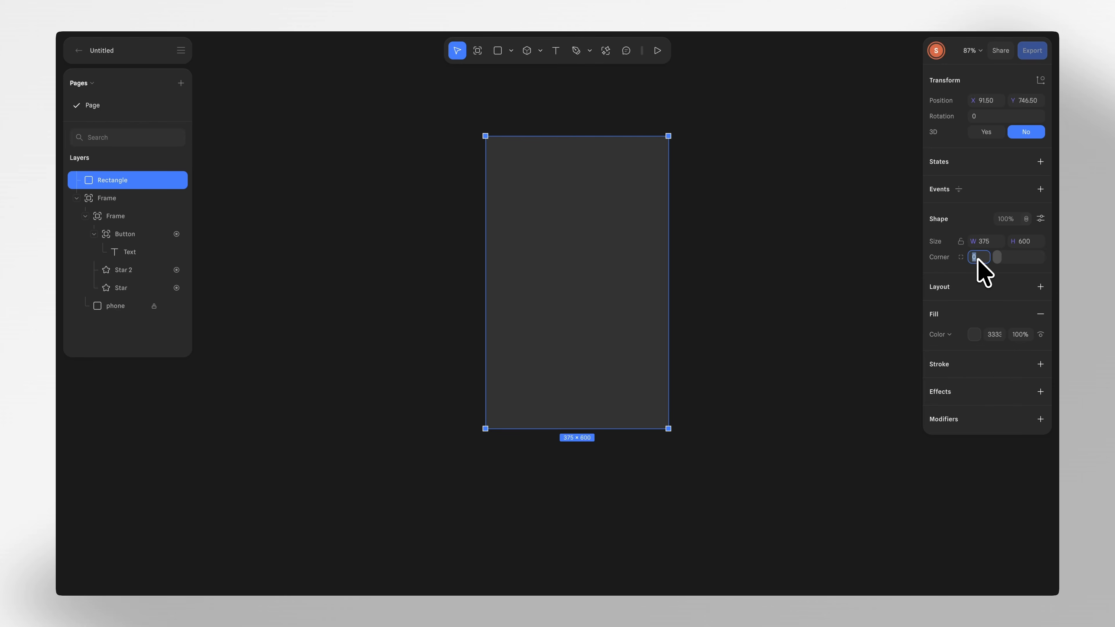
pyautogui.press('Return')
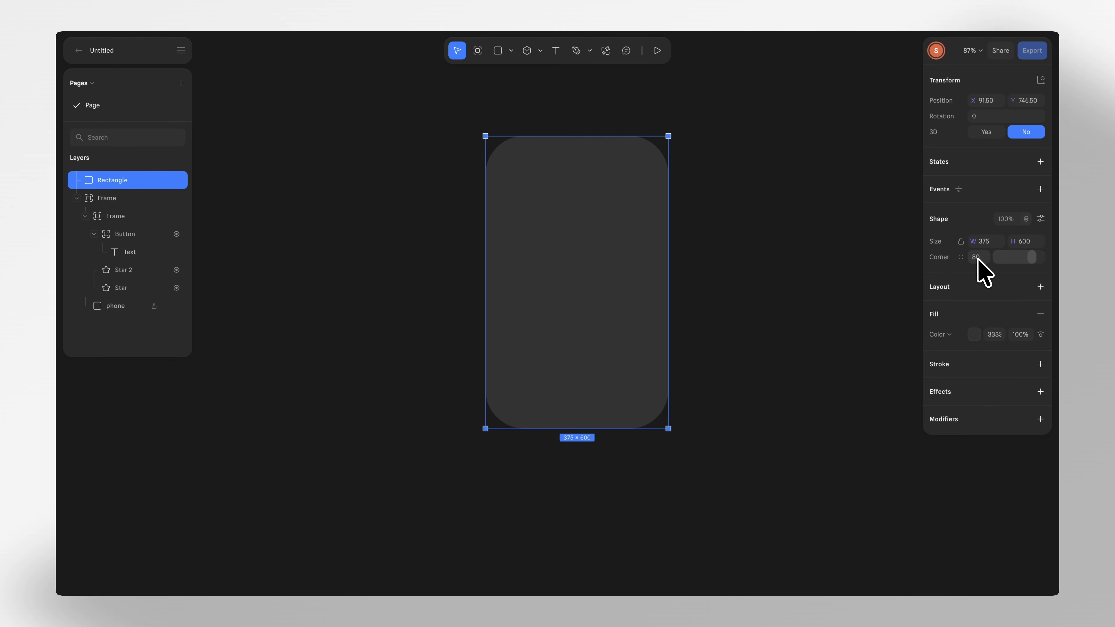
# - Change the rectangle's fill to a gradient and add a middle colour stop set to 5000FF
pyautogui.click(952, 335)
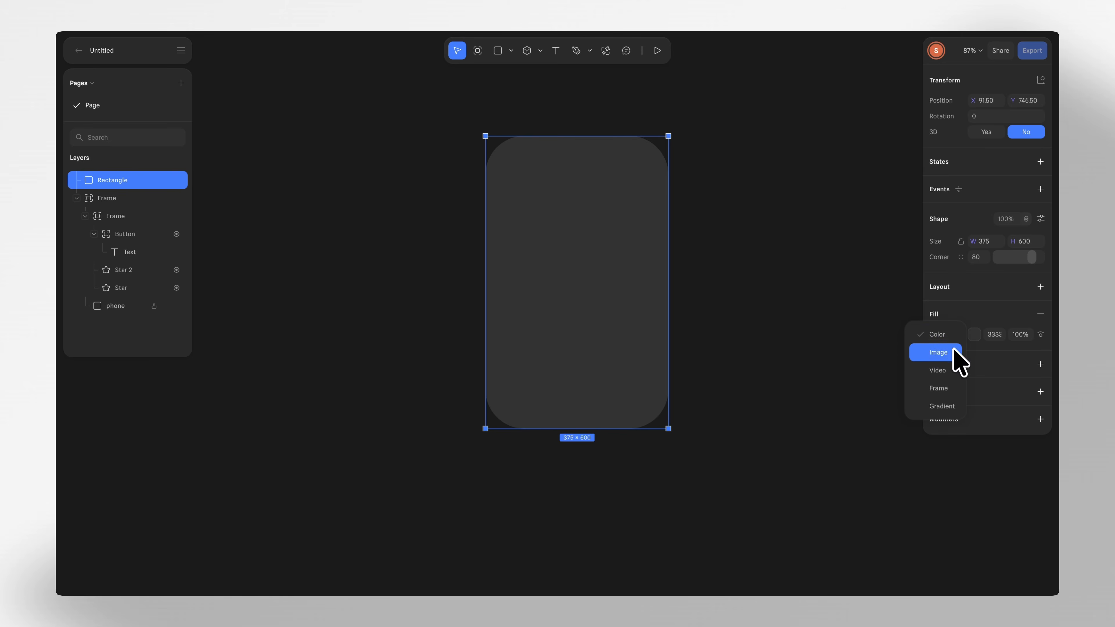
pyautogui.click(952, 403)
pyautogui.click(973, 334)
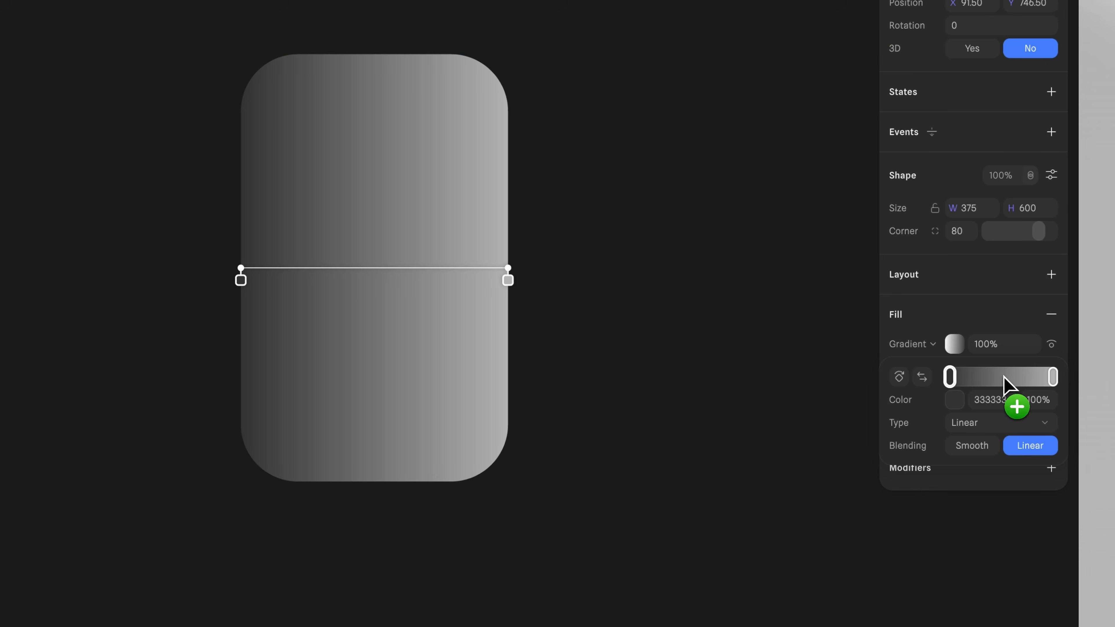
pyautogui.click(1003, 377)
pyautogui.write('5000FF')
pyautogui.press('Return')
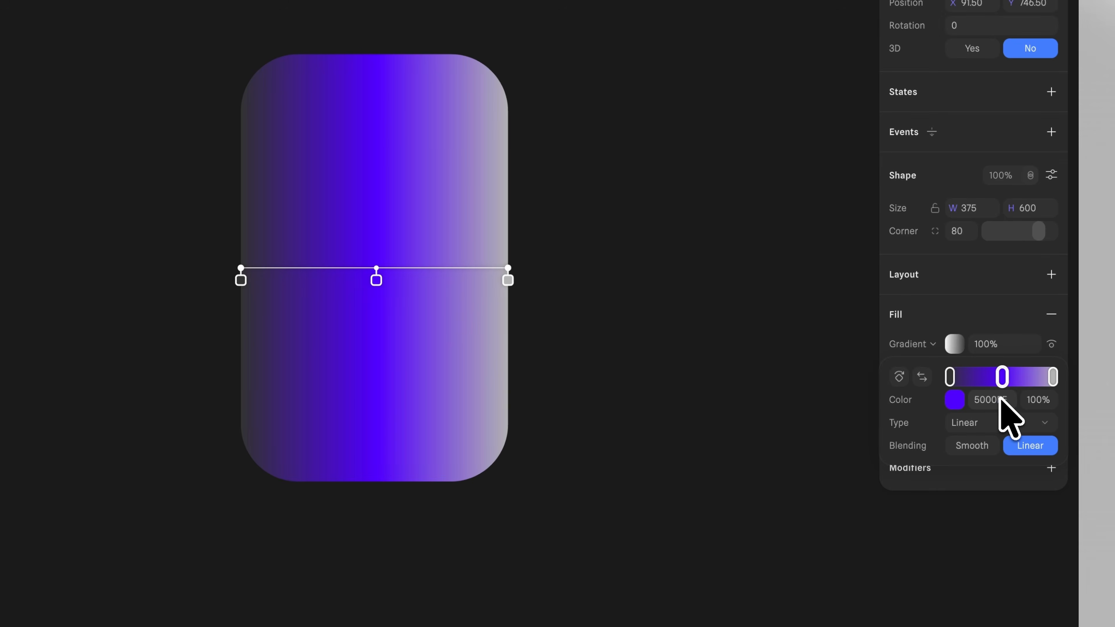
# - Set both end stops of the gradient to 0% opacity and the overall gradient fill opacity to 20%
pyautogui.click(1053, 376)
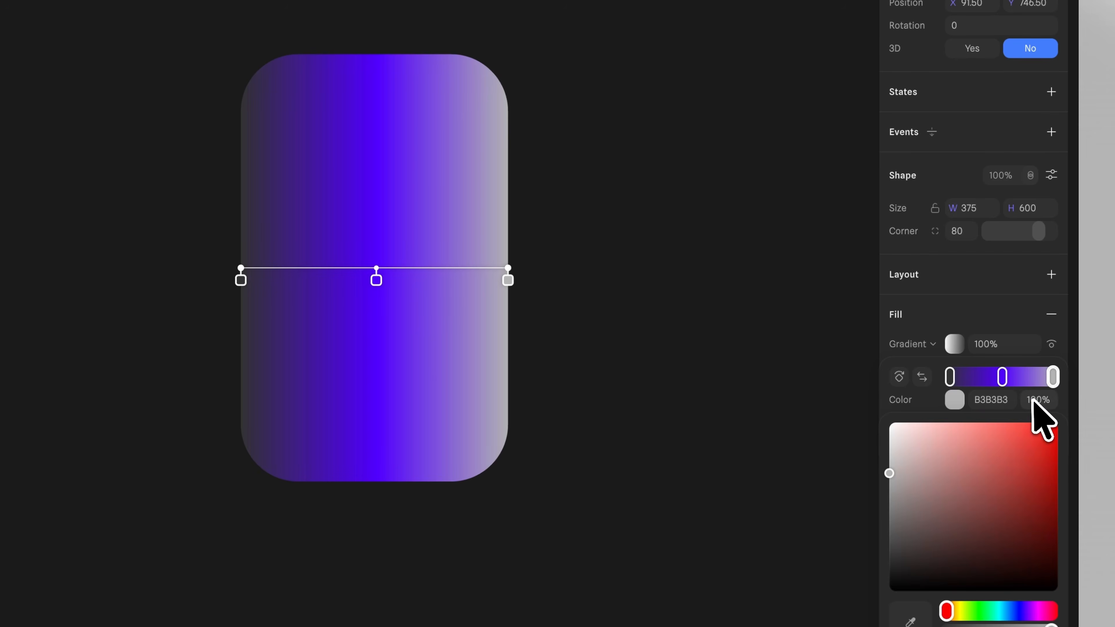
pyautogui.click(1037, 399)
pyautogui.write('0')
pyautogui.press('Return')
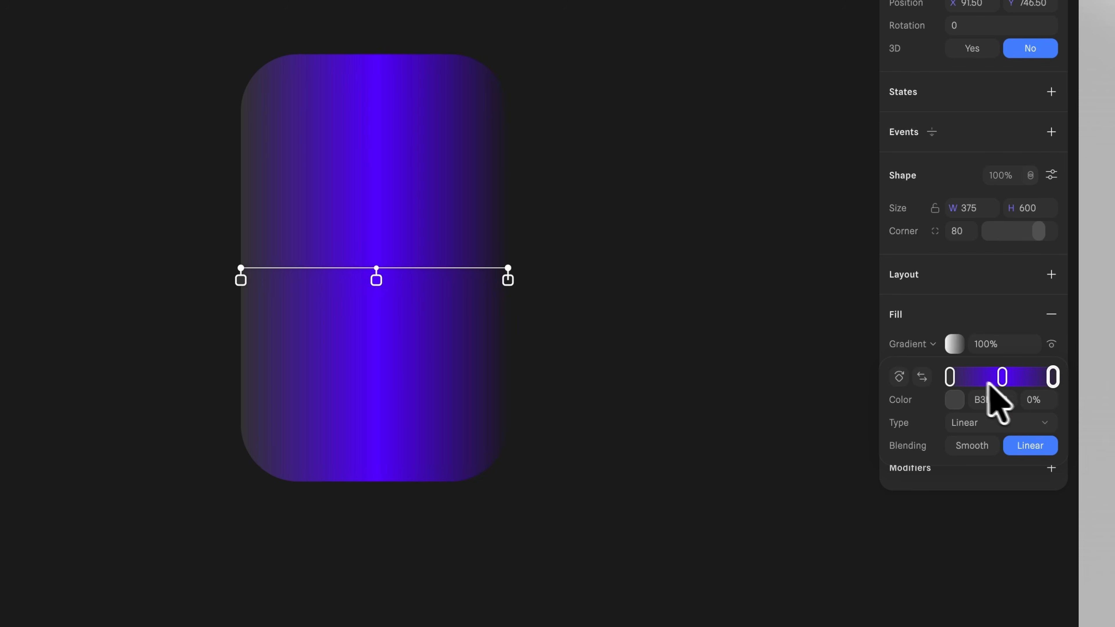
pyautogui.click(951, 377)
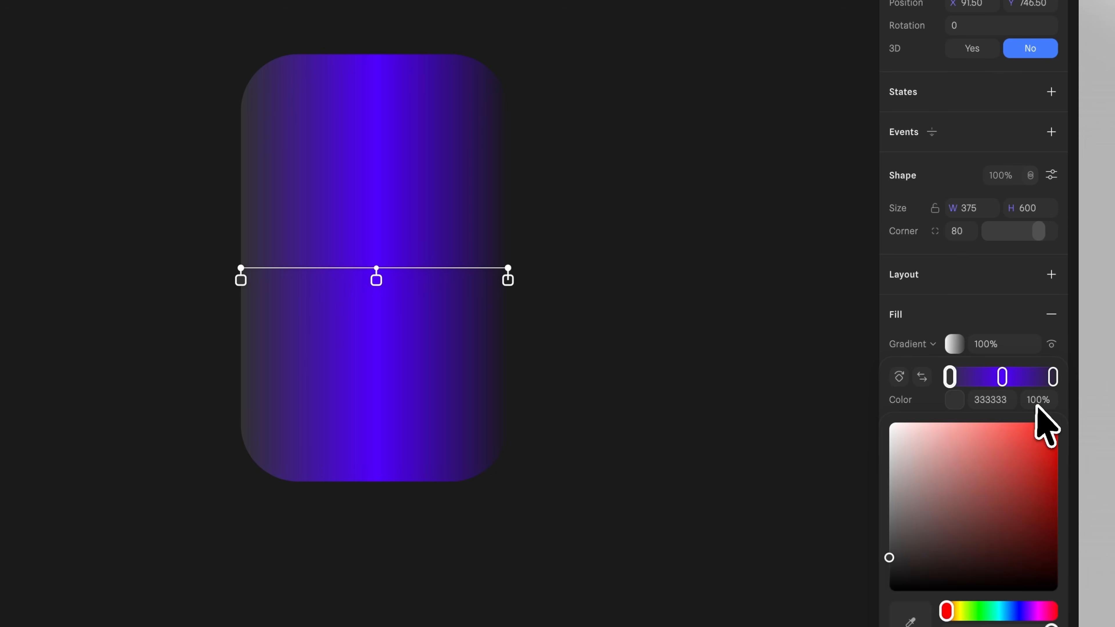
pyautogui.click(1037, 401)
pyautogui.write('0')
pyautogui.press('Return')
pyautogui.click(1002, 344)
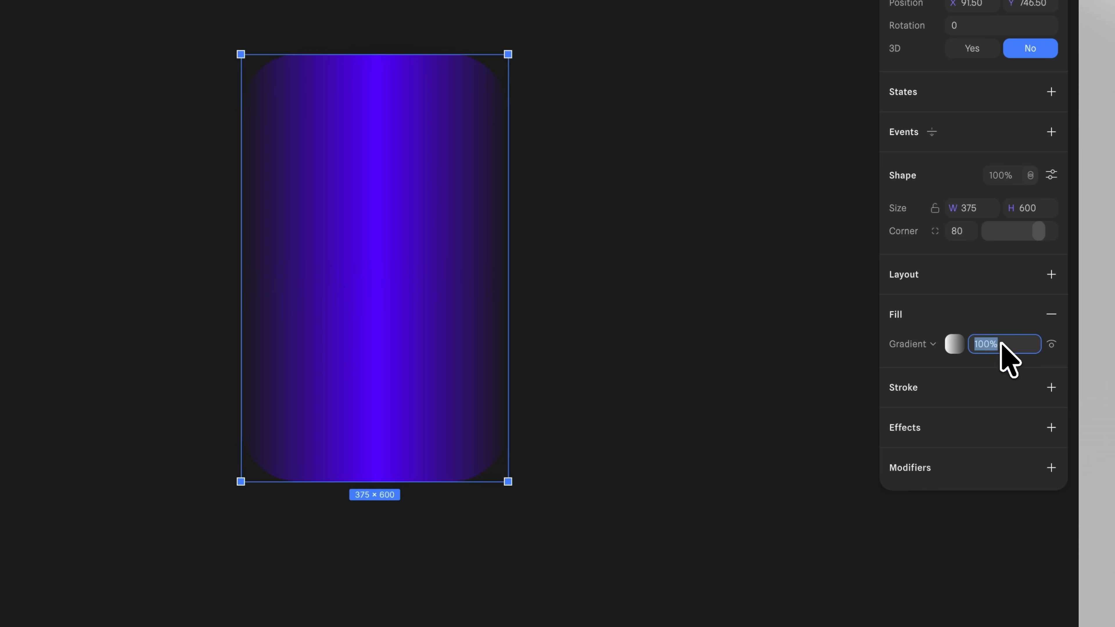
pyautogui.press('Return')
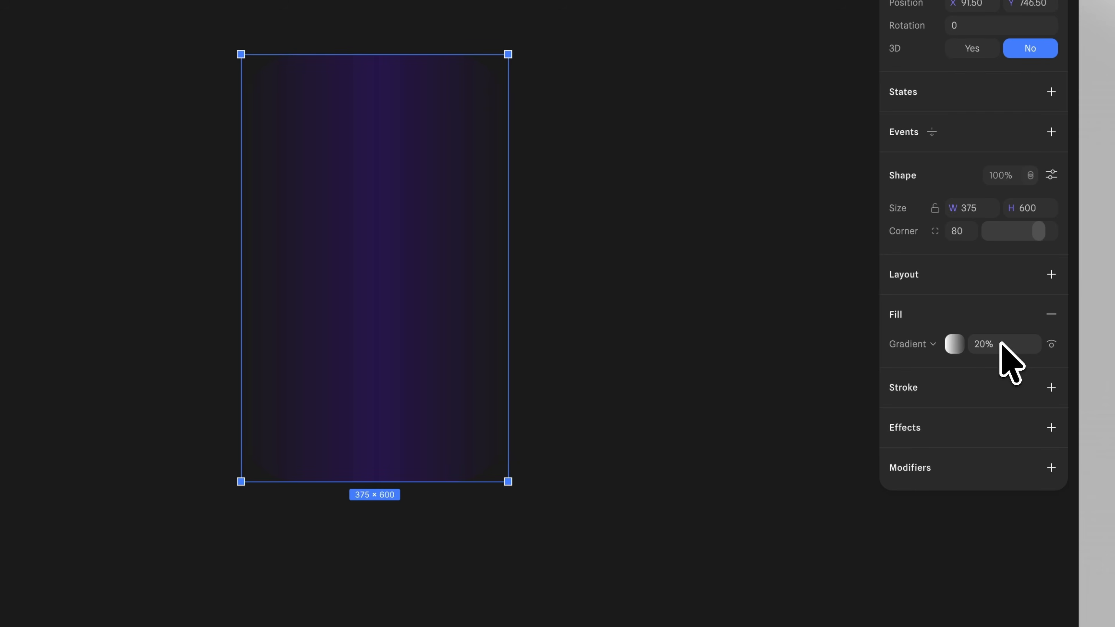
# - Add a Layer Blur effect to the gradient rectangle and set its shape blend mode to Lighten
pyautogui.click(1051, 427)
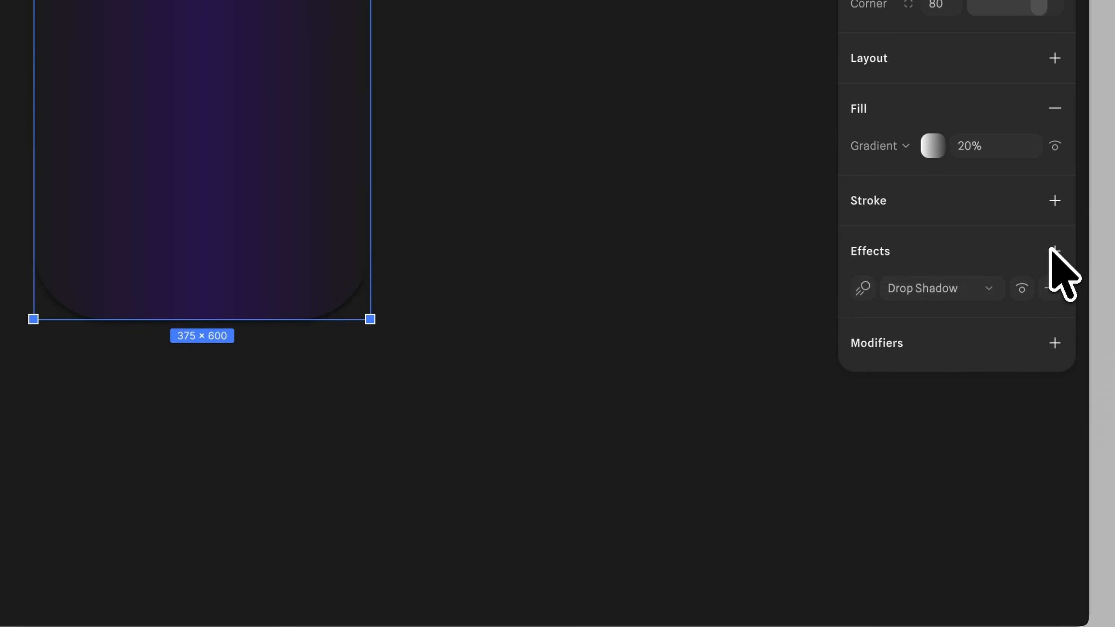
pyautogui.click(977, 286)
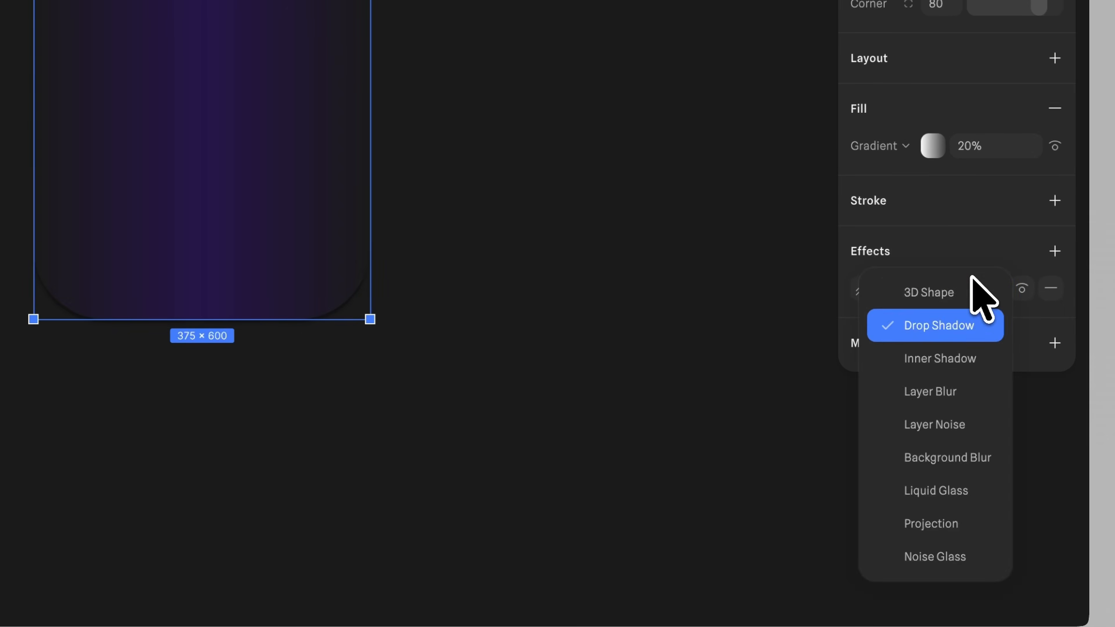
pyautogui.click(971, 390)
pyautogui.click(861, 288)
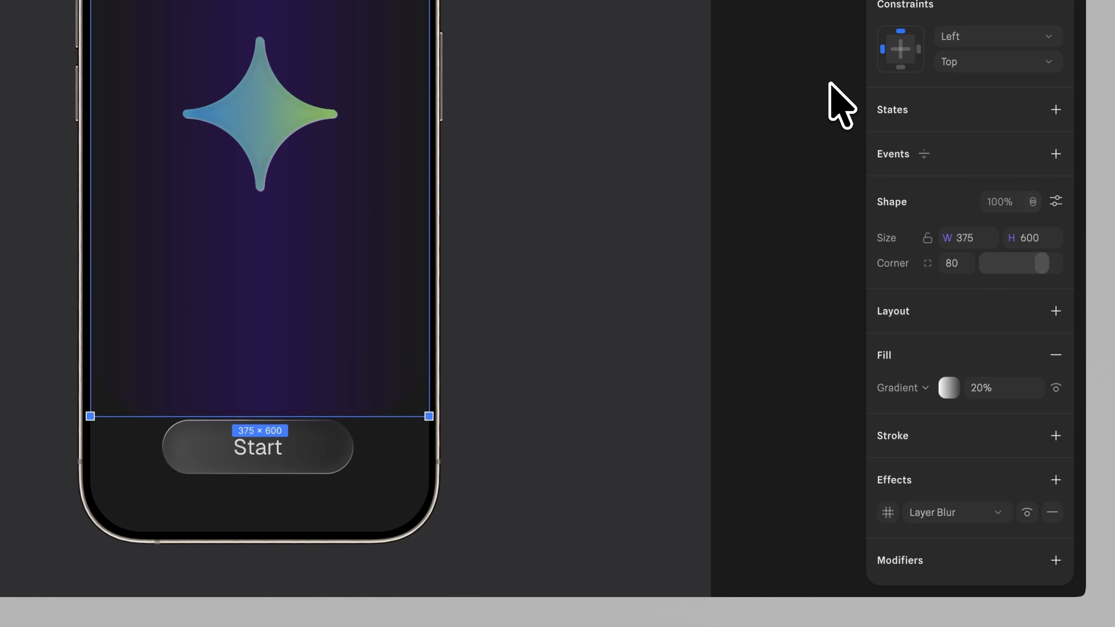
pyautogui.click(1027, 350)
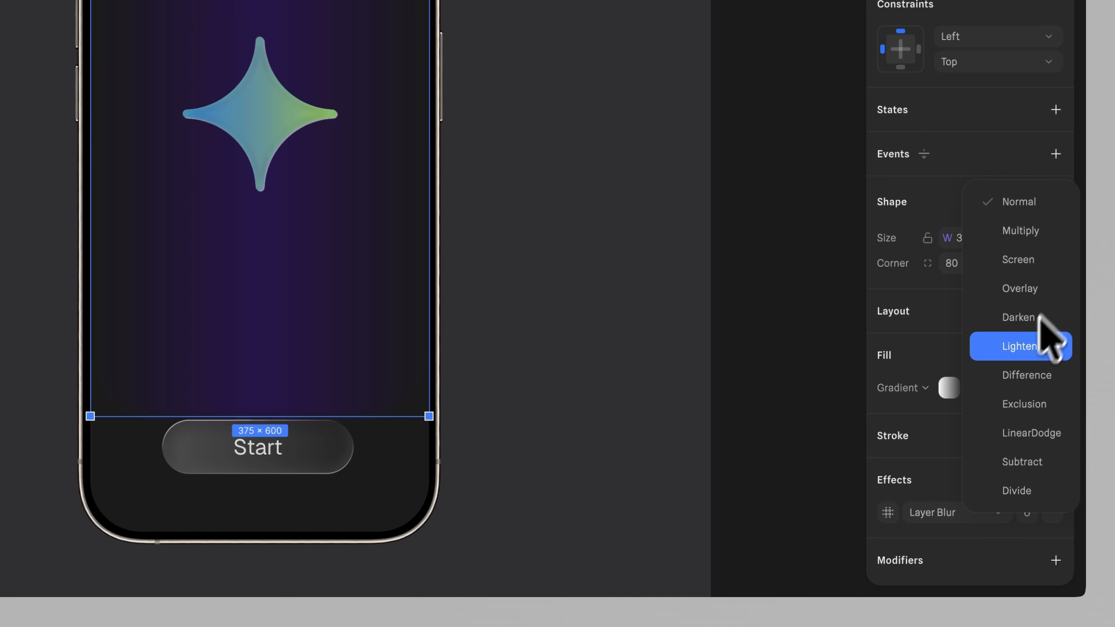
pyautogui.click(1033, 345)
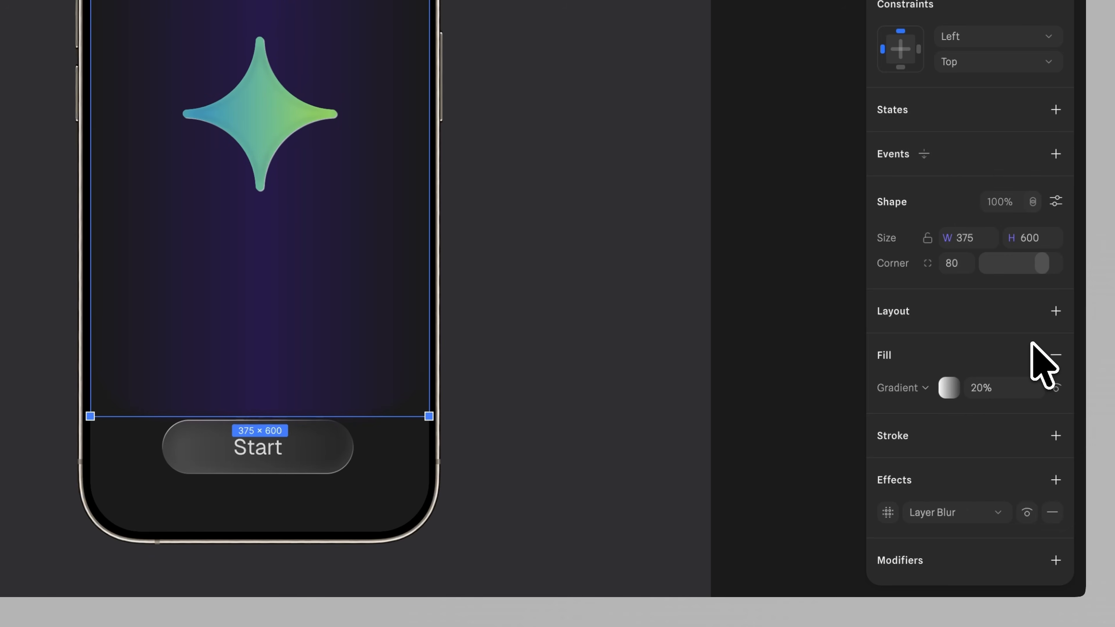
# - Duplicate the gradient rectangle with the copy's fill opacity at 10%, and move both rectangles below the phone at staggered heights
pyautogui.press('super+d')
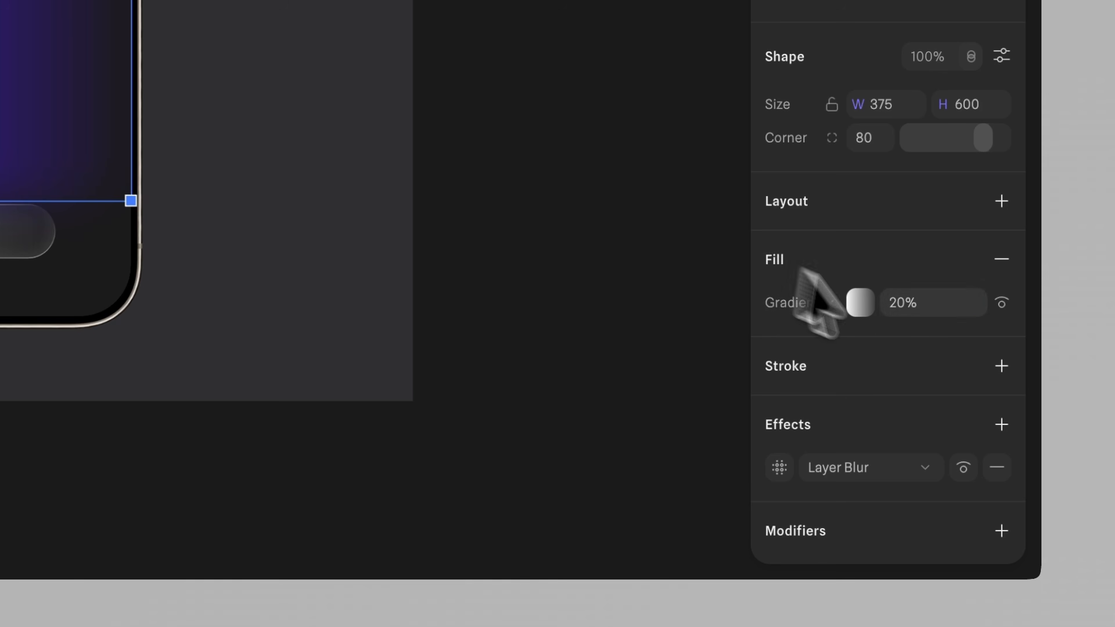
pyautogui.click(1012, 466)
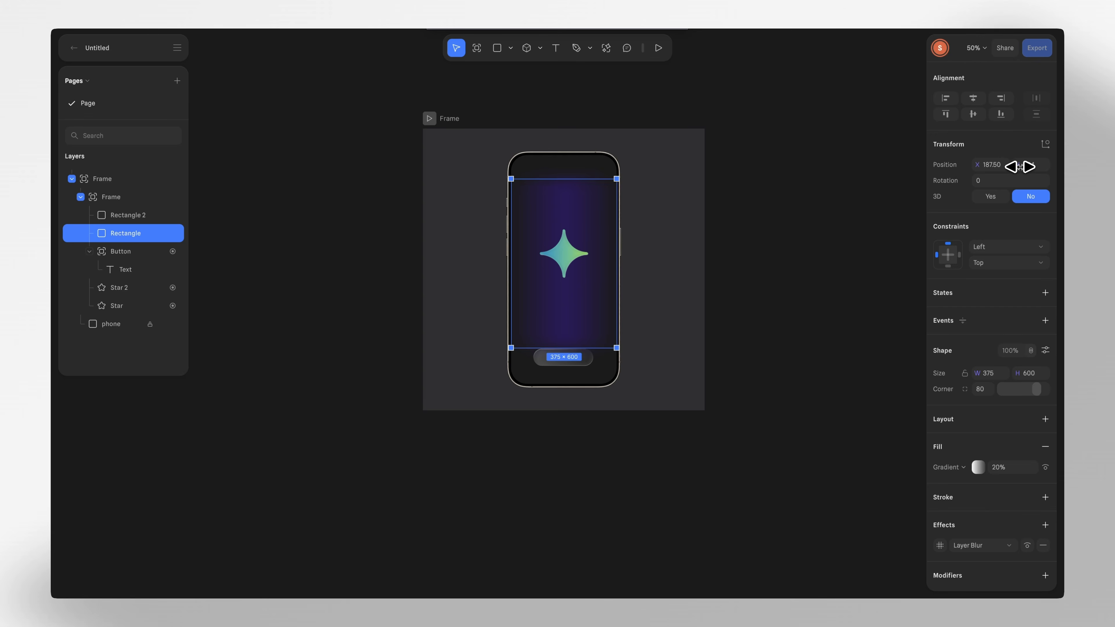
pyautogui.moveTo(1020, 166); pyautogui.dragTo(468, 167)
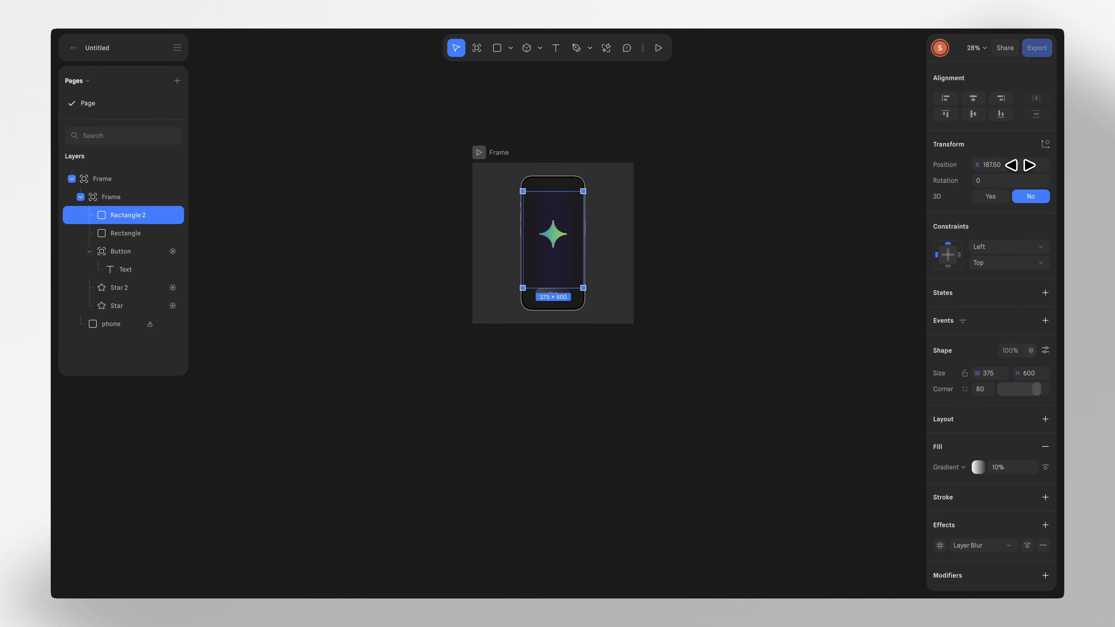
pyautogui.moveTo(1020, 165)
pyautogui.mouseDown()
pyautogui.moveTo(87, 165)
pyautogui.moveTo(1030, 165)
pyautogui.mouseUp()
# - Group Rectangle and Rectangle 2 and rename the group StartLight
pyautogui.keyDown('shift'); pyautogui.click(119, 233); pyautogui.keyUp('shift')
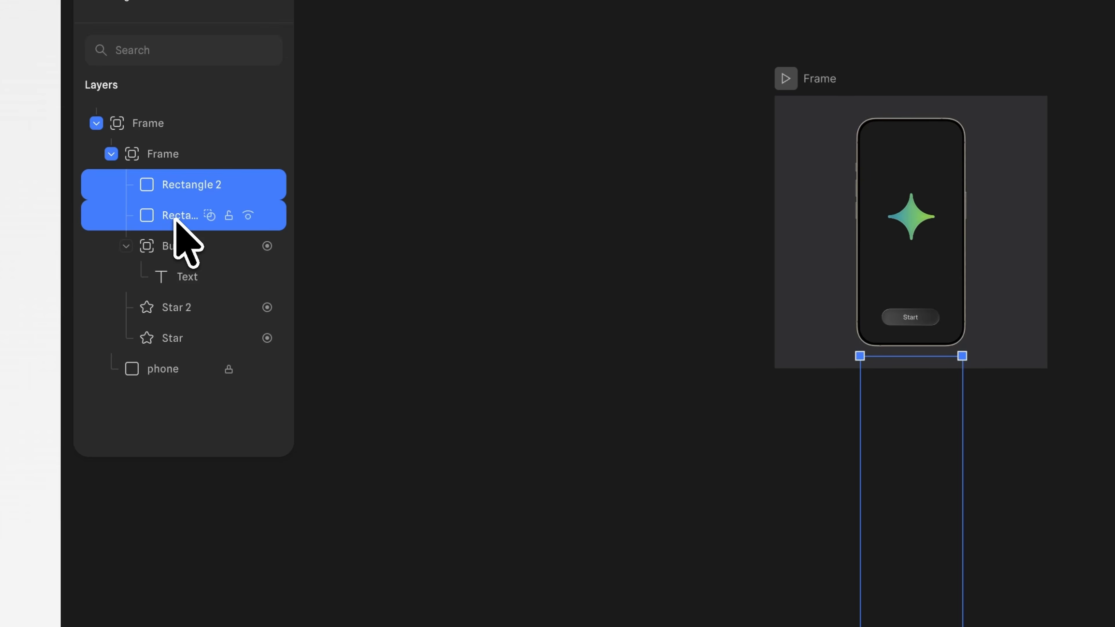
pyautogui.press('super+g')
pyautogui.doubleClick(173, 178)
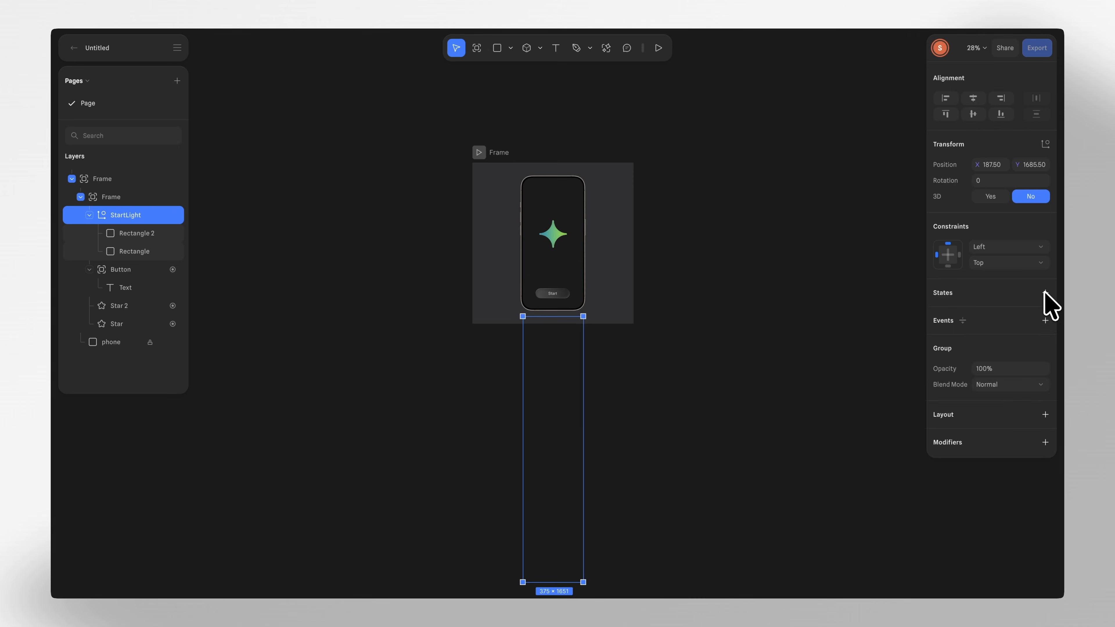
# - Add a State to StartLight and move the group vertically to just above the phone in that state
pyautogui.click(1046, 293)
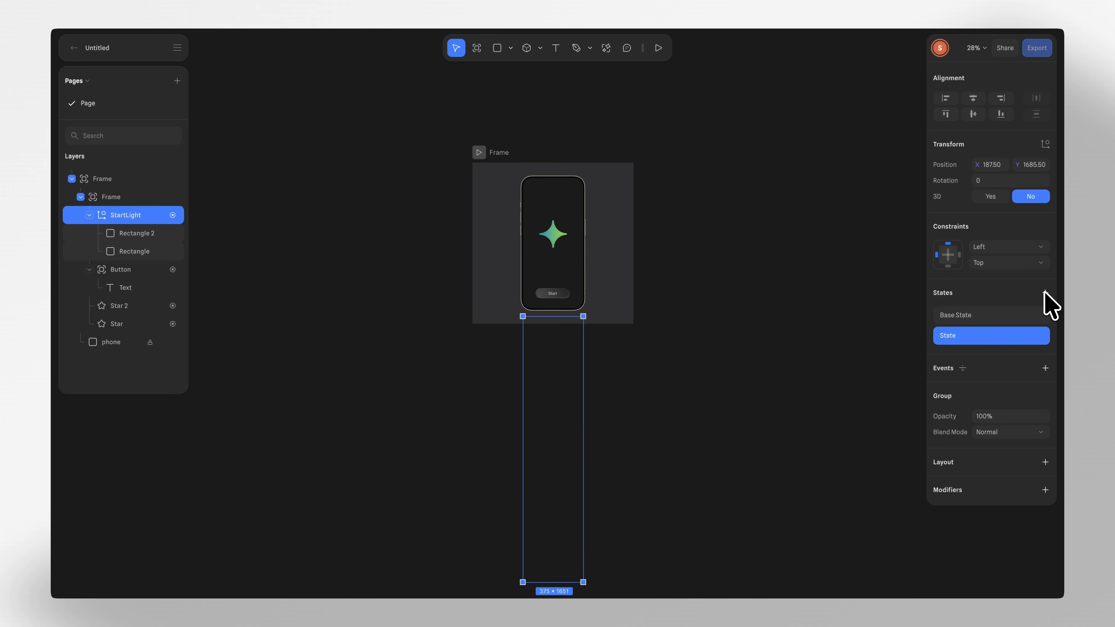
pyautogui.click(983, 319)
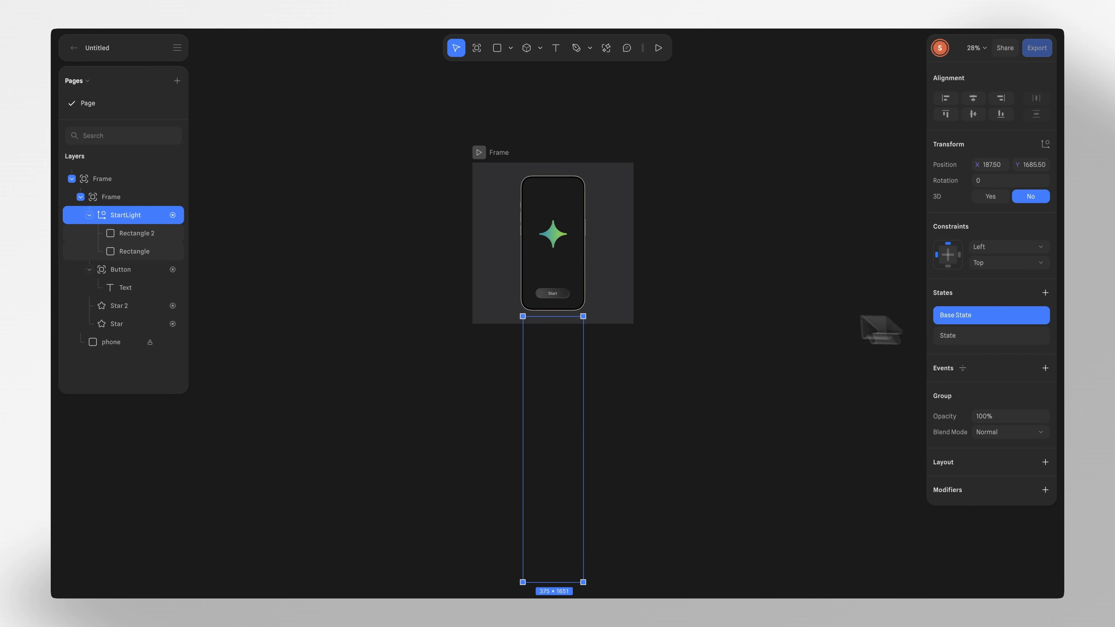
pyautogui.click(983, 336)
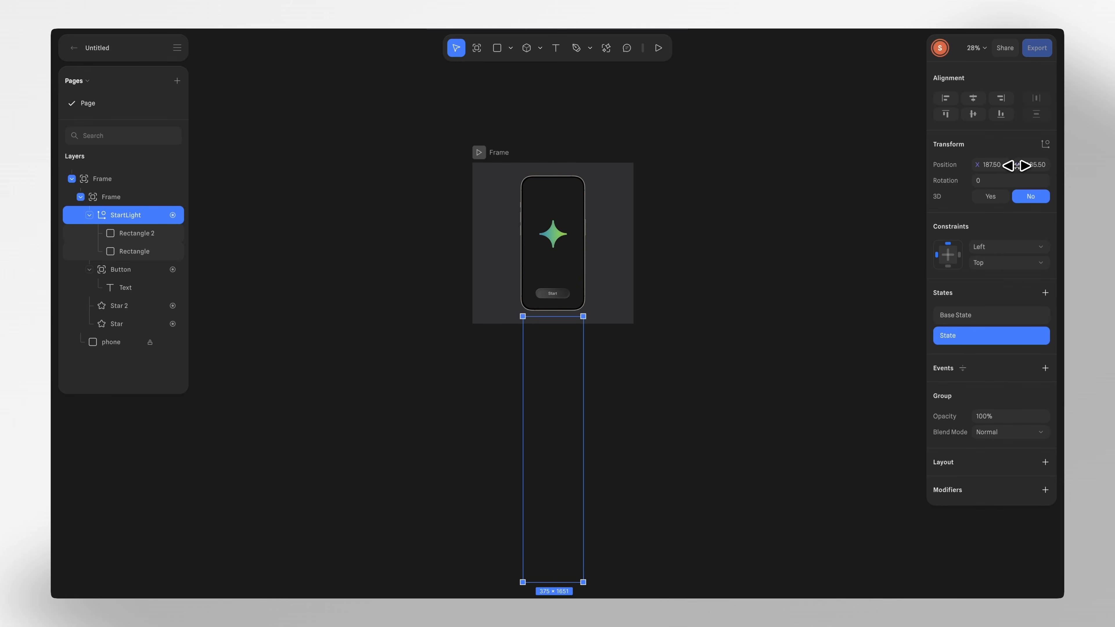
pyautogui.moveTo(1017, 166); pyautogui.dragTo(742, 166)
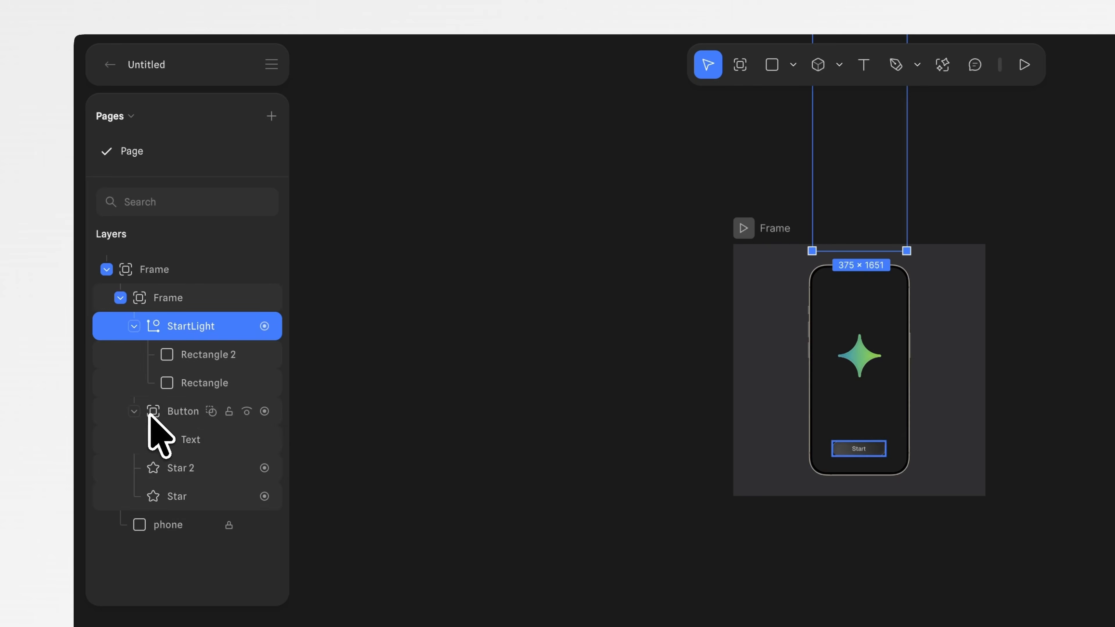
# - Add a second event to the Button and set its type to Mouse Down
pyautogui.click(101, 270)
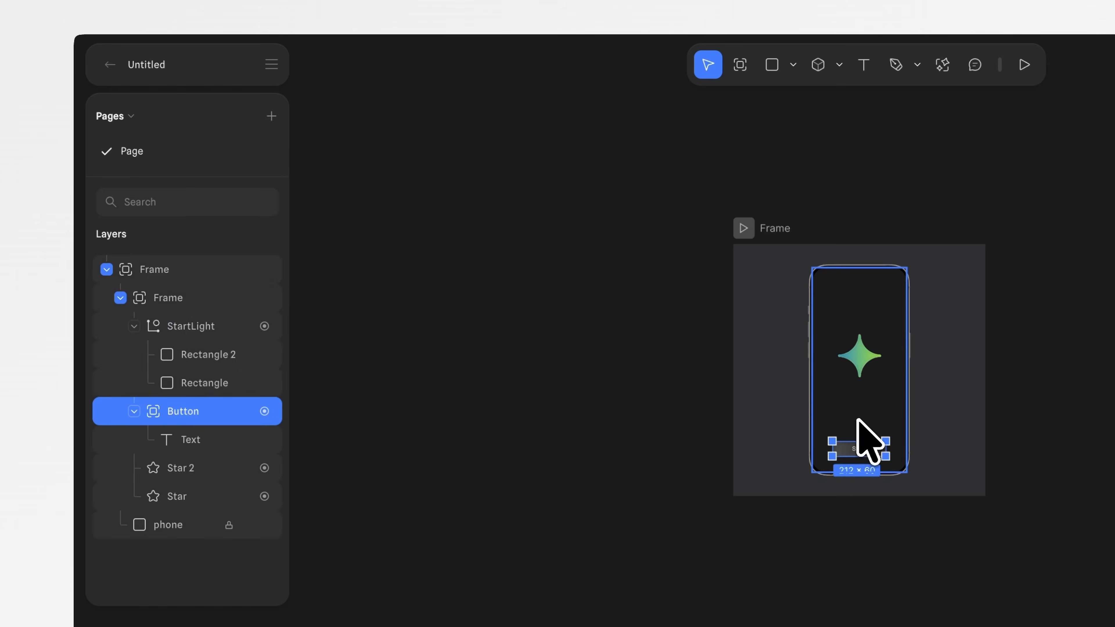
pyautogui.keyDown('ctrl'); pyautogui.scroll(5, 859, 435); pyautogui.keyUp('ctrl')
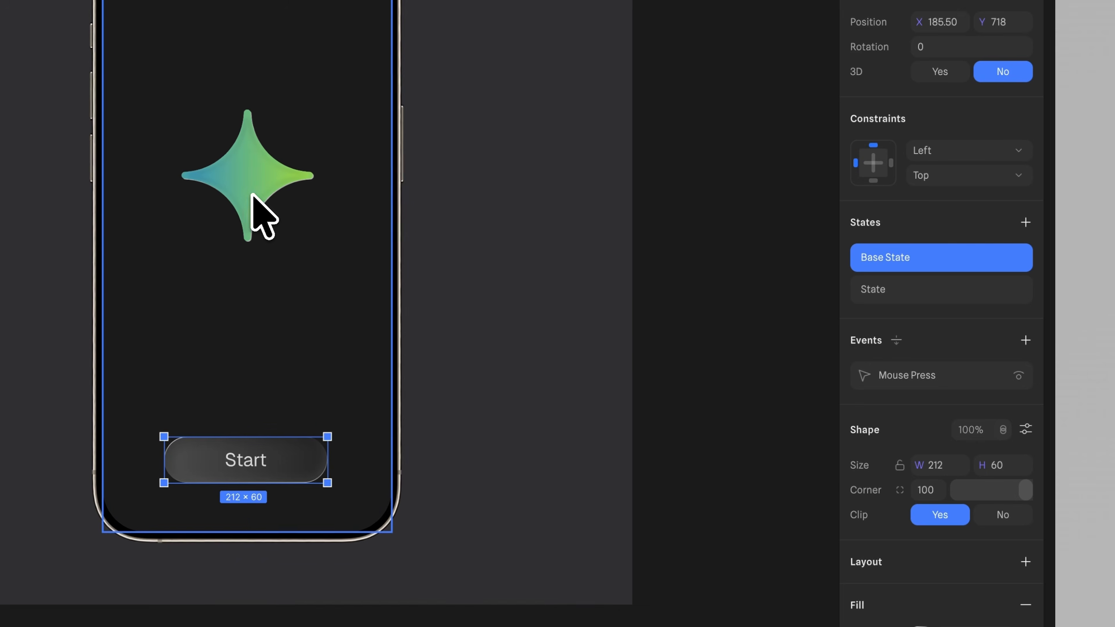
pyautogui.scroll(-1, 1010, 334)
pyautogui.click(1024, 318)
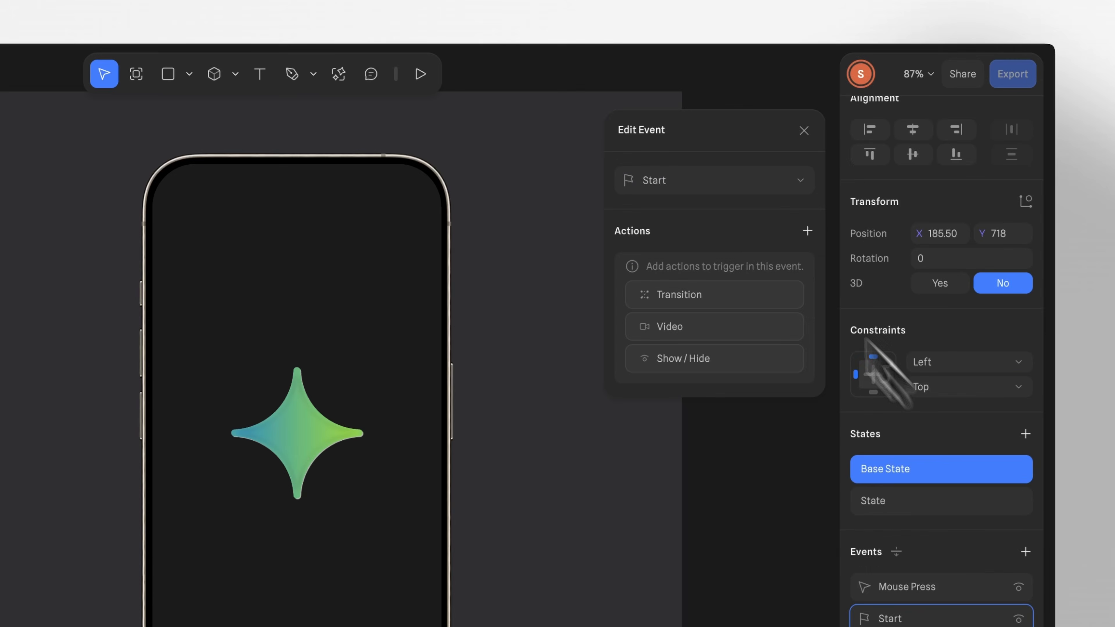
pyautogui.click(714, 180)
pyautogui.click(724, 223)
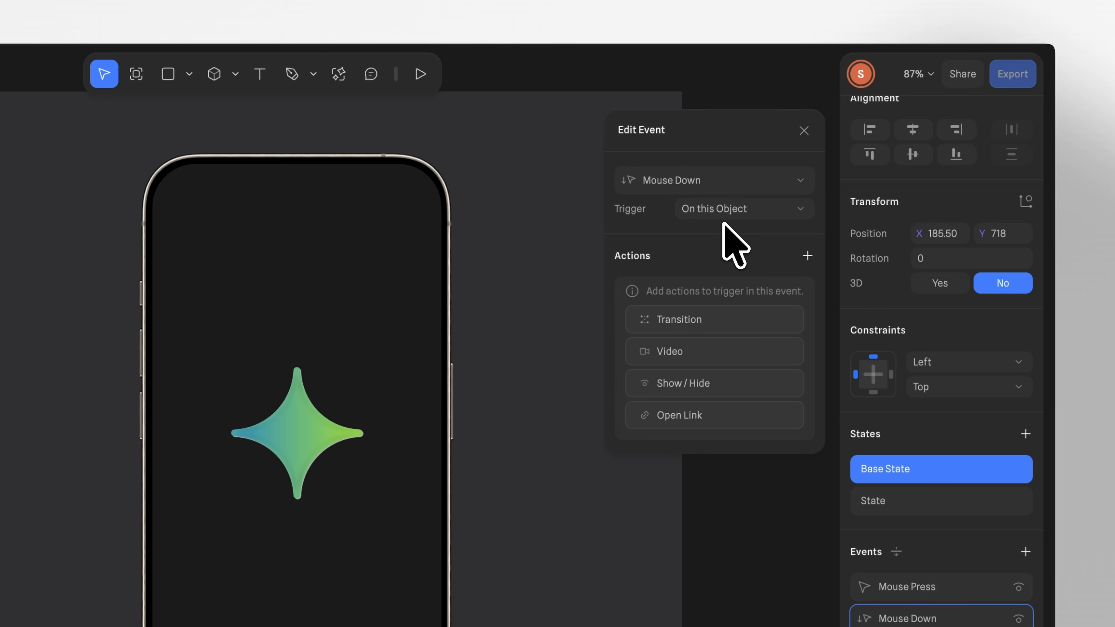
# - Add a Transition action to the Mouse Down event targeting StartLight, from Base State to State with a duration of 1.50
pyautogui.click(748, 318)
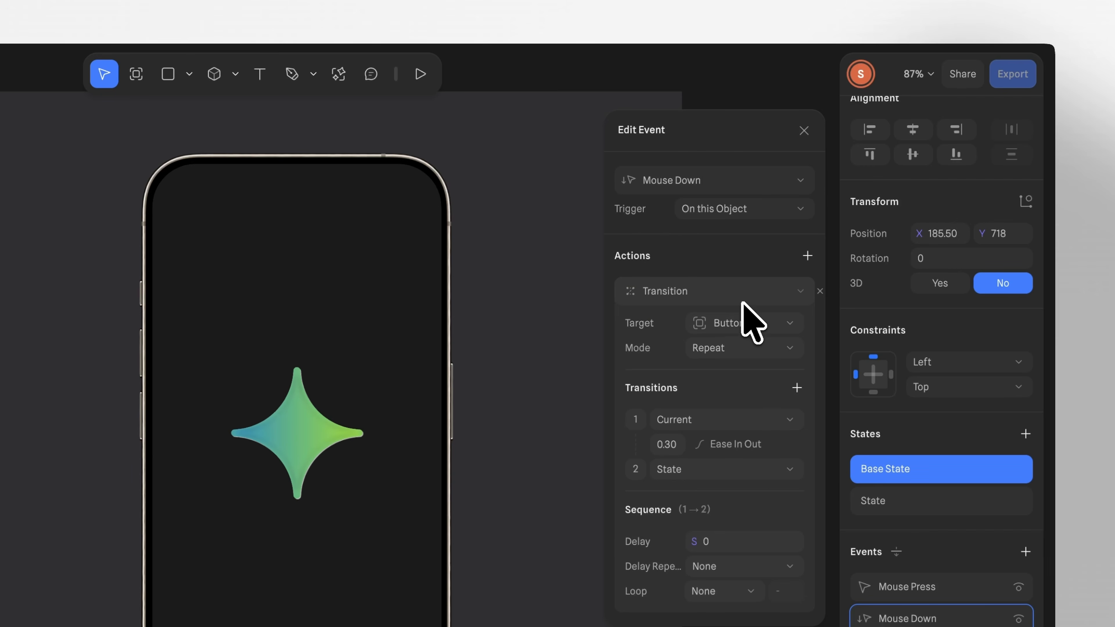
pyautogui.click(766, 322)
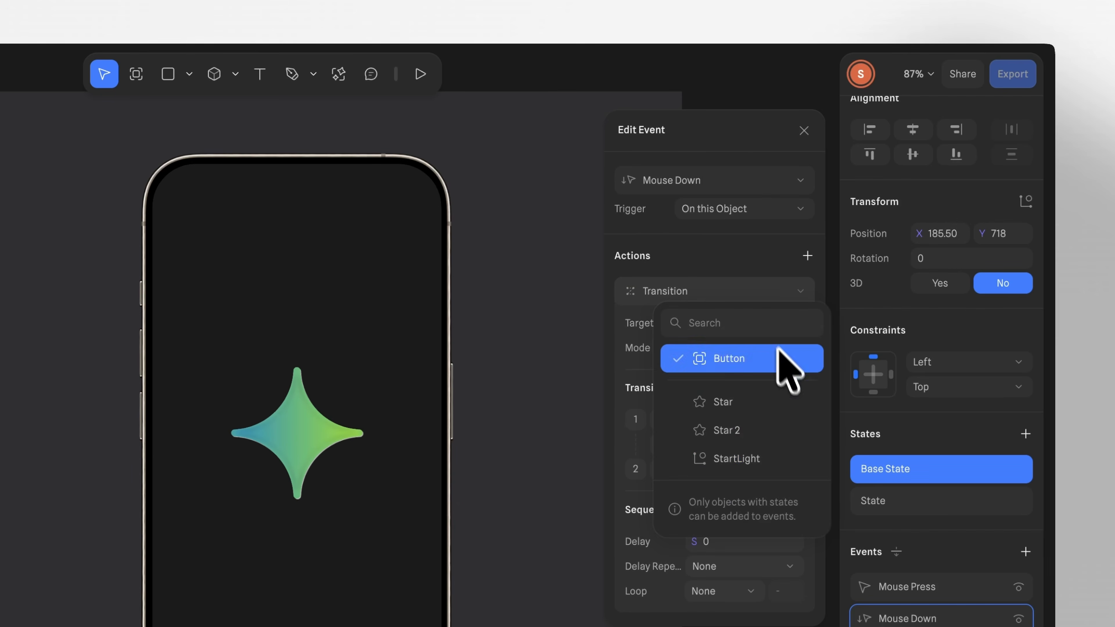
pyautogui.click(776, 472)
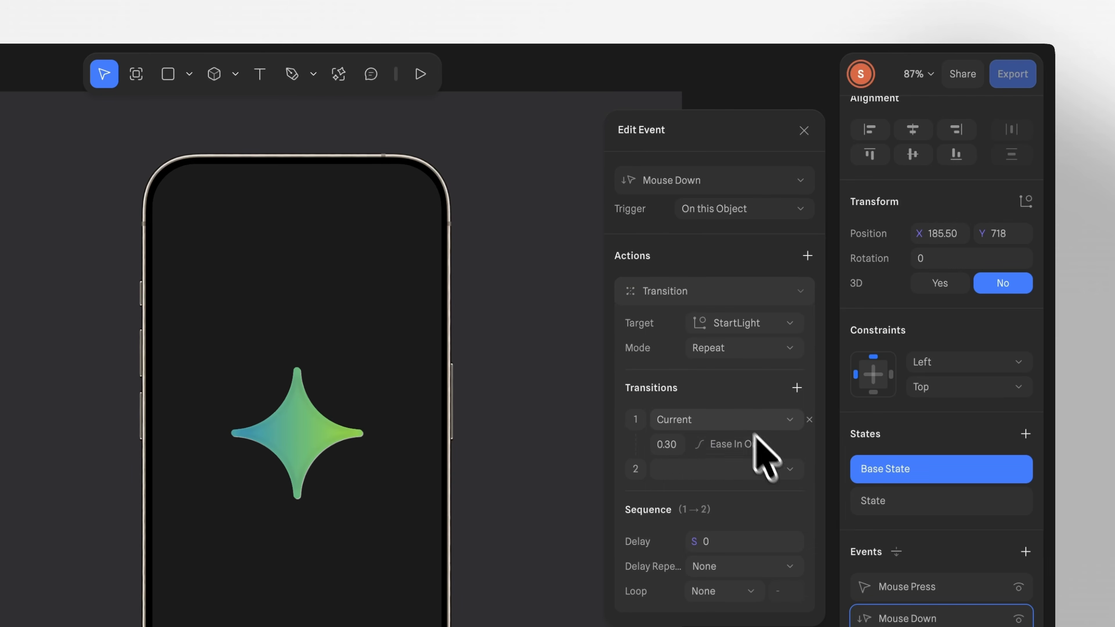
pyautogui.click(741, 420)
pyautogui.click(735, 458)
pyautogui.click(736, 466)
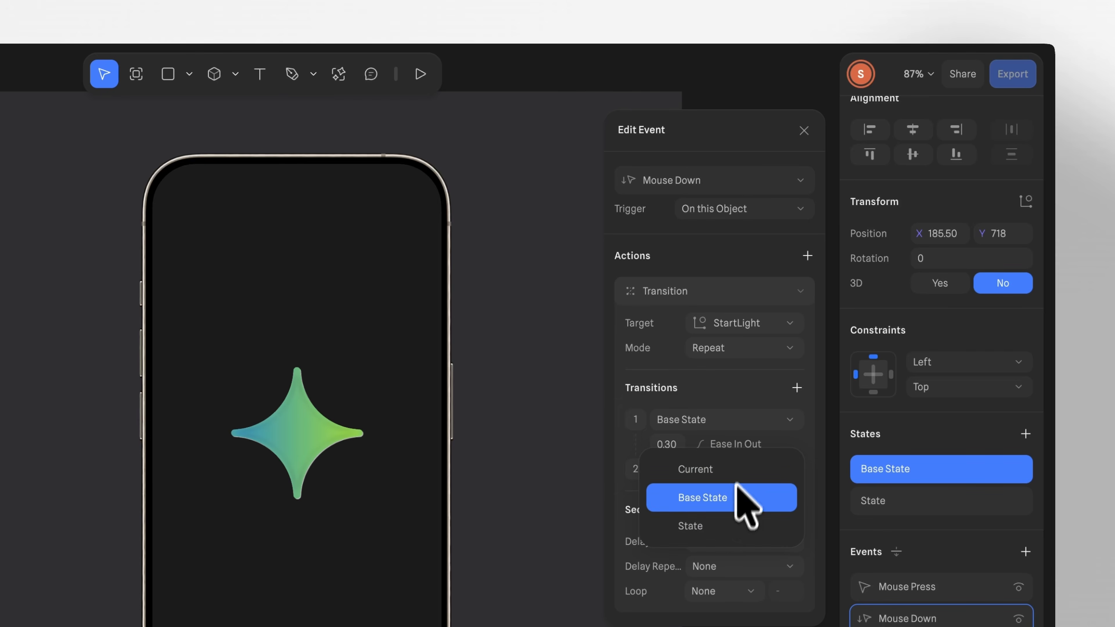
pyautogui.click(742, 529)
pyautogui.click(660, 445)
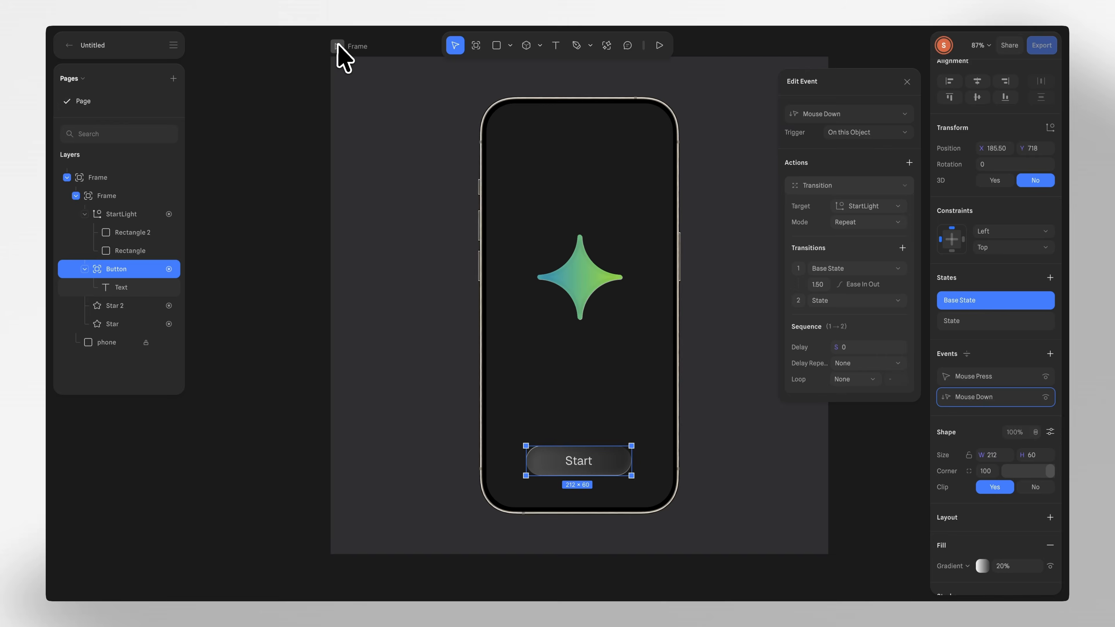
# - Play the frame and test the Start button to check the light sweep across the phone screen
pyautogui.click(339, 48)
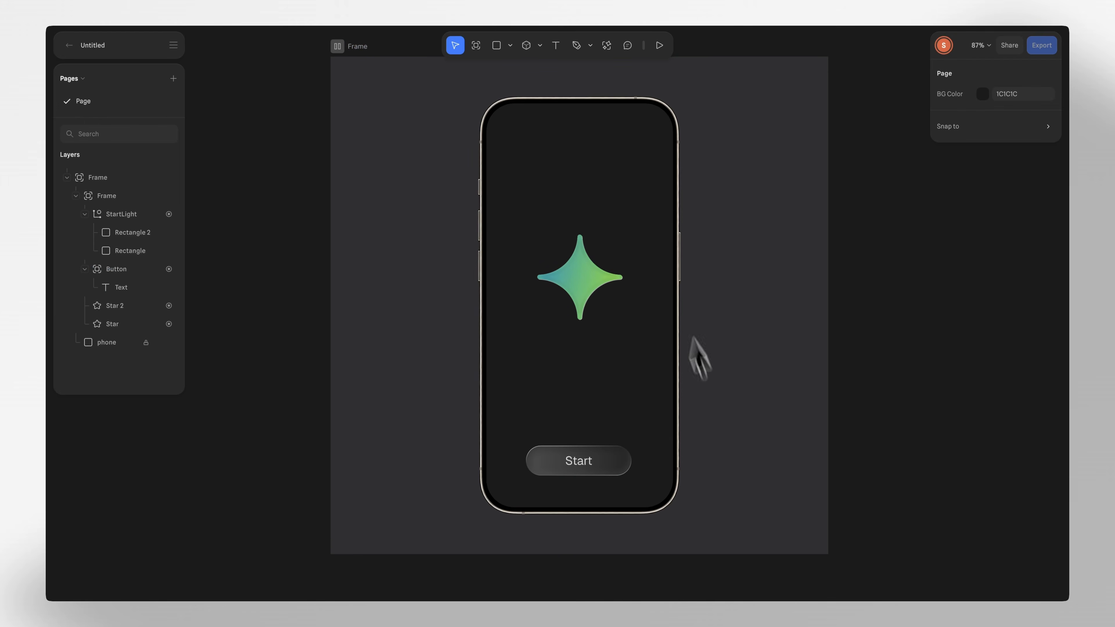
pyautogui.moveTo(613, 468)
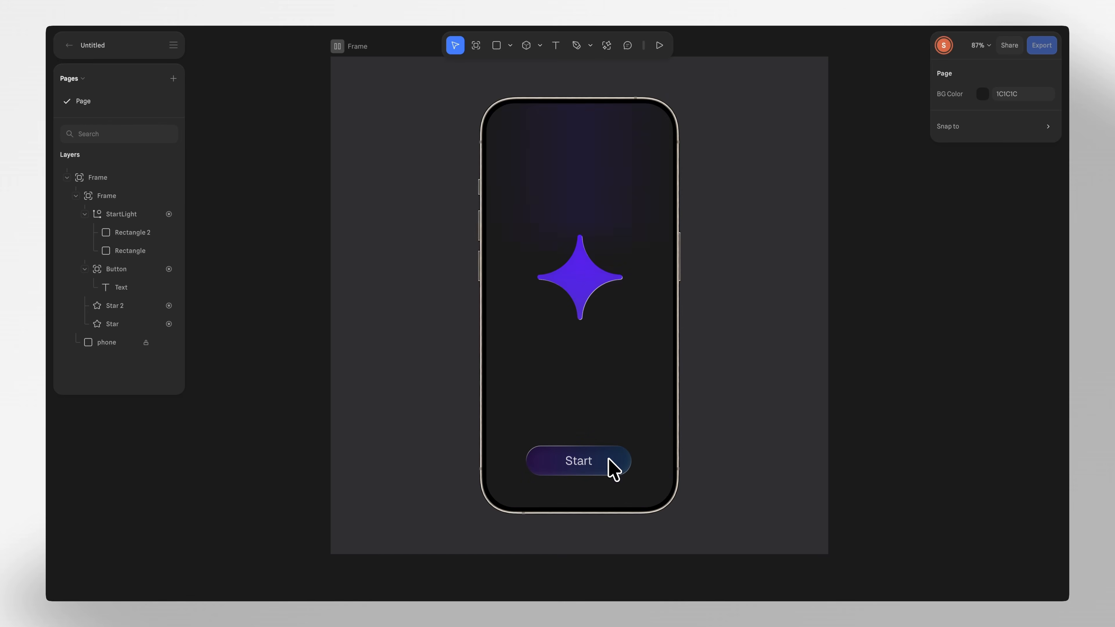
pyautogui.click(608, 459)
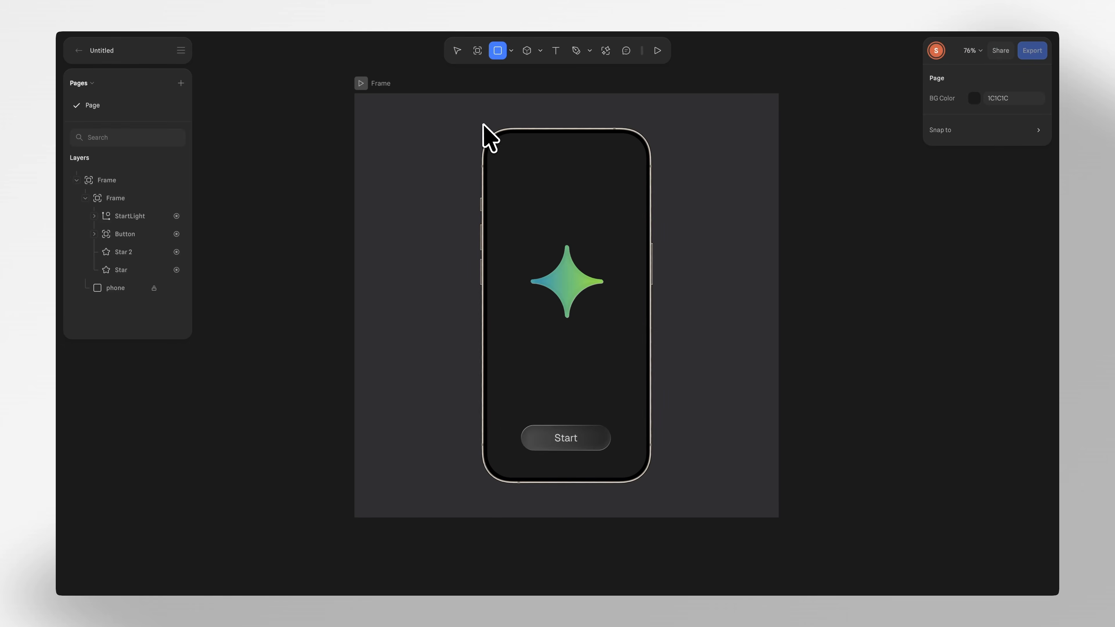
# - Draw a rectangle over the phone screen and set its size to 375 by 812
pyautogui.moveTo(483, 125); pyautogui.dragTo(647, 477)
pyautogui.click(981, 368)
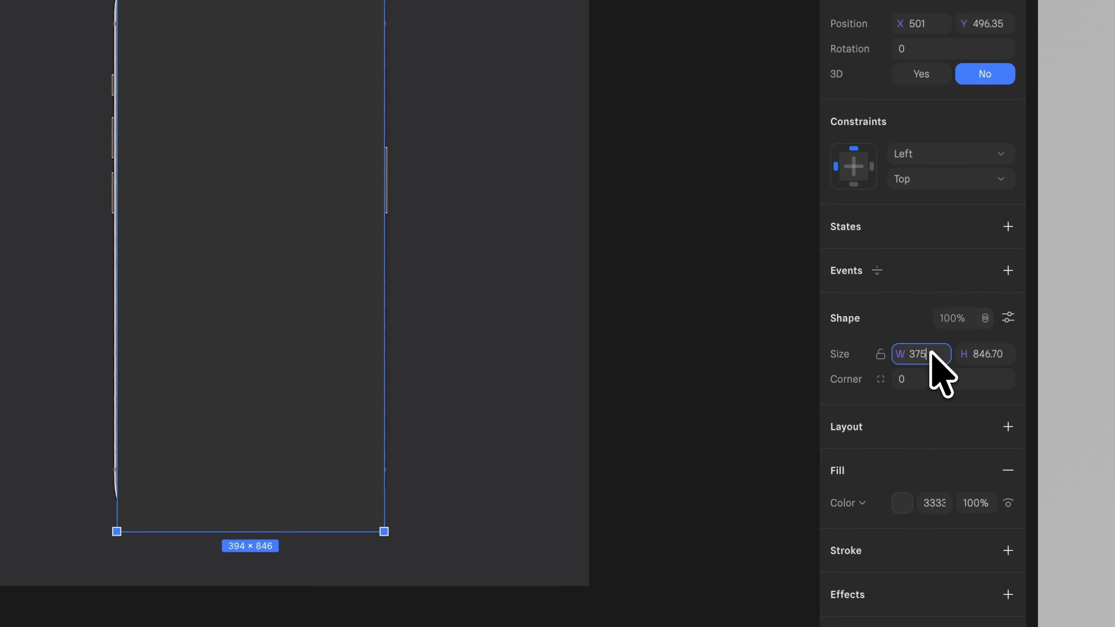
pyautogui.write('375')
pyautogui.press('Return')
pyautogui.click(1006, 354)
pyautogui.write('81')
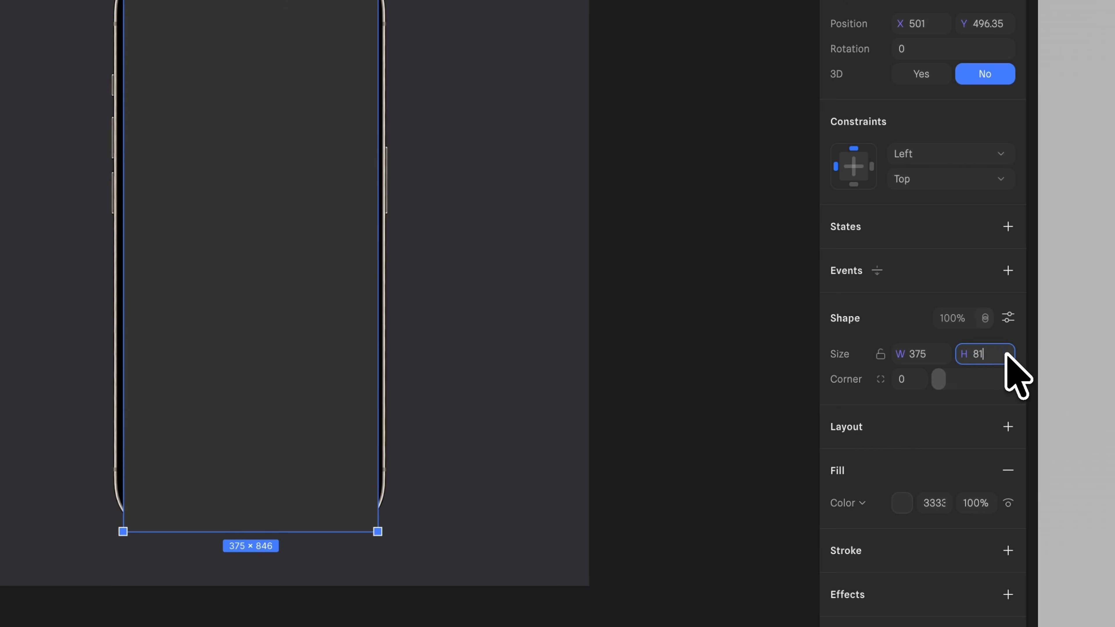
pyautogui.write('2')
pyautogui.press('Return')
# - Round the new rectangle's corners to 56 so it follows the phone screen's shape
pyautogui.click(907, 379)
pyautogui.write('56')
pyautogui.press('Return')
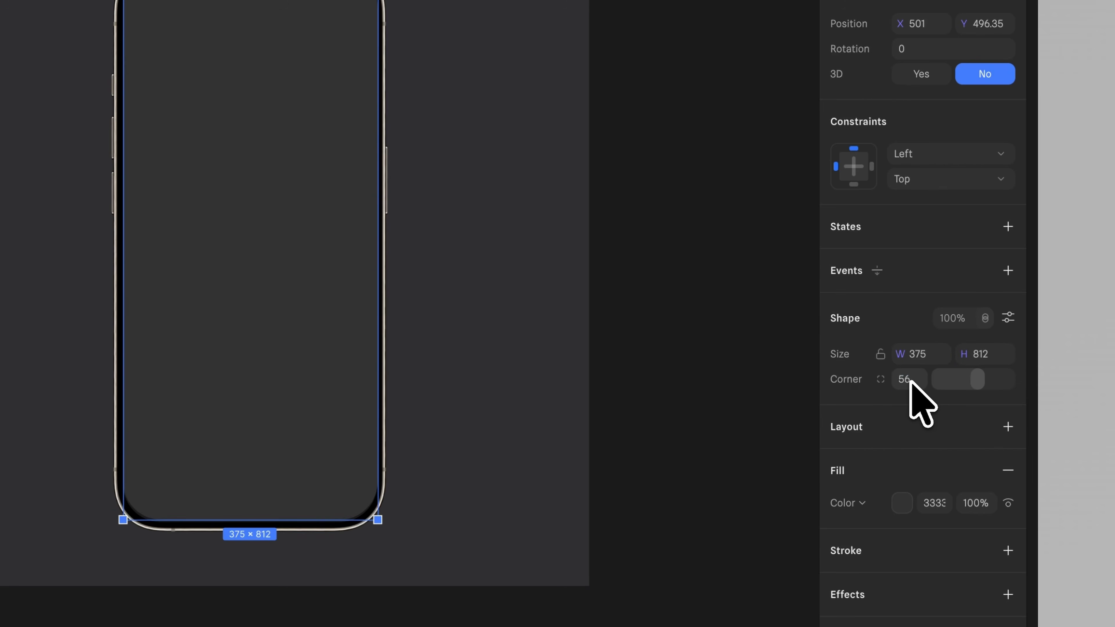
pyautogui.moveTo(325, 195); pyautogui.dragTo(323, 197)
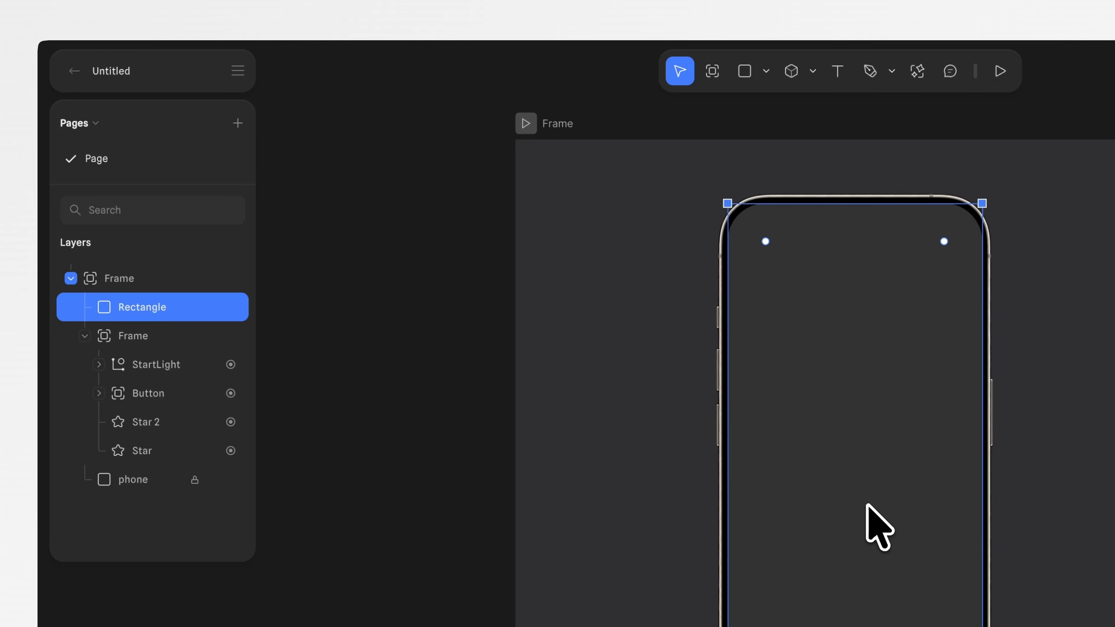
# - Move the rectangle into the inner Frame between Button and Star 2 and rename it ColorEdge
pyautogui.moveTo(124, 309); pyautogui.dragTo(142, 404)
pyautogui.doubleClick(150, 393)
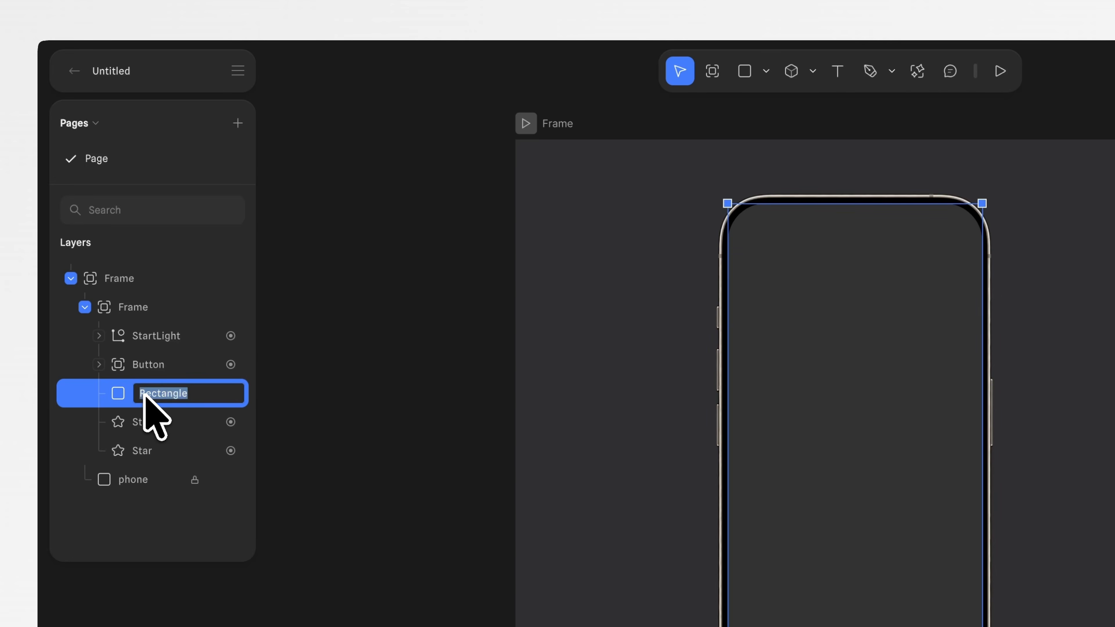
pyautogui.write('ColorEd')
pyautogui.press('Return')
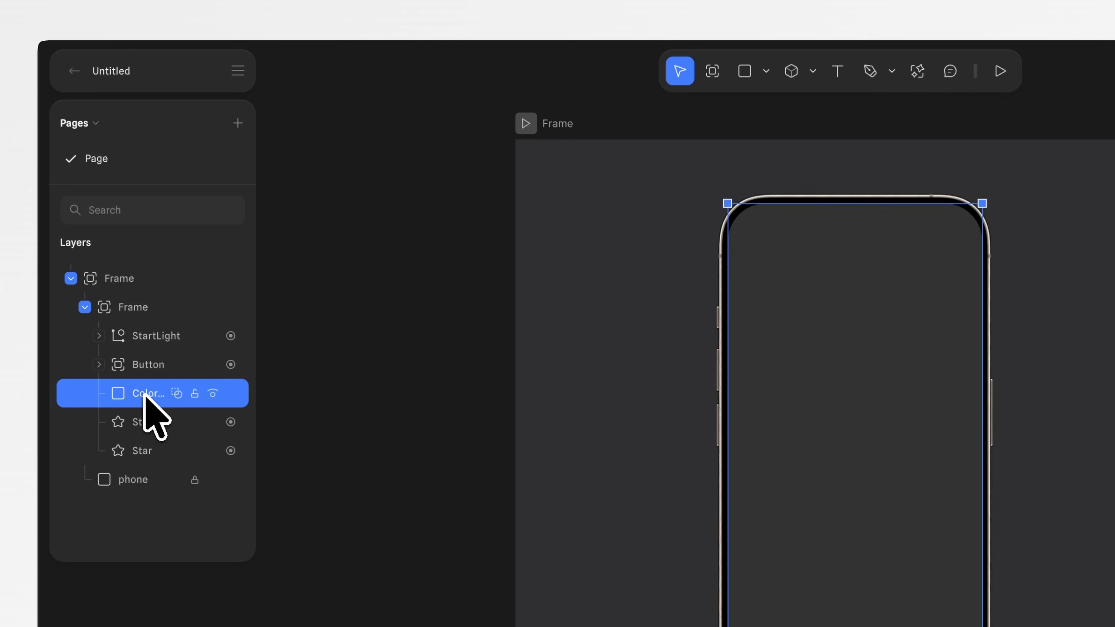
# - Remove ColorEdge's fill and give it a Gradient stroke of type Polar
pyautogui.click(1051, 448)
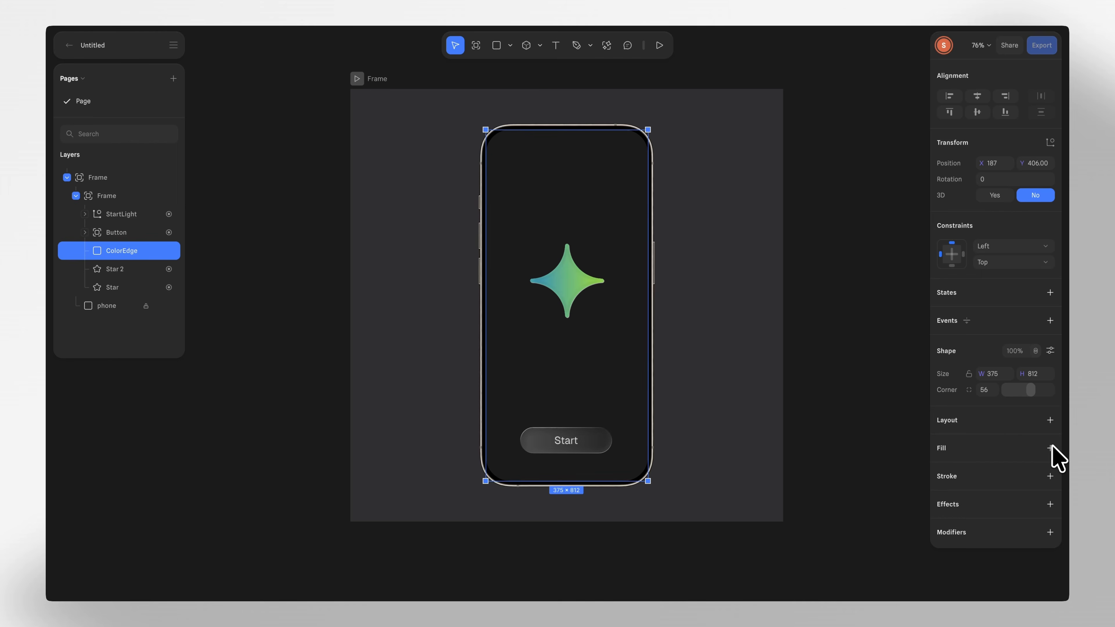
pyautogui.click(1050, 476)
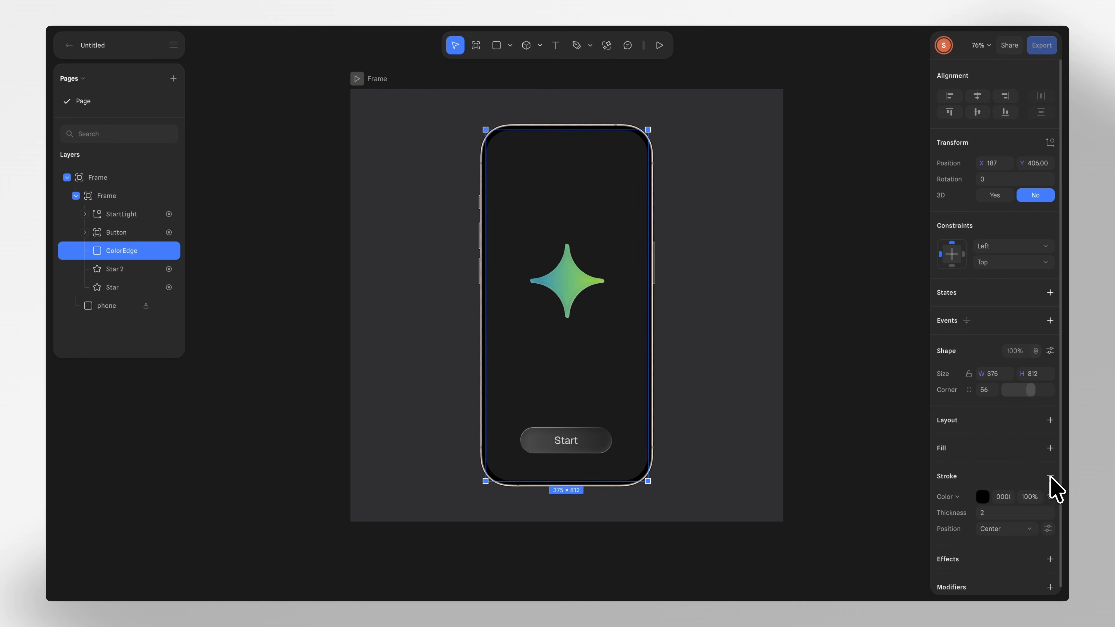
pyautogui.click(957, 493)
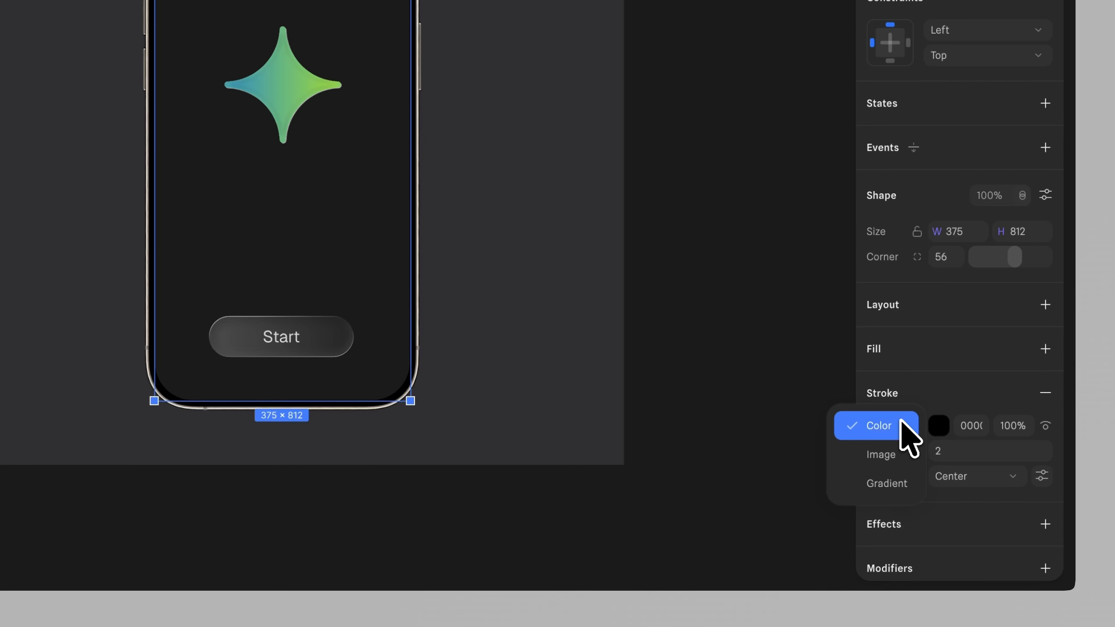
pyautogui.click(891, 479)
pyautogui.click(939, 426)
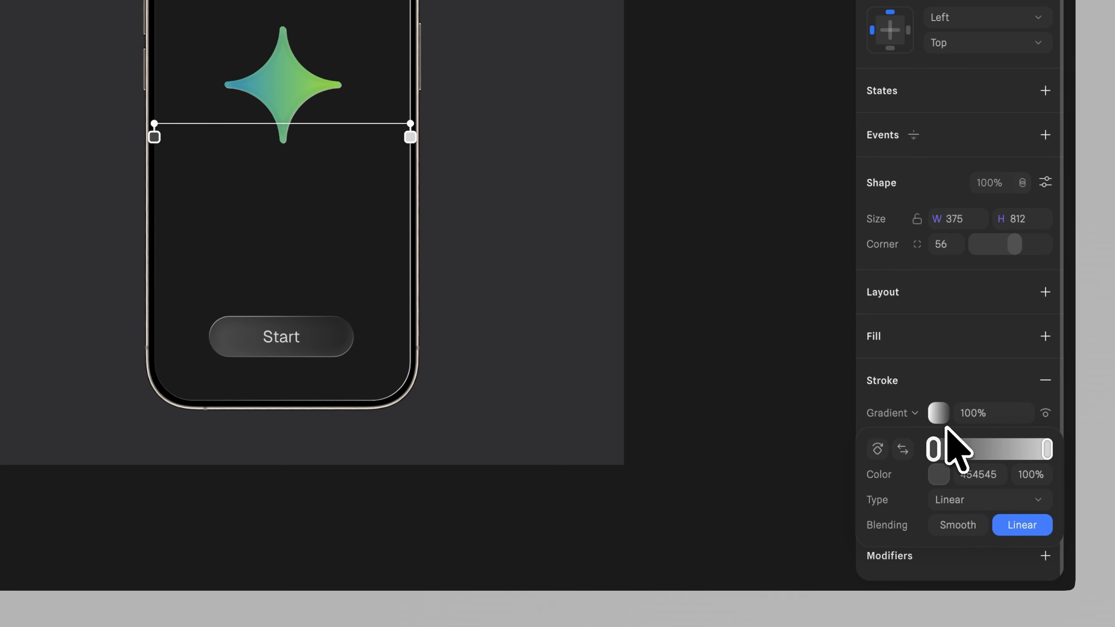
pyautogui.click(979, 498)
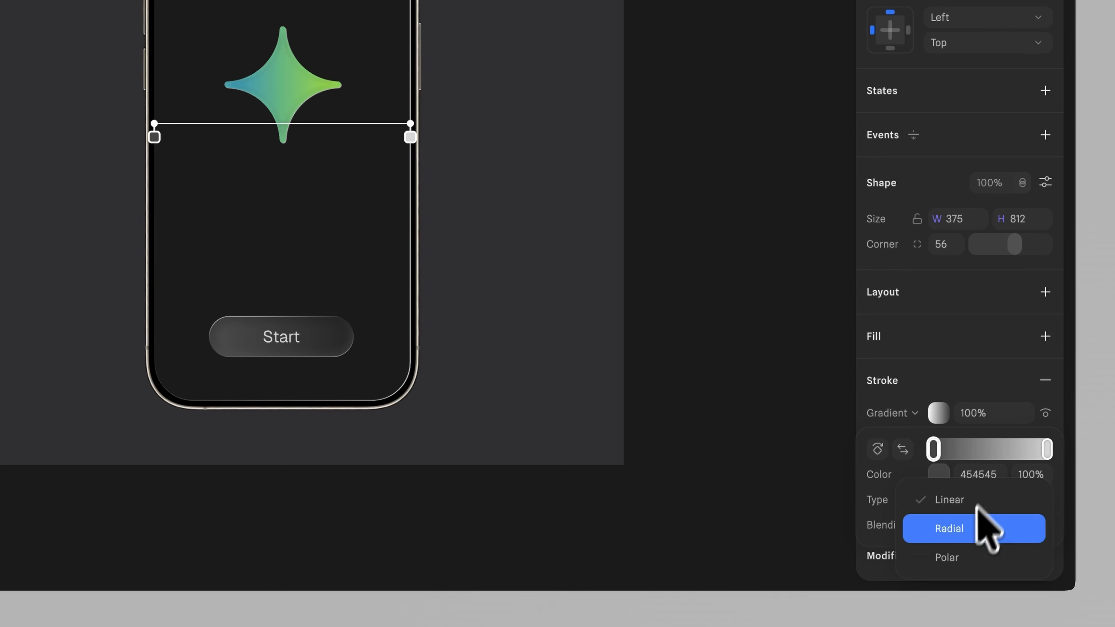
pyautogui.click(962, 559)
# - Place the stroke gradient's handles below the star and at the phone's lower-left corner, with orange and AF59FF as end colors
pyautogui.moveTo(410, 130); pyautogui.dragTo(150, 412)
pyautogui.moveTo(550, 317); pyautogui.dragTo(549, 365)
pyautogui.press('super+v')
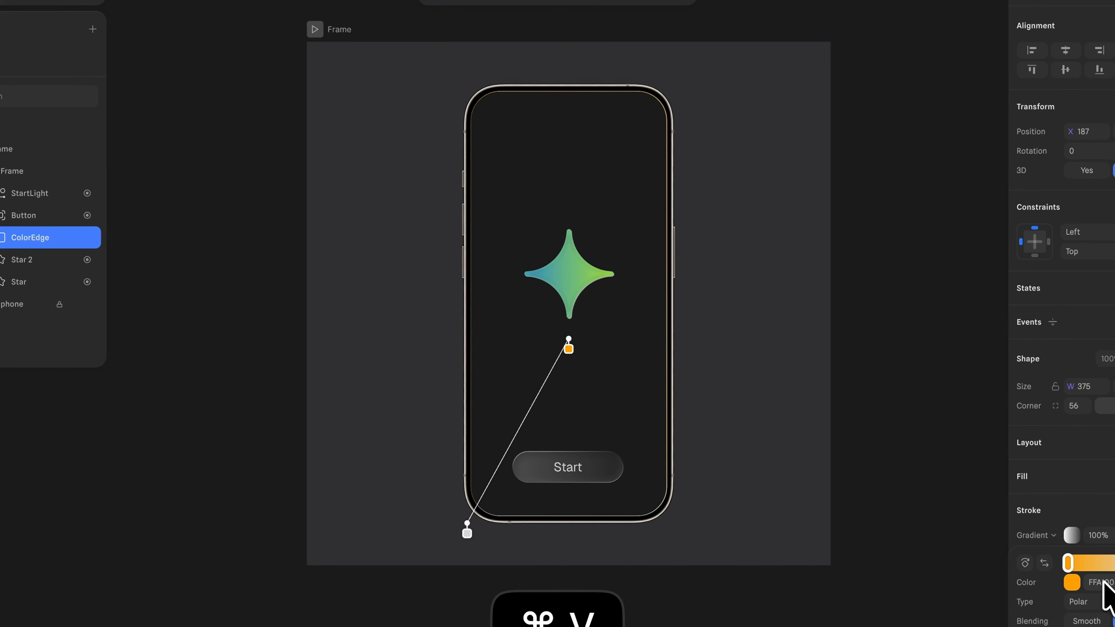
pyautogui.write('AF59FF')
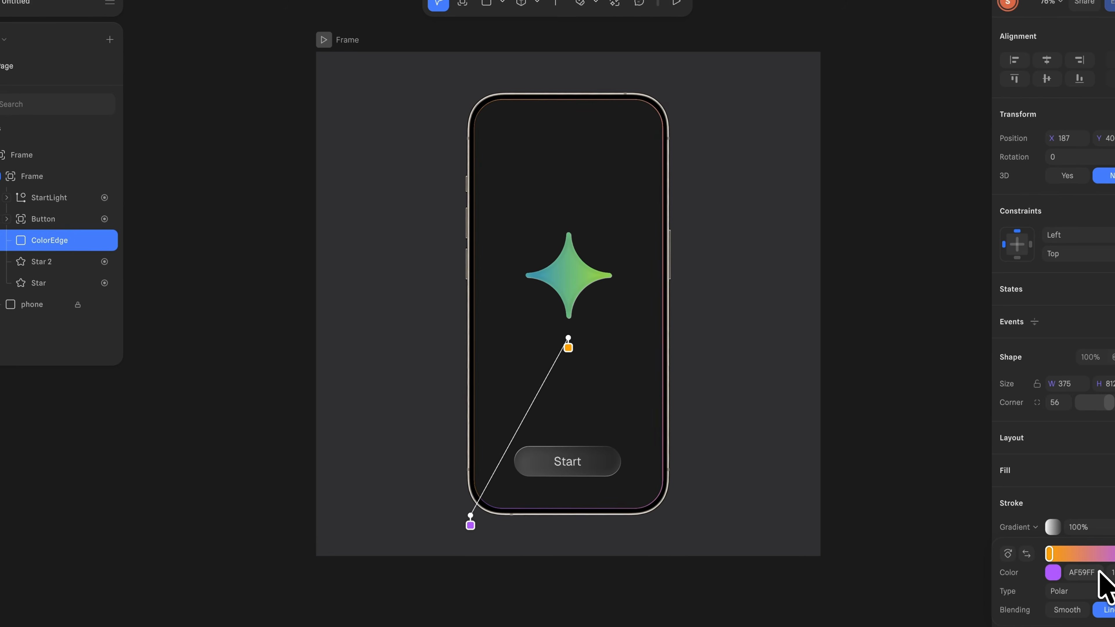
# - Add blue 1900FF, red and purple stops to the stroke gradient after the orange stop
pyautogui.click(1064, 553)
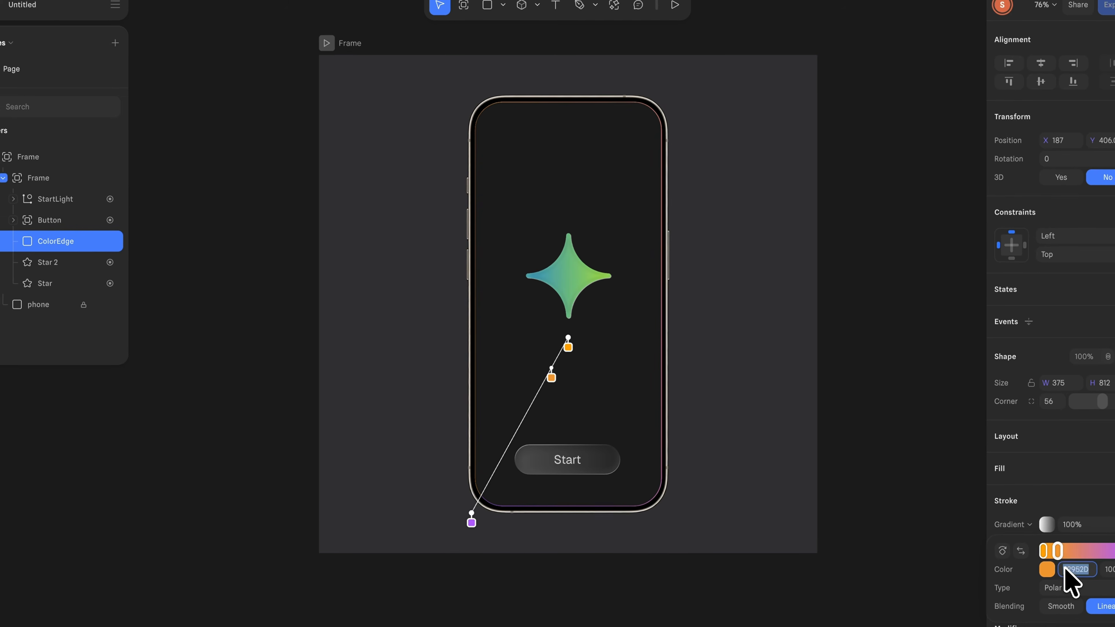
pyautogui.press('super+v')
pyautogui.click(1080, 553)
pyautogui.press('super+v')
pyautogui.click(1068, 544)
pyautogui.click(1055, 560)
pyautogui.press('super+v')
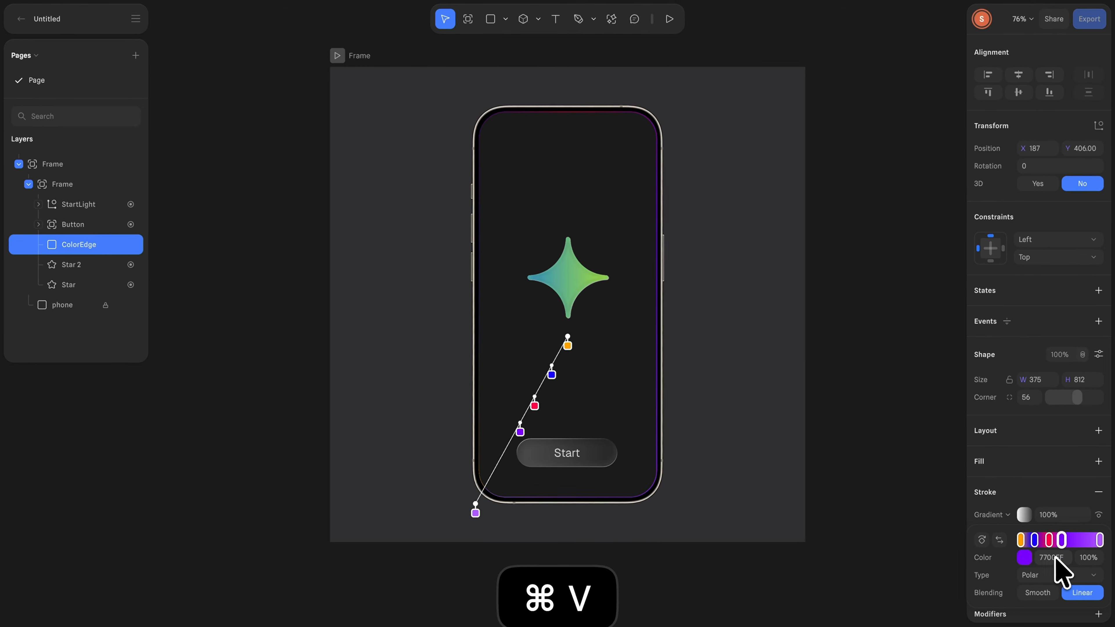
# - Add blue, pink and FFA55B stops to the stroke gradient before the AF59FF end stop
pyautogui.click(1078, 544)
pyautogui.click(1056, 561)
pyautogui.press('super+v')
pyautogui.click(1089, 544)
pyautogui.click(1058, 562)
pyautogui.press('super+v')
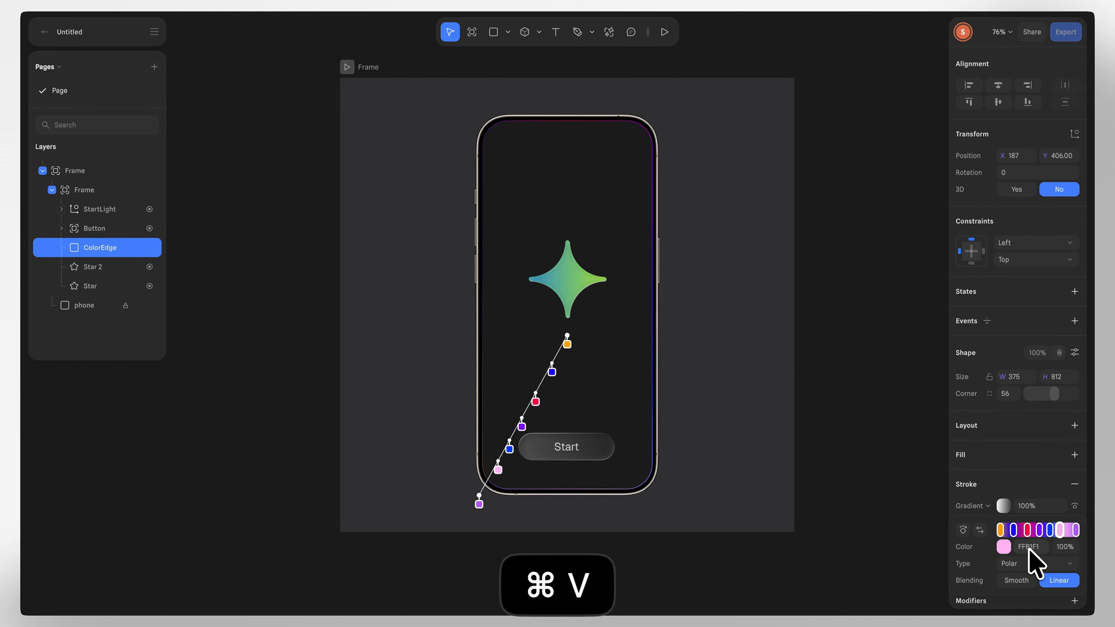
pyautogui.click(1071, 532)
pyautogui.click(1038, 551)
pyautogui.write('FFA55B')
# - Space the intermediate color stops evenly along the stroke gradient and finish editing it
pyautogui.moveTo(552, 369); pyautogui.dragTo(546, 385)
pyautogui.moveTo(524, 425); pyautogui.dragTo(530, 414)
pyautogui.moveTo(513, 446); pyautogui.dragTo(518, 436)
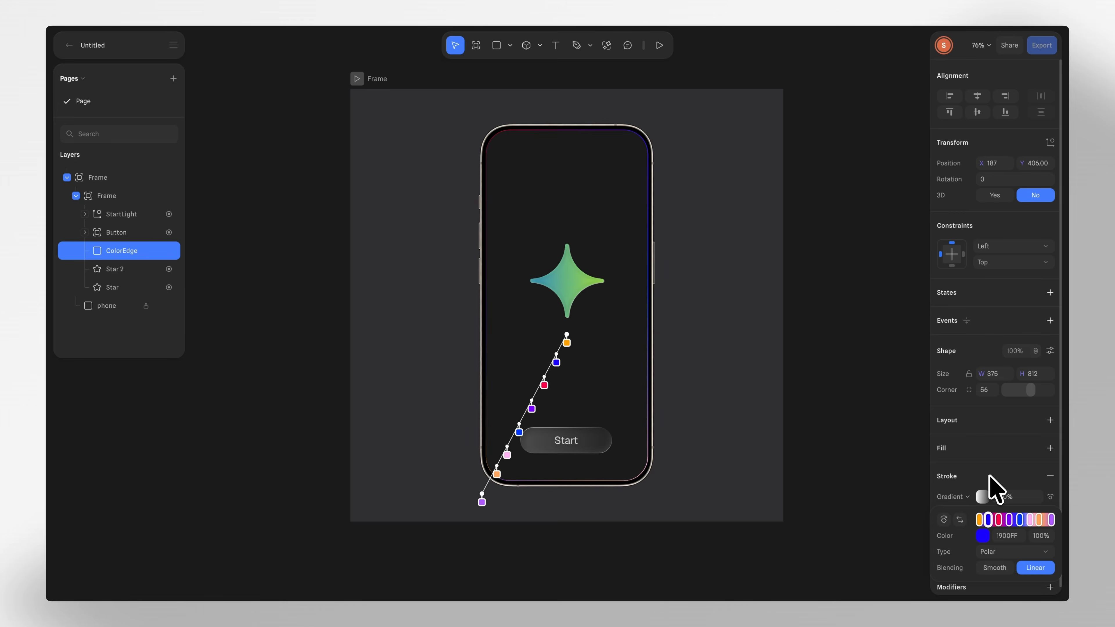
pyautogui.press('Escape')
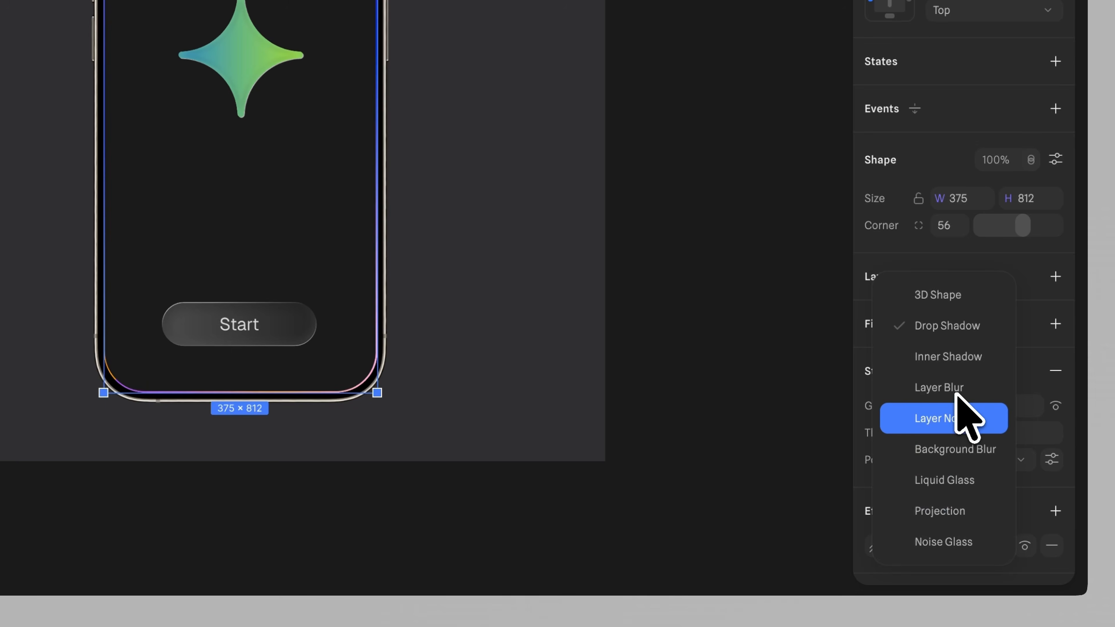
# - Set ColorEdge's effect to a uniform Layer Blur with a blur of 8
pyautogui.click(957, 415)
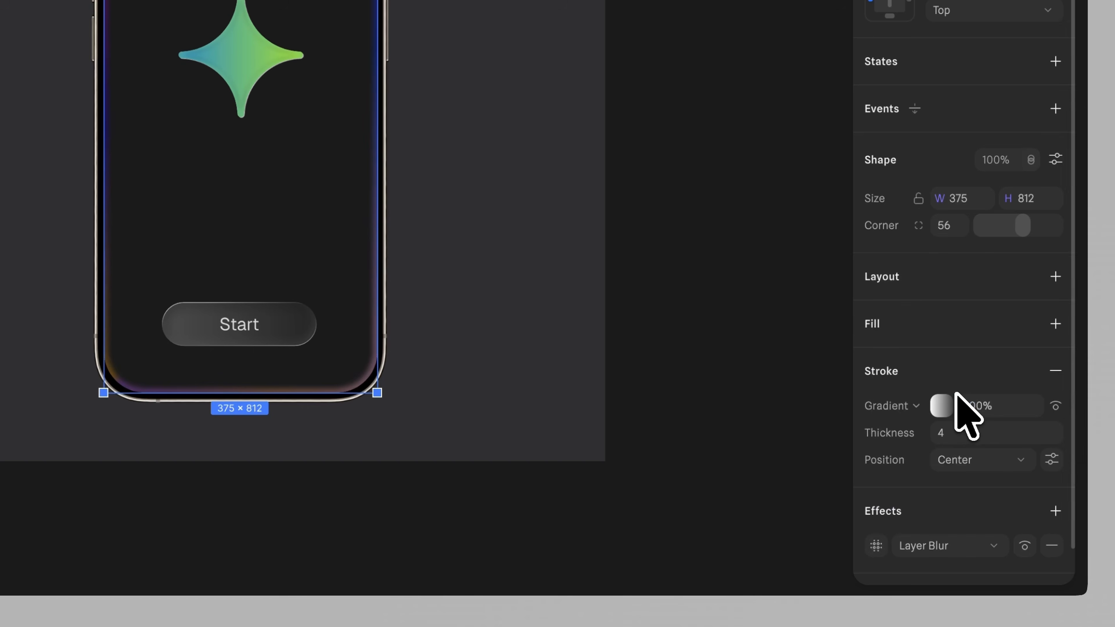
pyautogui.click(876, 546)
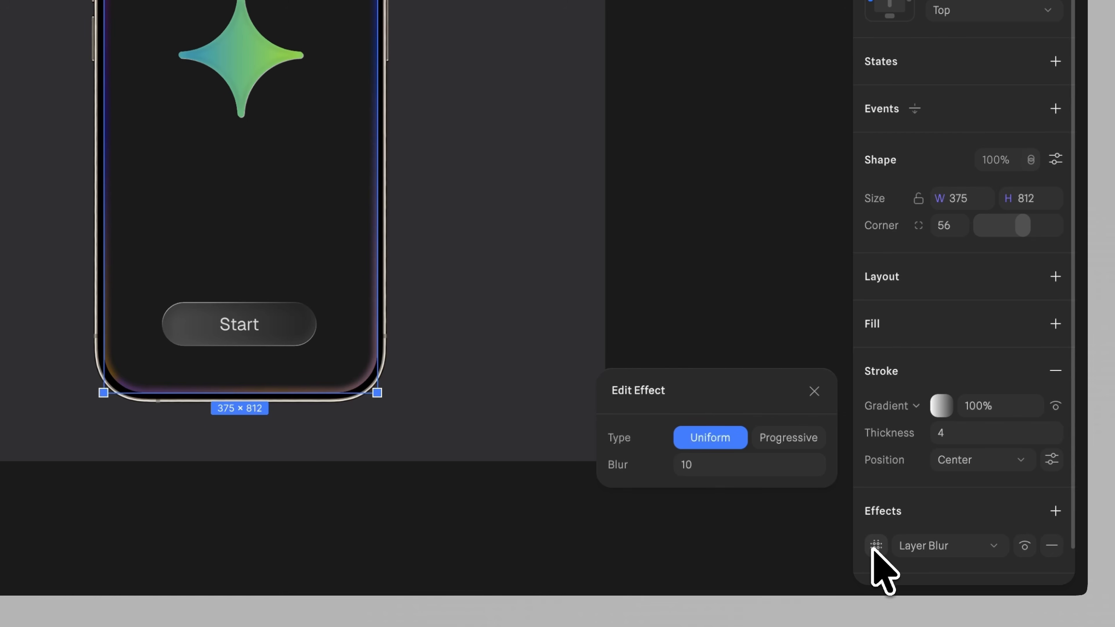
pyautogui.click(705, 466)
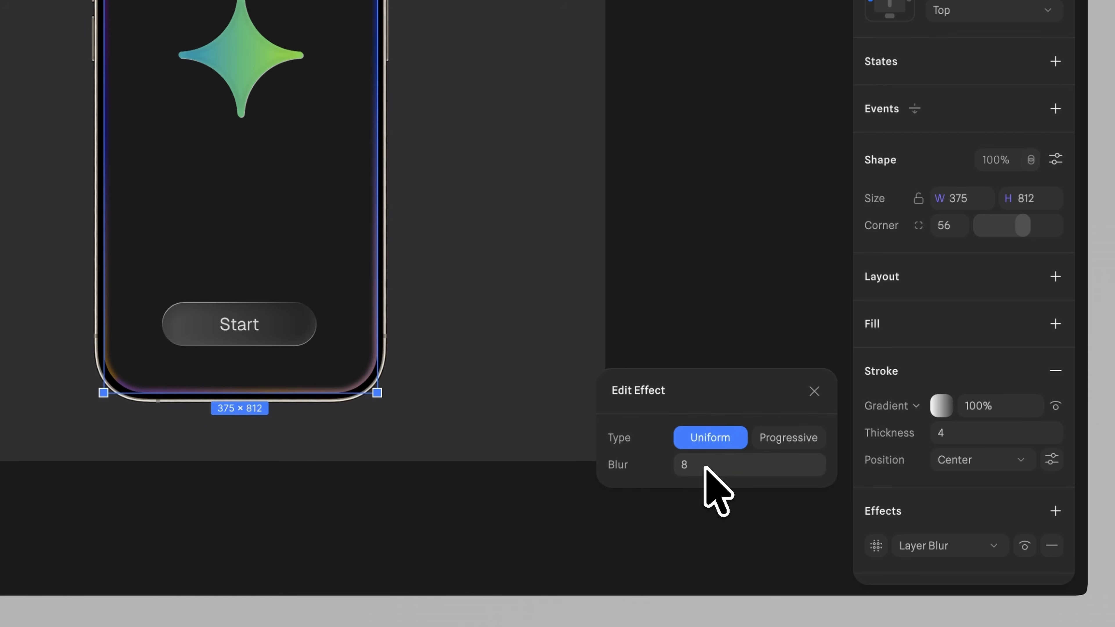
# - Rename the group between Button and Star 2 as LightGroup
pyautogui.doubleClick(138, 409)
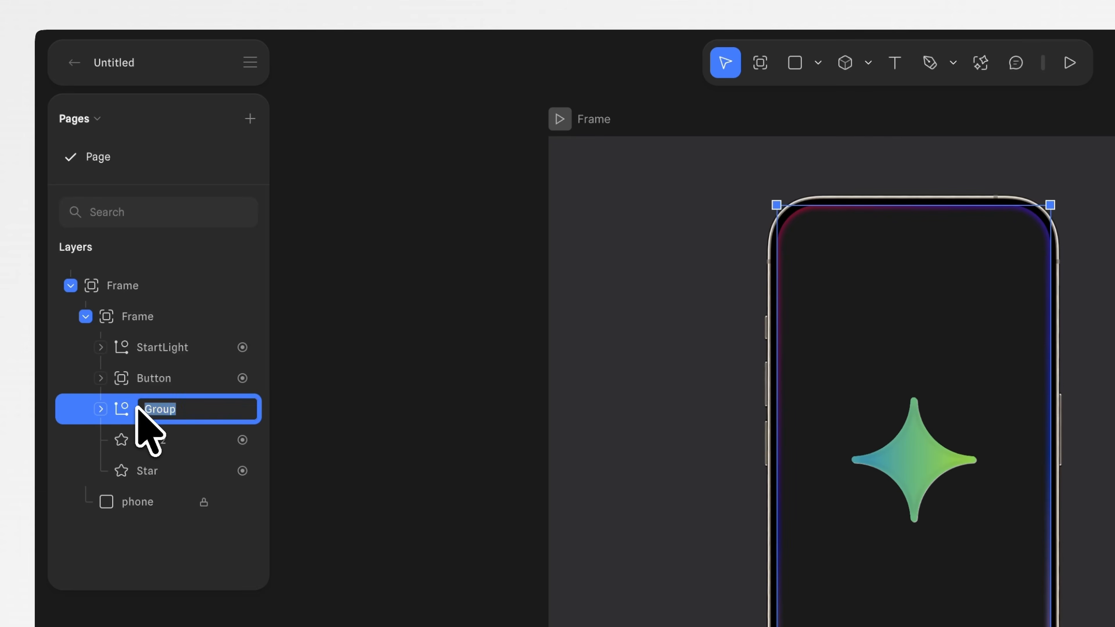
pyautogui.press('BackSpace')
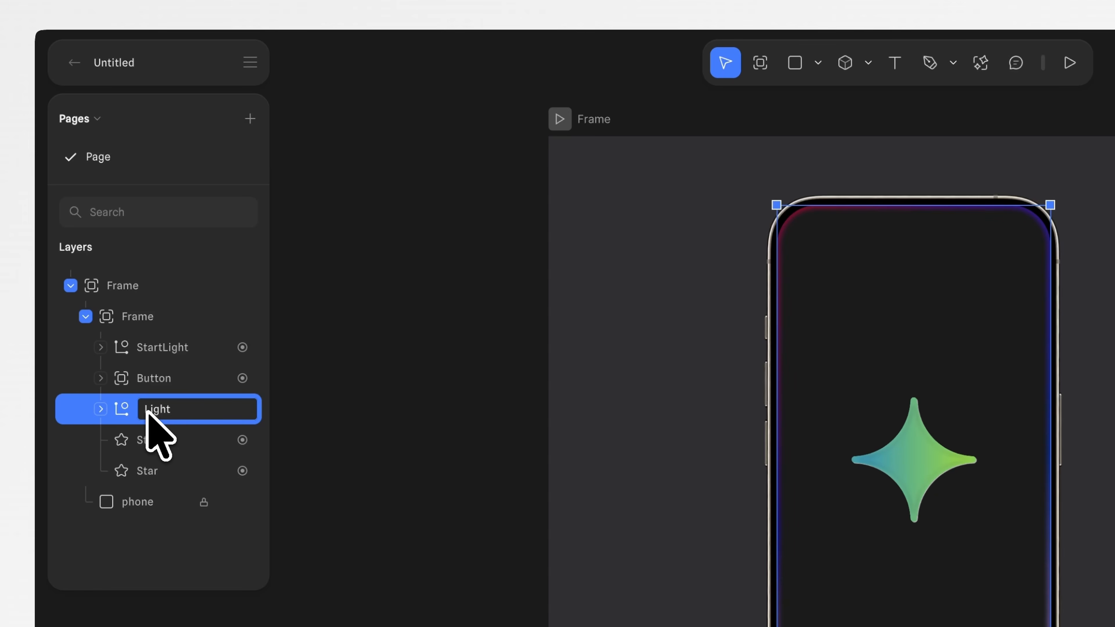
pyautogui.write('LightGroup')
pyautogui.press('Return')
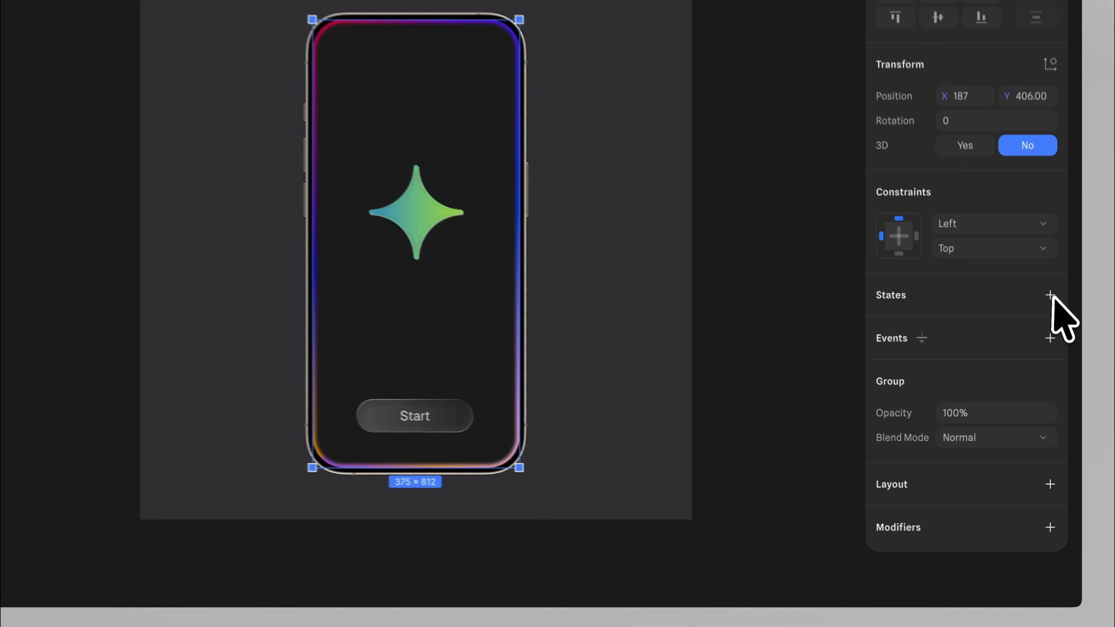
# - Add a State to LightGroup and set the group's Base State opacity to 0
pyautogui.click(1049, 353)
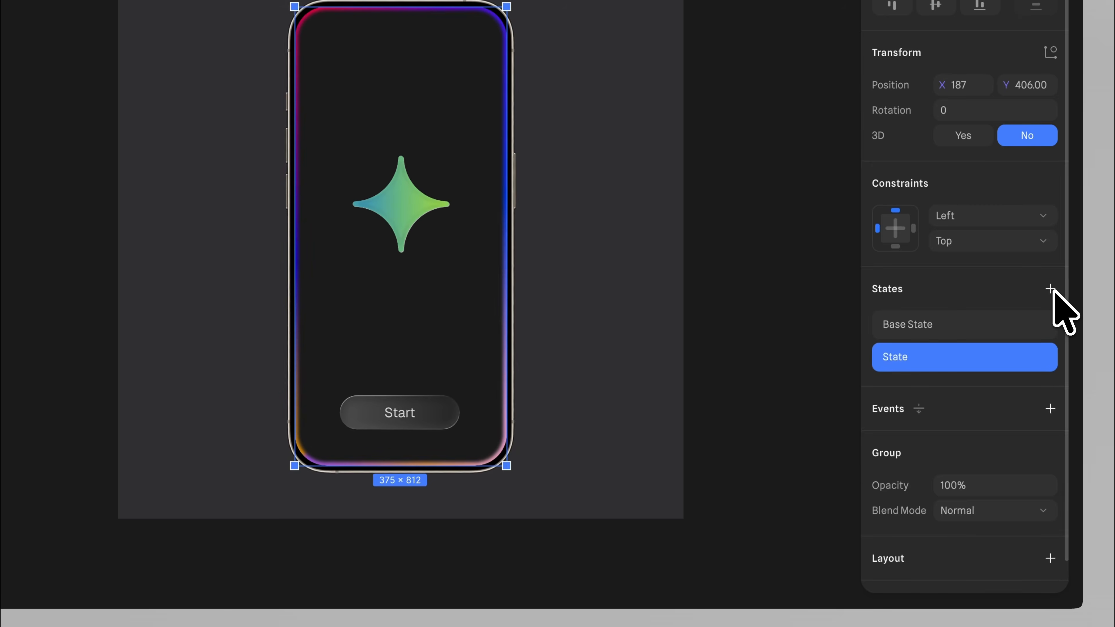
pyautogui.click(988, 329)
pyautogui.click(977, 485)
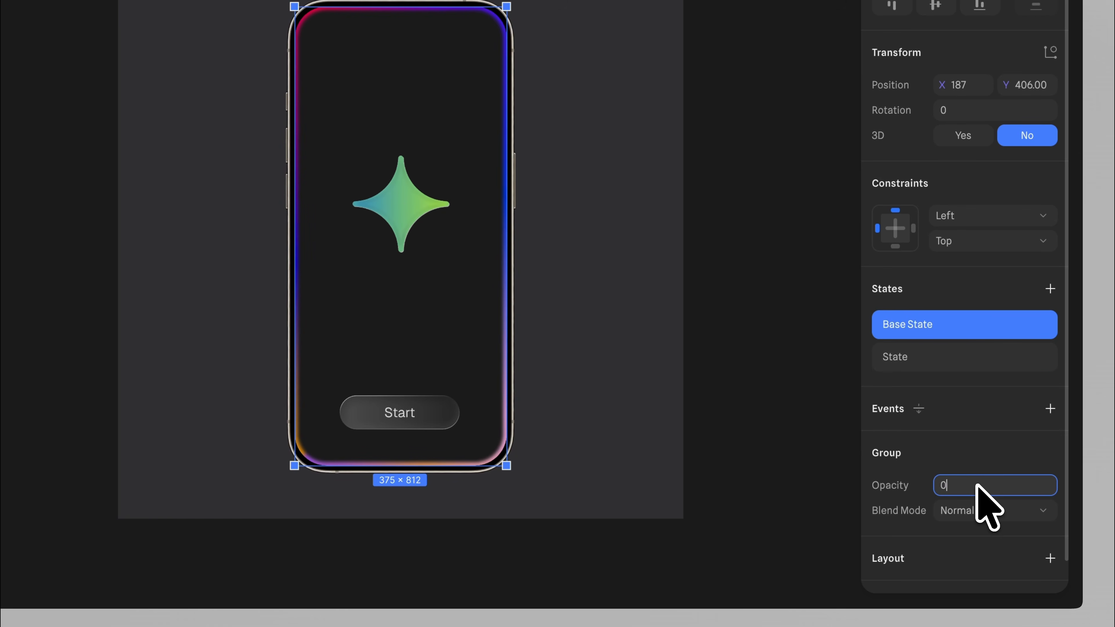
pyautogui.press('Return')
# - Set LightGroup's opacity to 100 in the added State
pyautogui.click(951, 358)
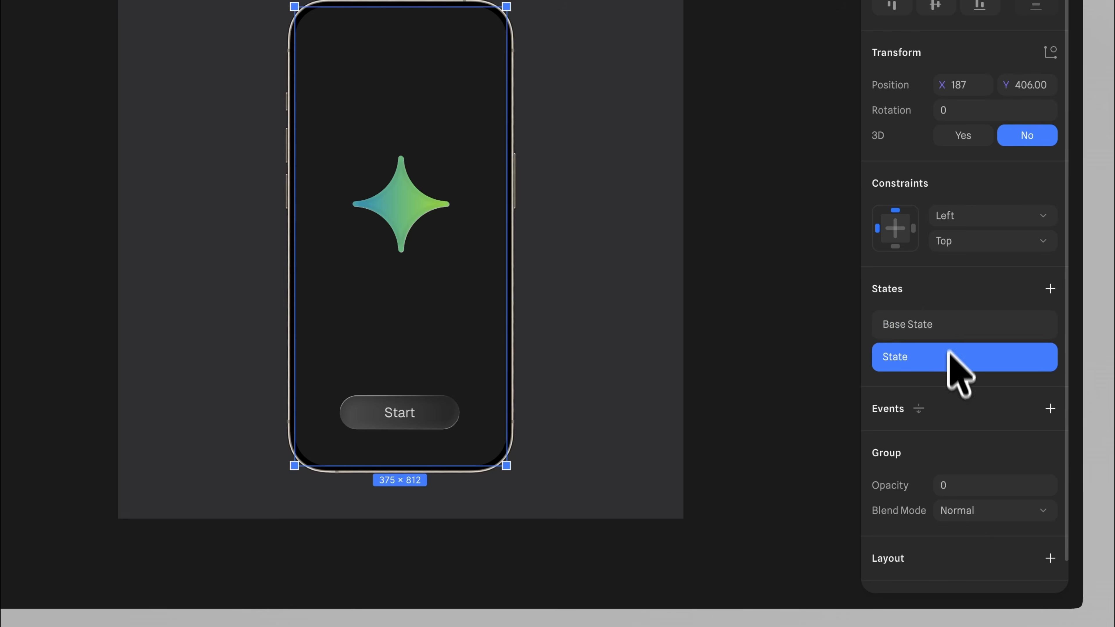
pyautogui.click(973, 487)
pyautogui.write('100')
pyautogui.press('Return')
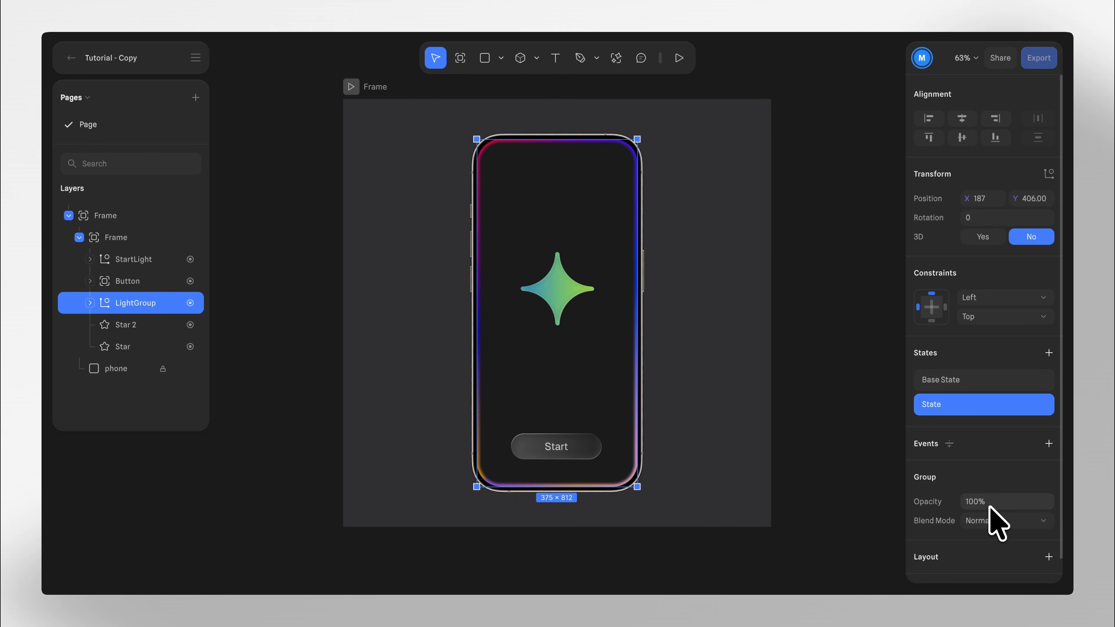
# - Switch LightGroup repeatedly between Base State and State to compare the edge glow
pyautogui.click(957, 363)
pyautogui.click(972, 409)
pyautogui.click(973, 379)
pyautogui.click(972, 409)
pyautogui.click(973, 381)
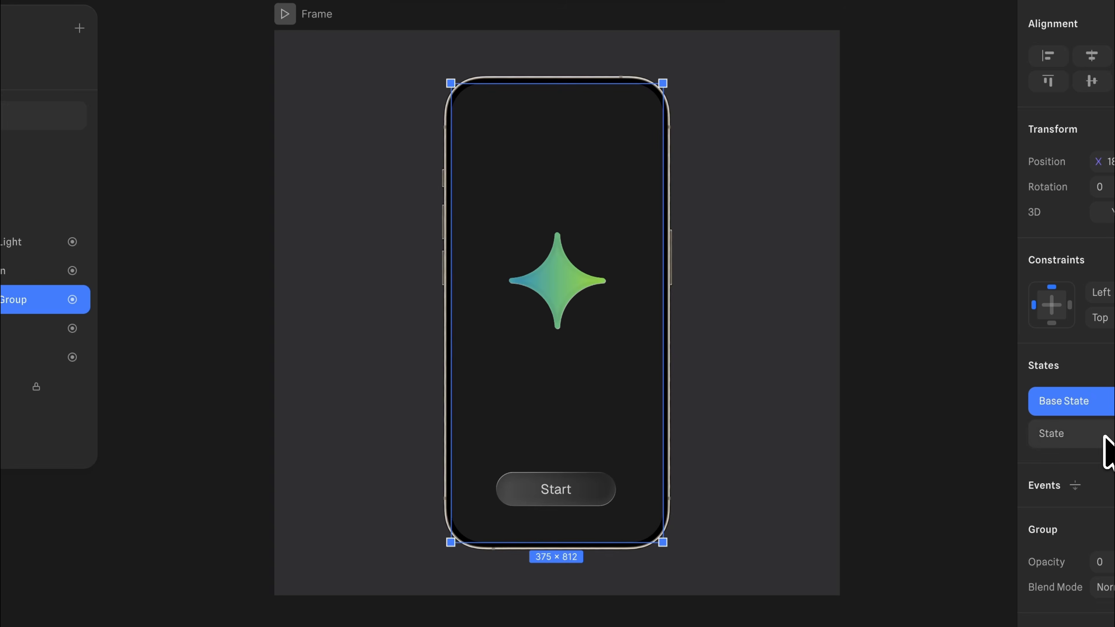
pyautogui.click(1104, 435)
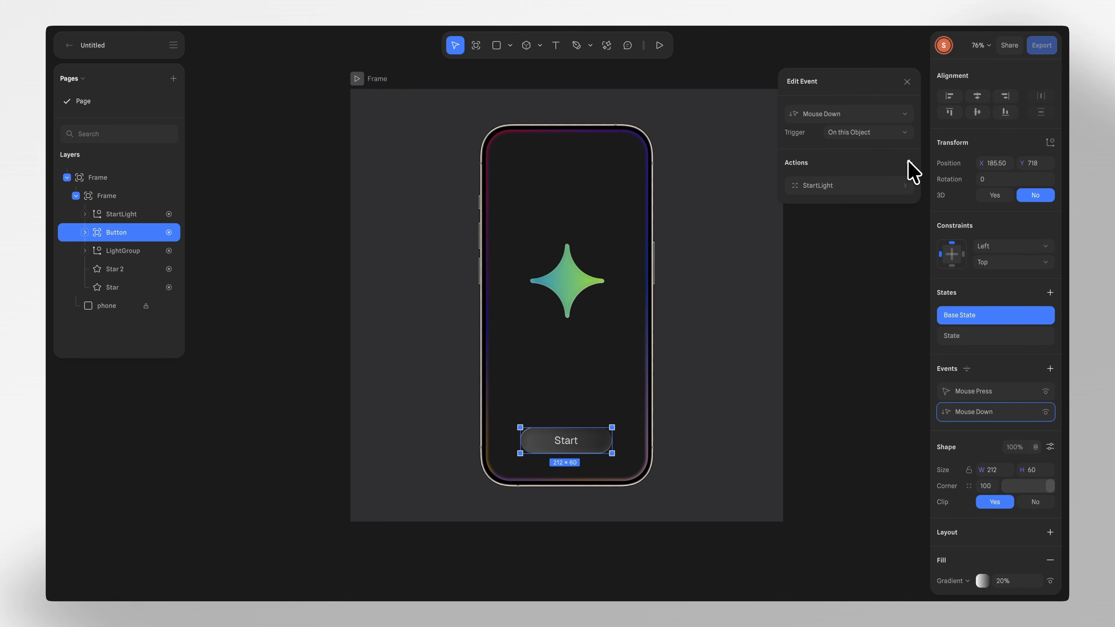
# - Add a second Transition action to the Button's Mouse Down event and target LightGroup
pyautogui.click(908, 162)
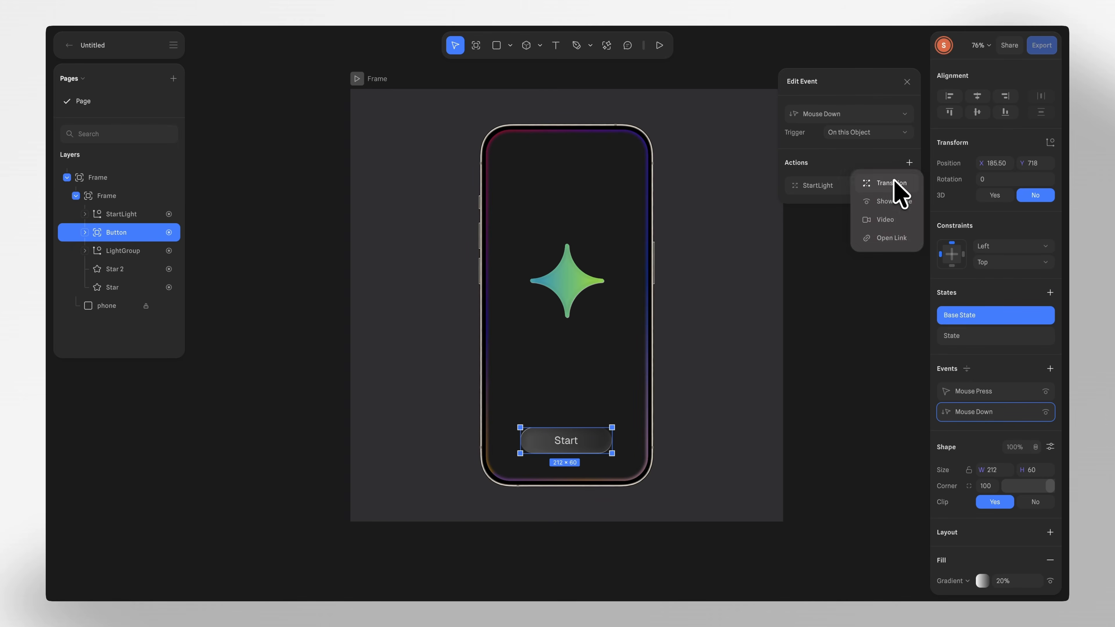
pyautogui.click(894, 180)
pyautogui.click(874, 204)
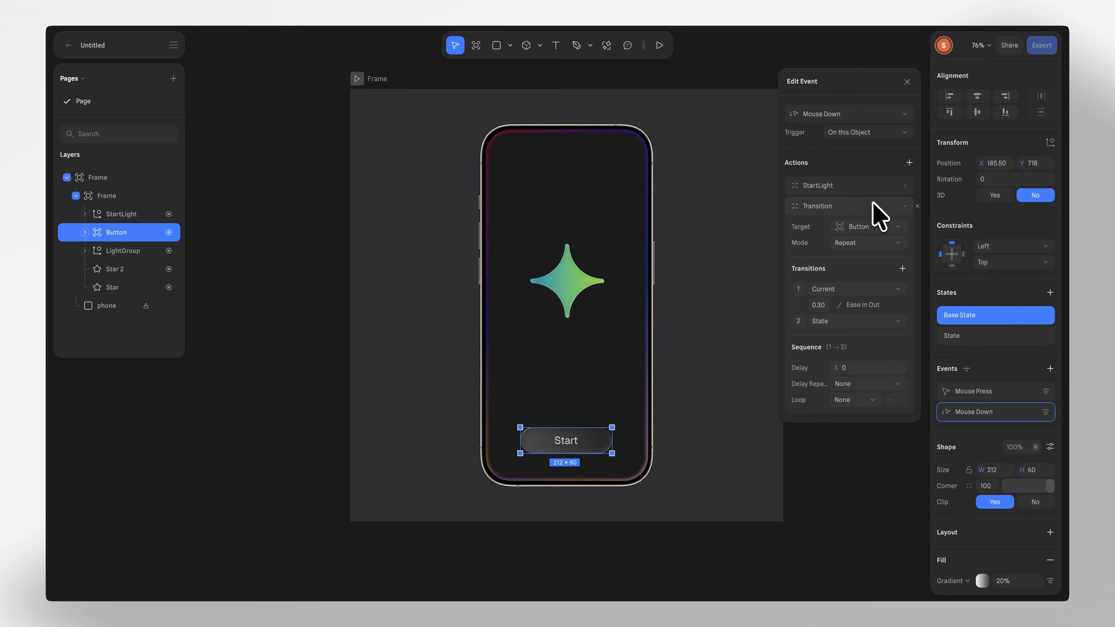
pyautogui.click(885, 229)
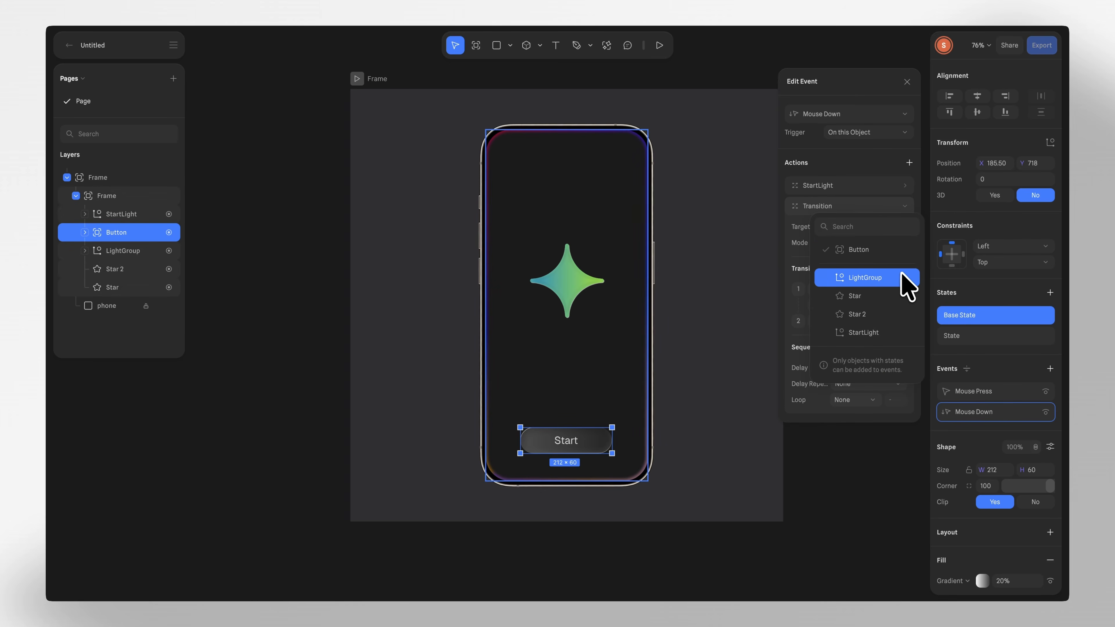
pyautogui.click(907, 286)
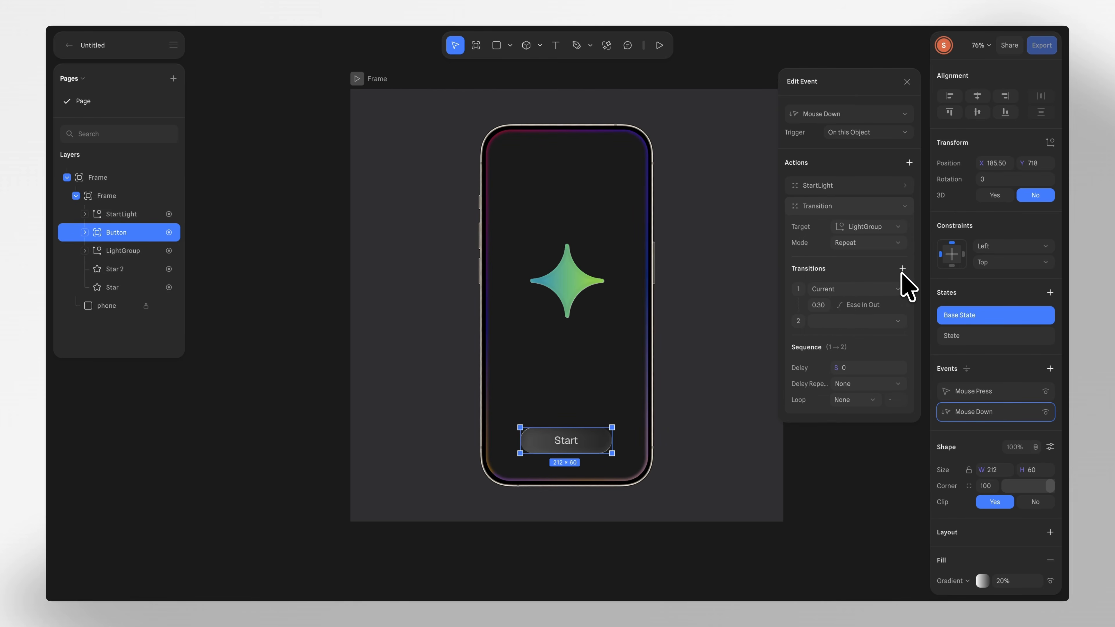
# - Set the first two stages of LightGroup's transition to Base State with a duration of 0.20 between them
pyautogui.click(837, 291)
pyautogui.click(846, 317)
pyautogui.click(842, 318)
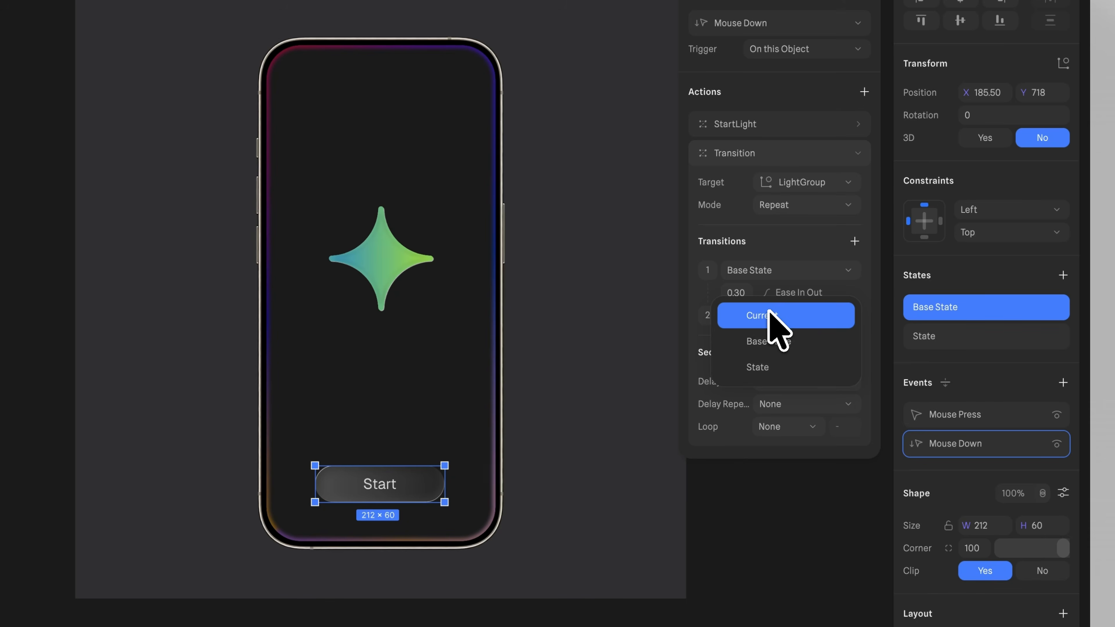
pyautogui.click(776, 339)
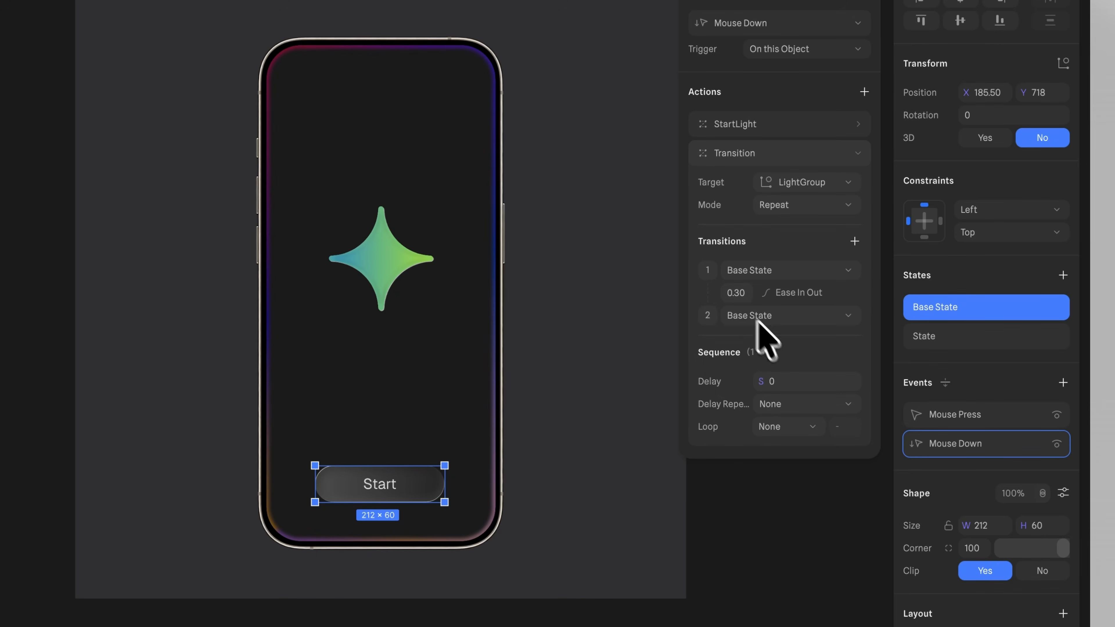
# - Extend LightGroup's transition with two State stages, using a duration of 1 before the first and 1.50 between them
pyautogui.click(855, 241)
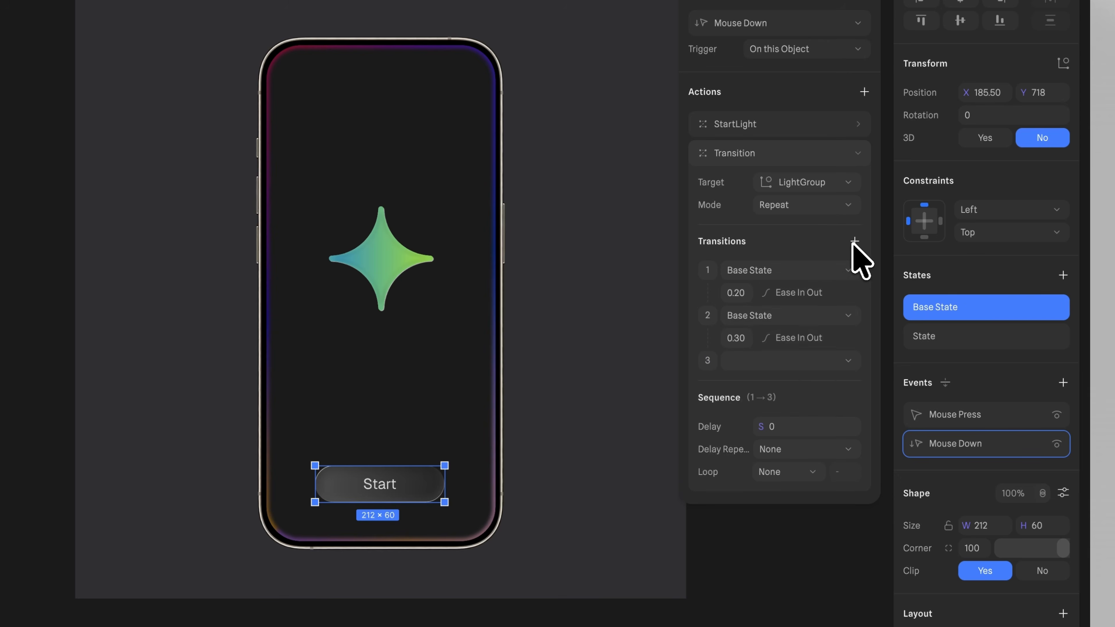
pyautogui.click(795, 361)
pyautogui.click(788, 412)
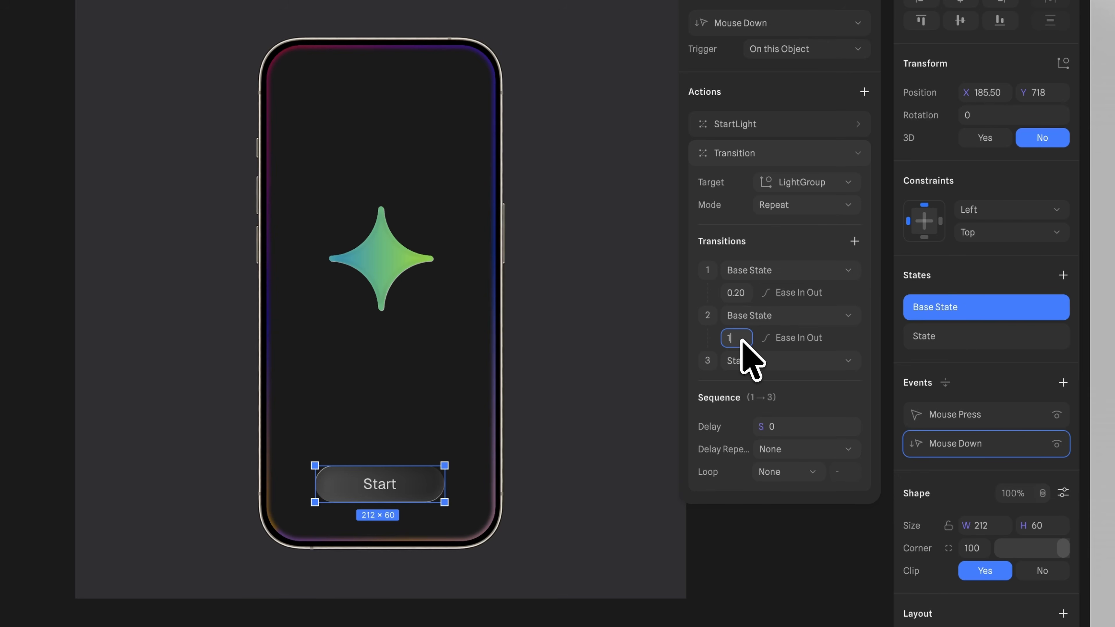
pyautogui.click(855, 241)
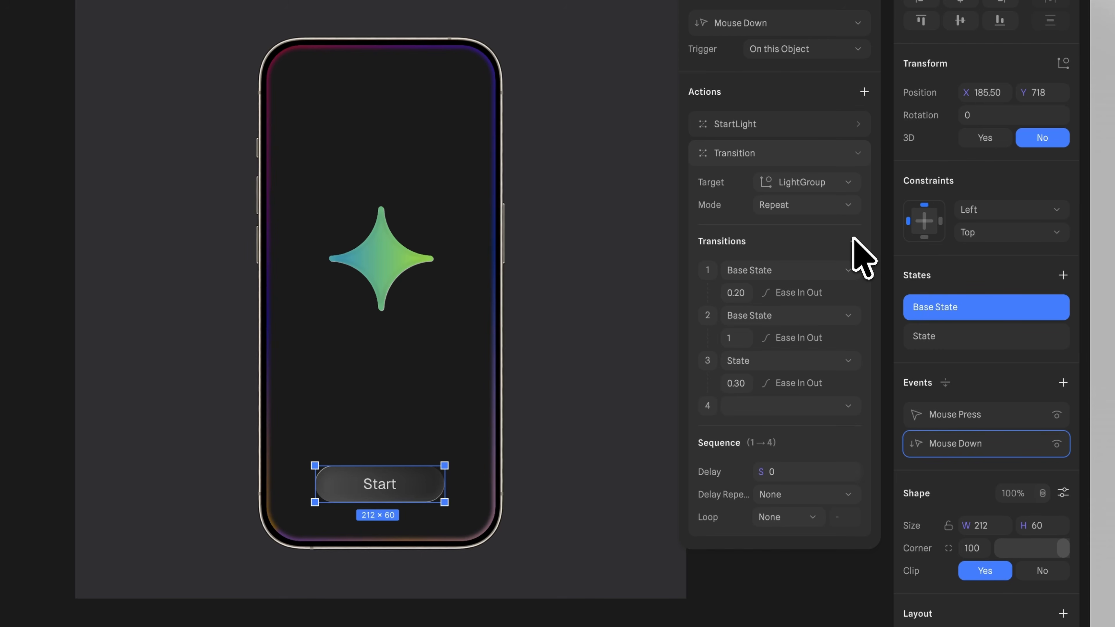
pyautogui.click(764, 407)
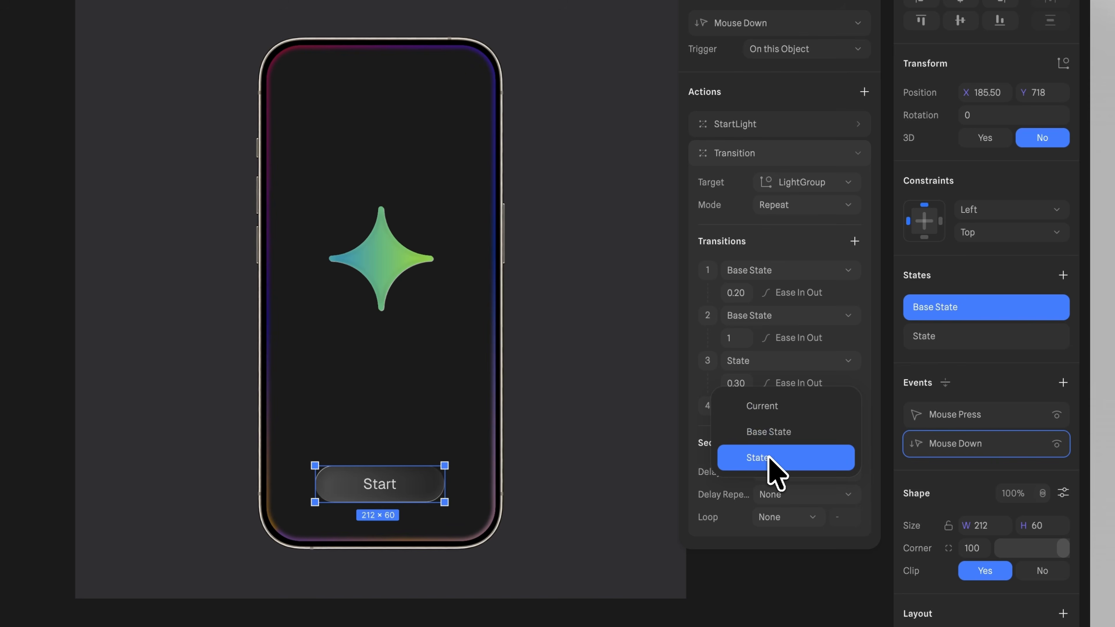
pyautogui.click(777, 460)
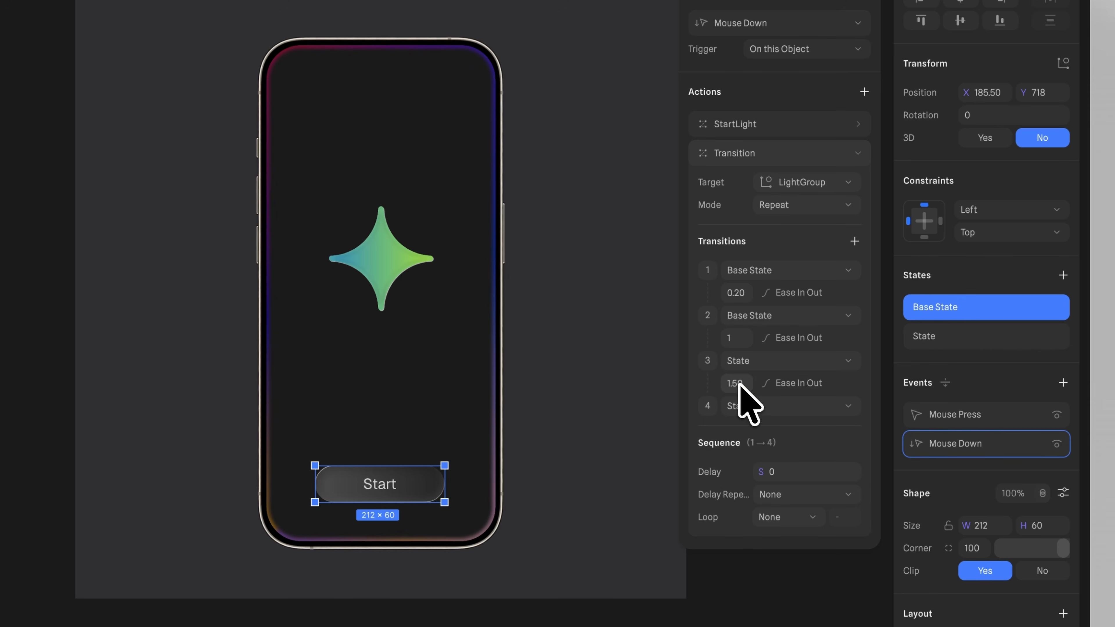
# - End LightGroup's transition with a Base State stage and test the Start button in the preview
pyautogui.click(855, 241)
pyautogui.click(764, 451)
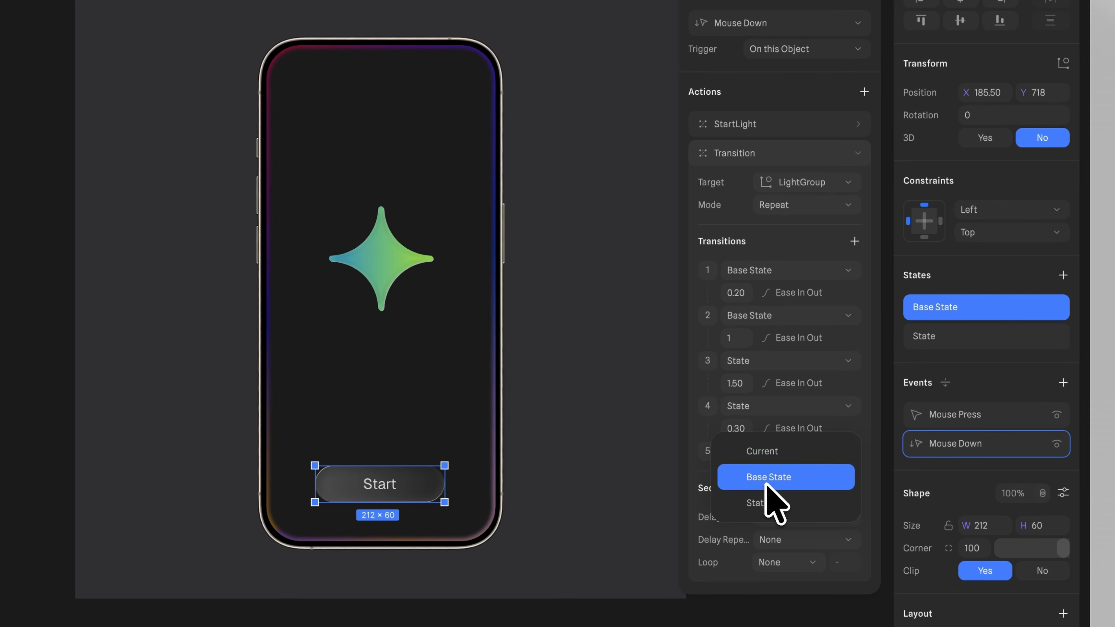
pyautogui.click(772, 478)
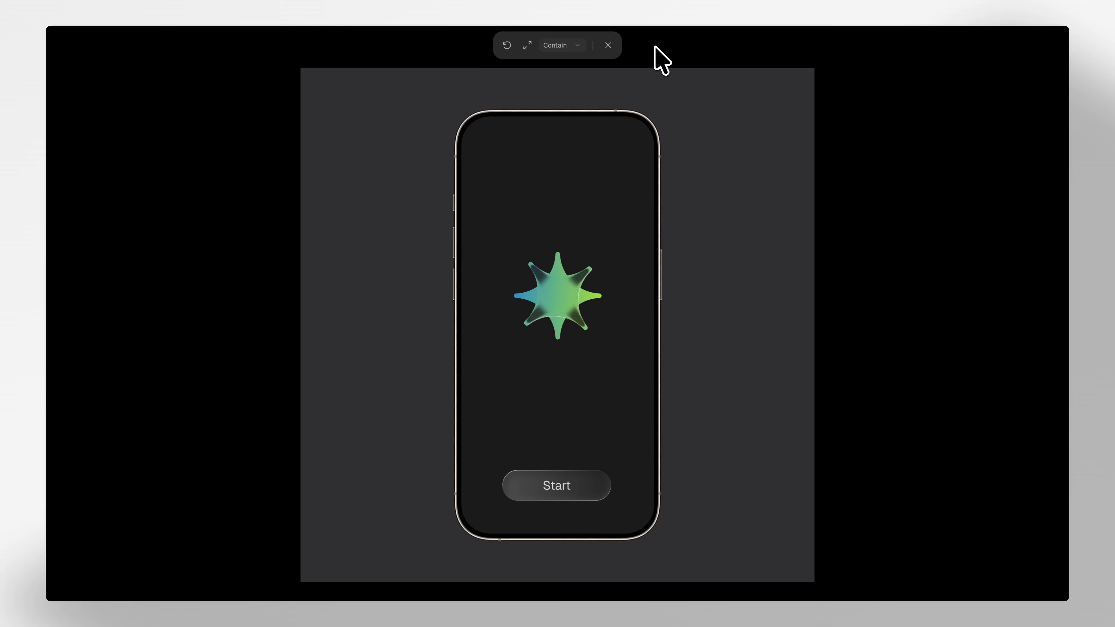
pyautogui.click(564, 486)
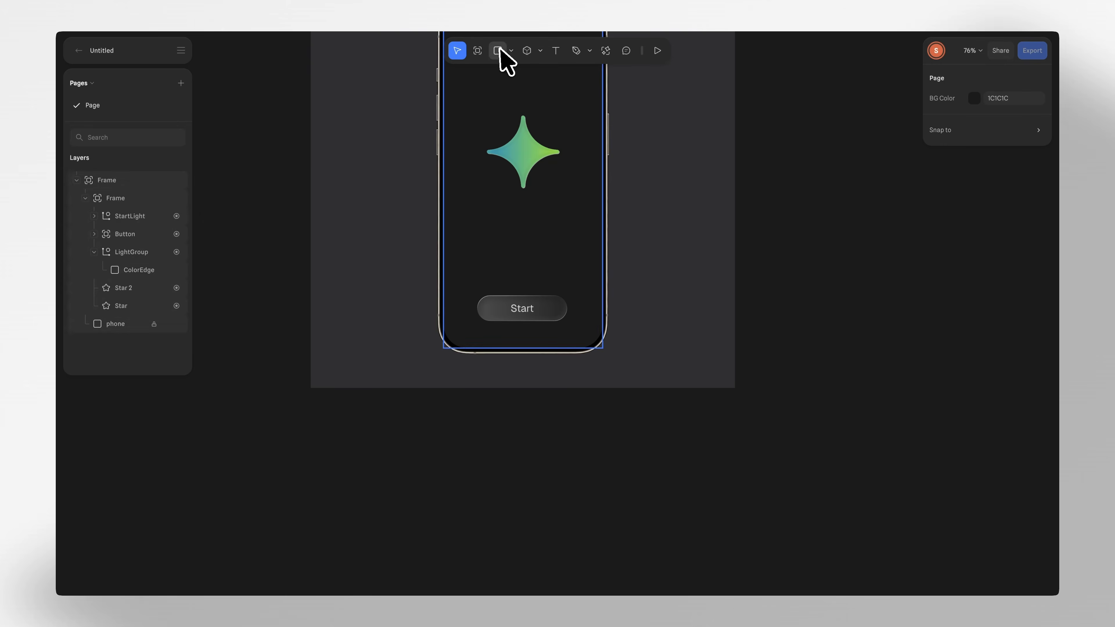
# - Draw a rectangle below the phone and set it to 486 × 362 with a corner radius of 60
pyautogui.click(498, 49)
pyautogui.moveTo(434, 372); pyautogui.dragTo(621, 489)
pyautogui.click(995, 371)
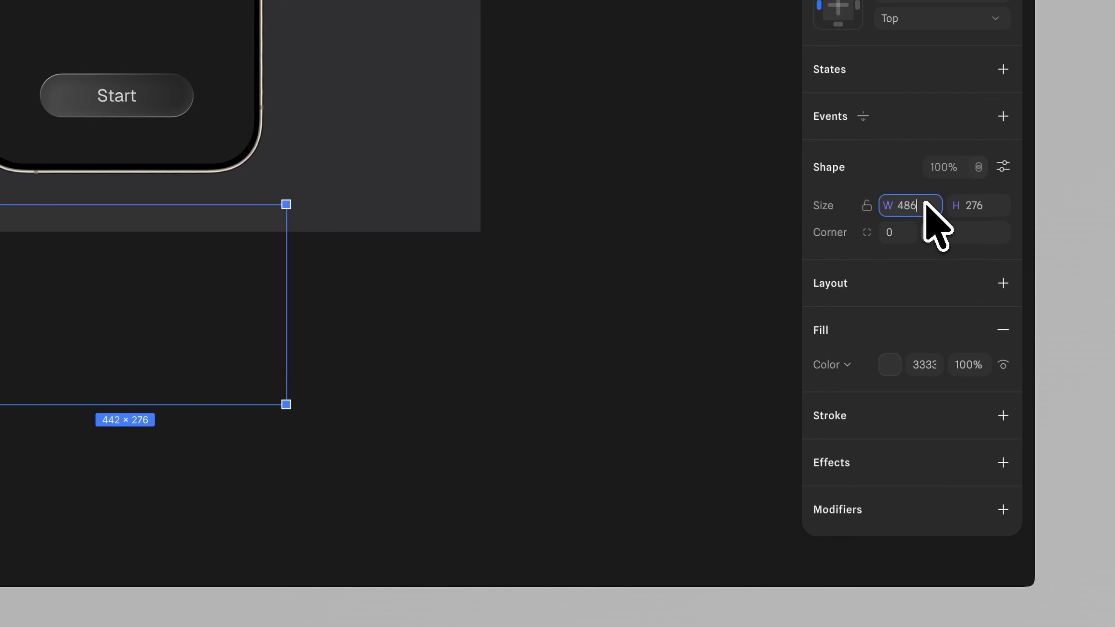
pyautogui.press('Return')
pyautogui.click(980, 205)
pyautogui.write('36')
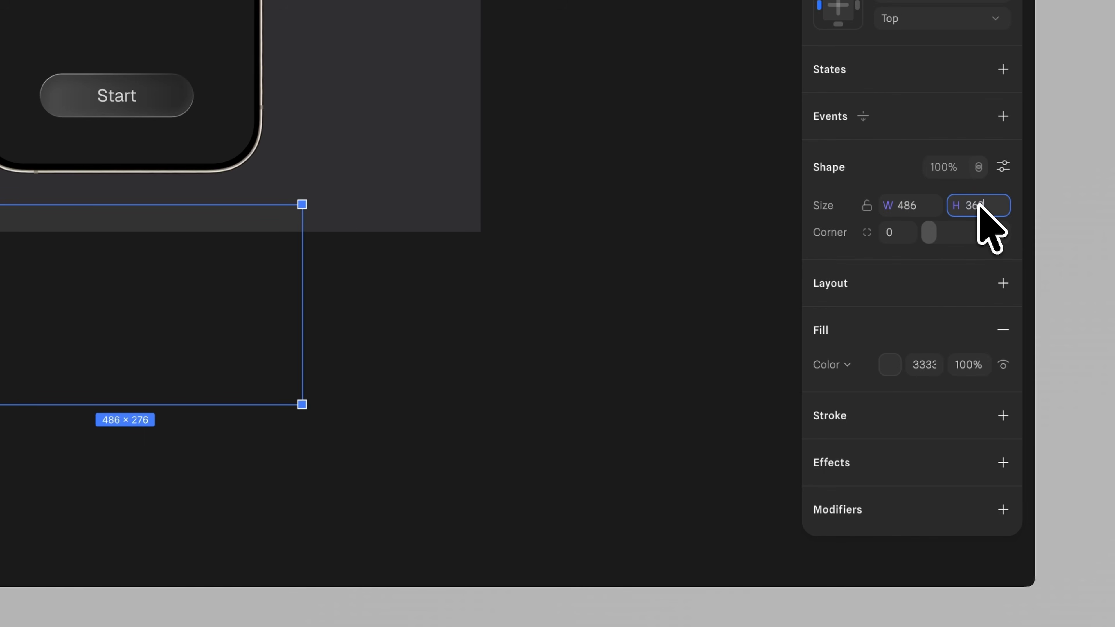
pyautogui.write('2')
pyautogui.press('Return')
pyautogui.click(898, 232)
pyautogui.write('60')
pyautogui.press('Return')
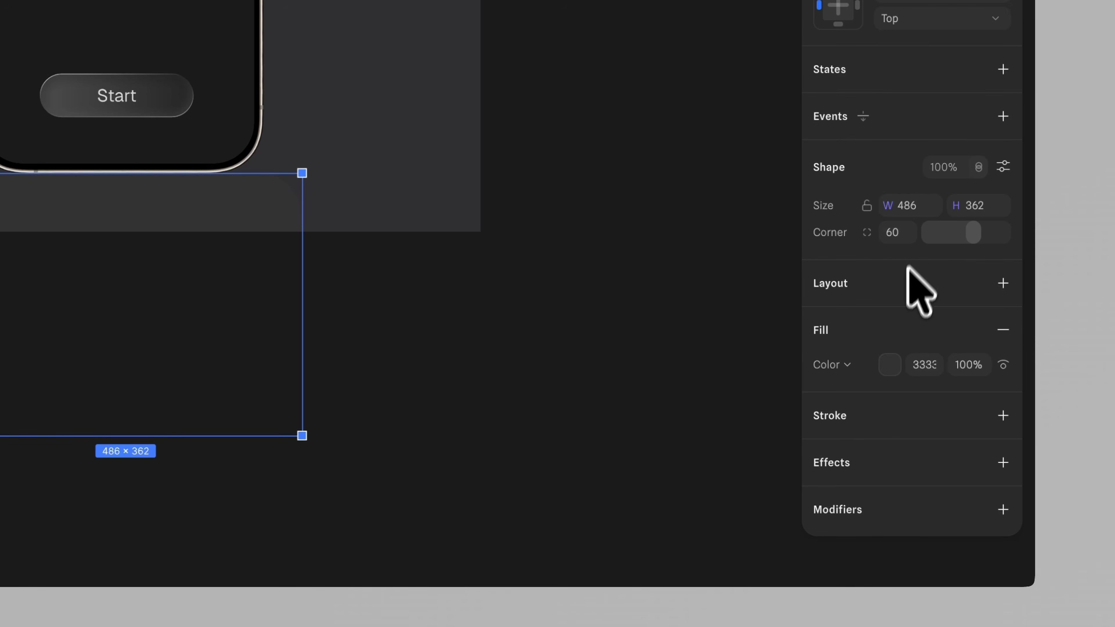
# - Give the rectangle a linear gradient fill and add two white middle stops
pyautogui.click(856, 365)
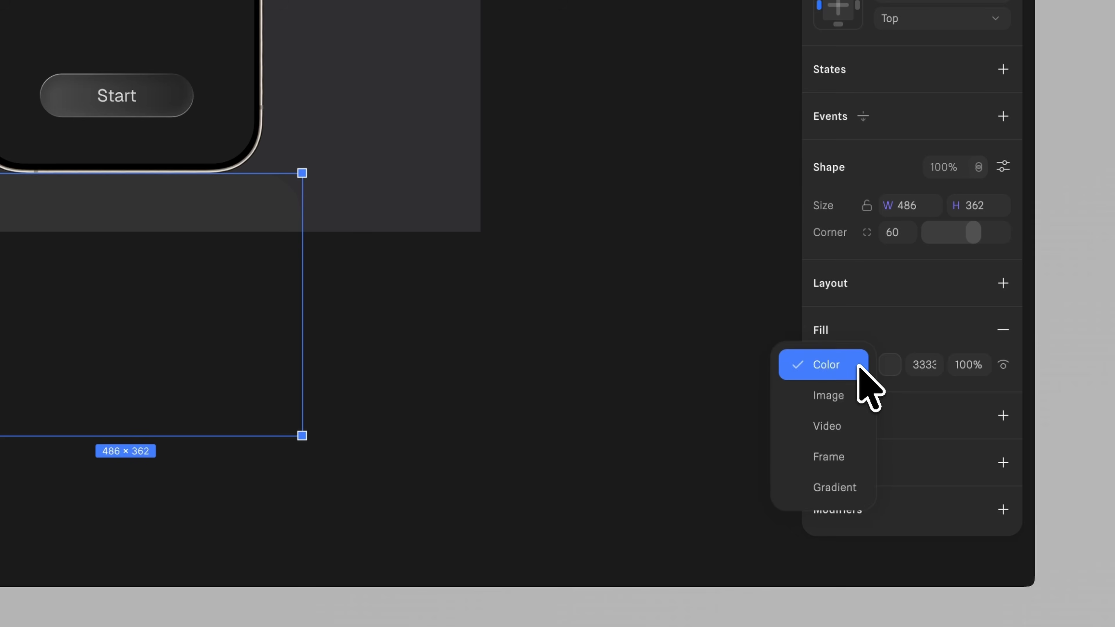
pyautogui.click(847, 486)
pyautogui.click(887, 364)
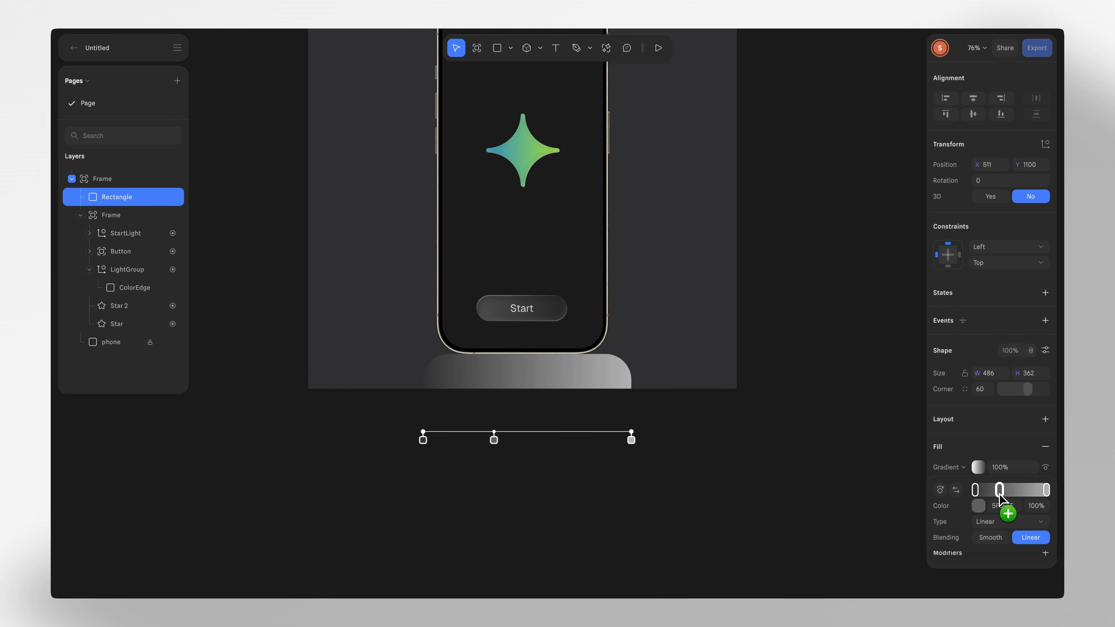
pyautogui.click(978, 506)
pyautogui.moveTo(930, 370); pyautogui.dragTo(904, 255)
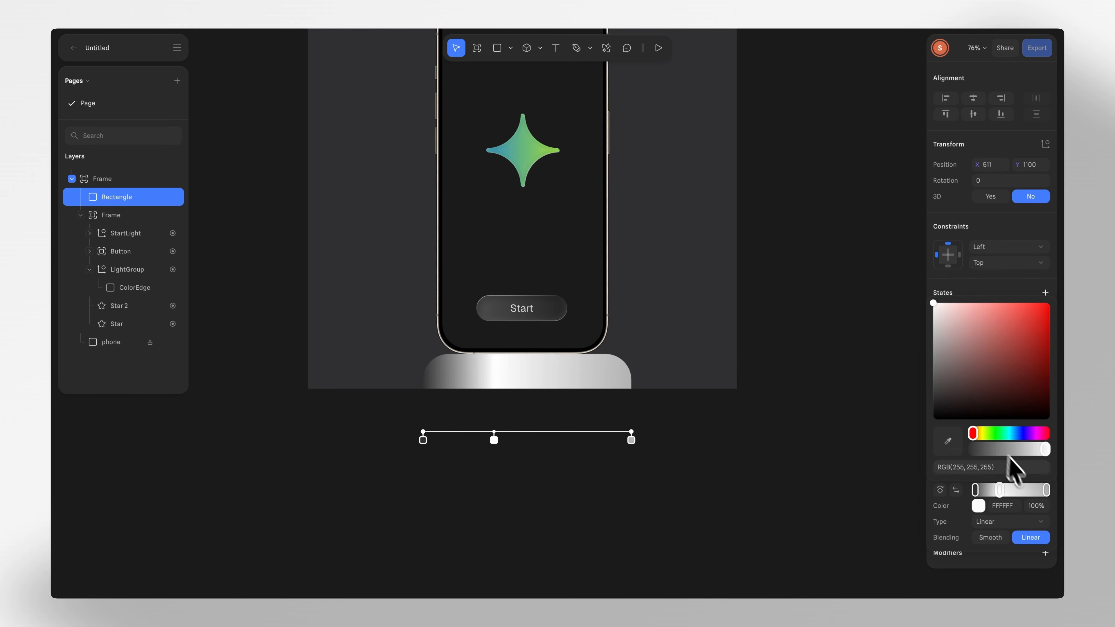
pyautogui.click(1022, 489)
pyautogui.click(979, 506)
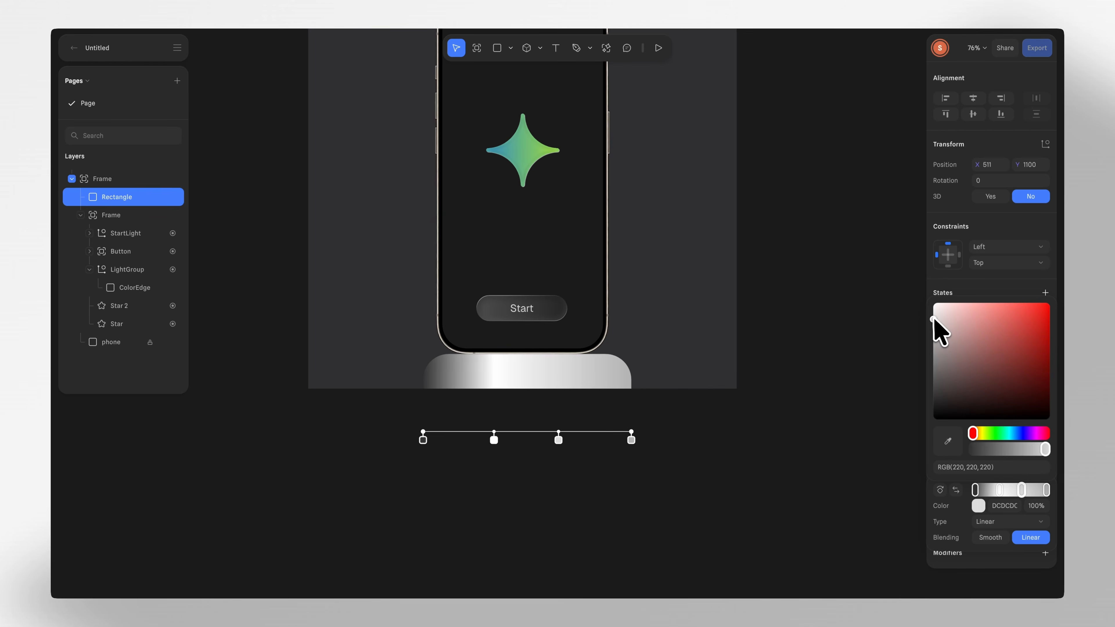
pyautogui.moveTo(934, 319); pyautogui.dragTo(933, 303)
# - Set the opacity of both end stops of the rectangle's gradient to 0
pyautogui.click(975, 490)
pyautogui.click(1035, 507)
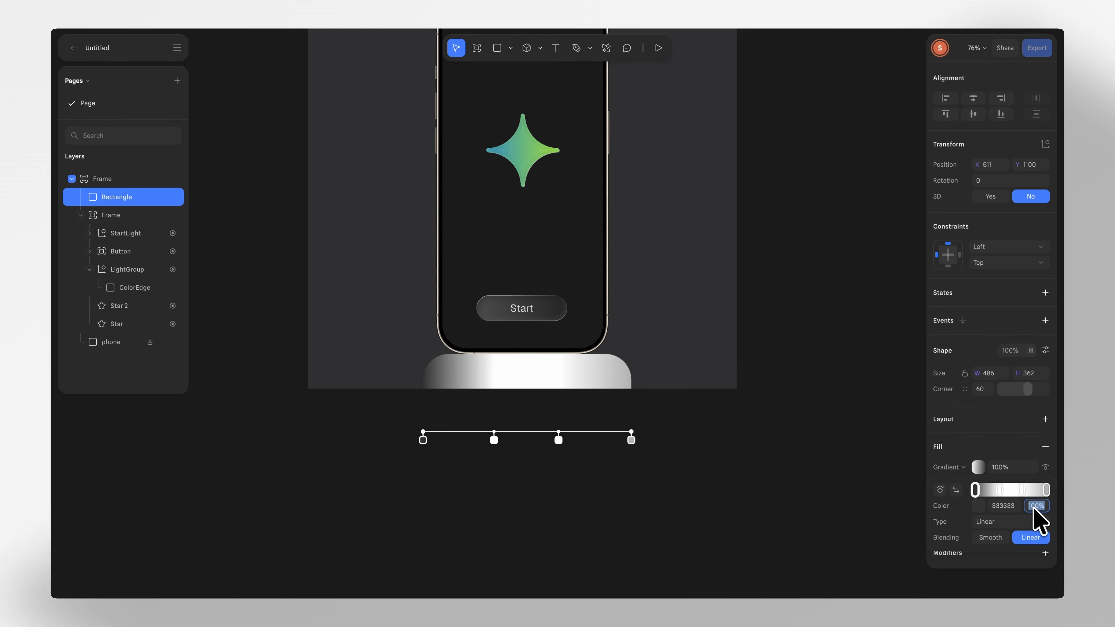
pyautogui.click(1047, 489)
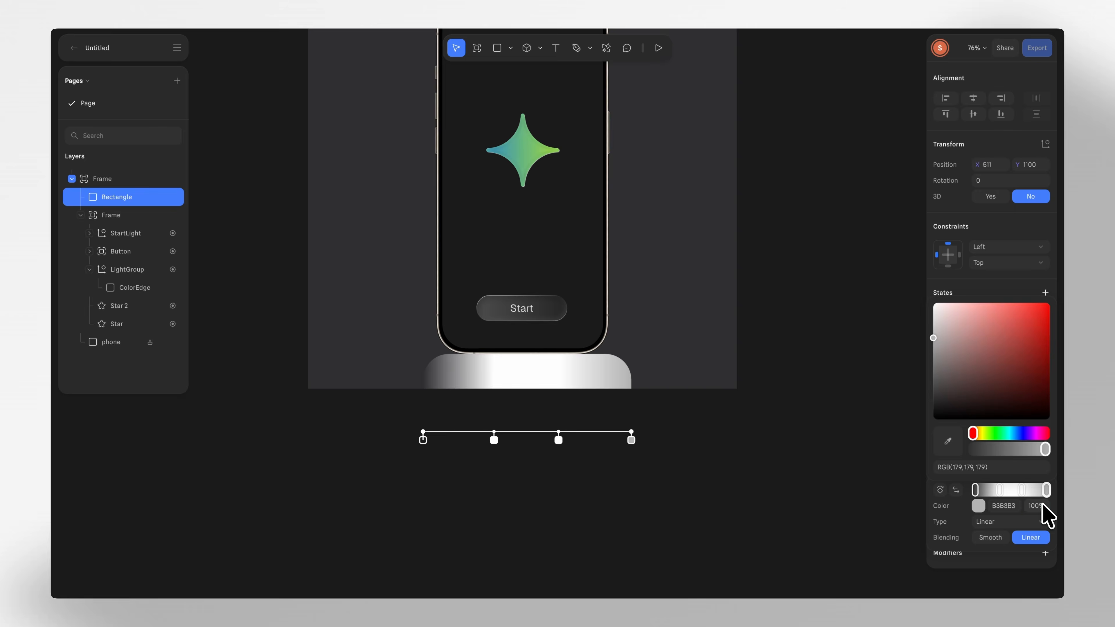
pyautogui.click(1044, 507)
pyautogui.write('0')
pyautogui.press('Return')
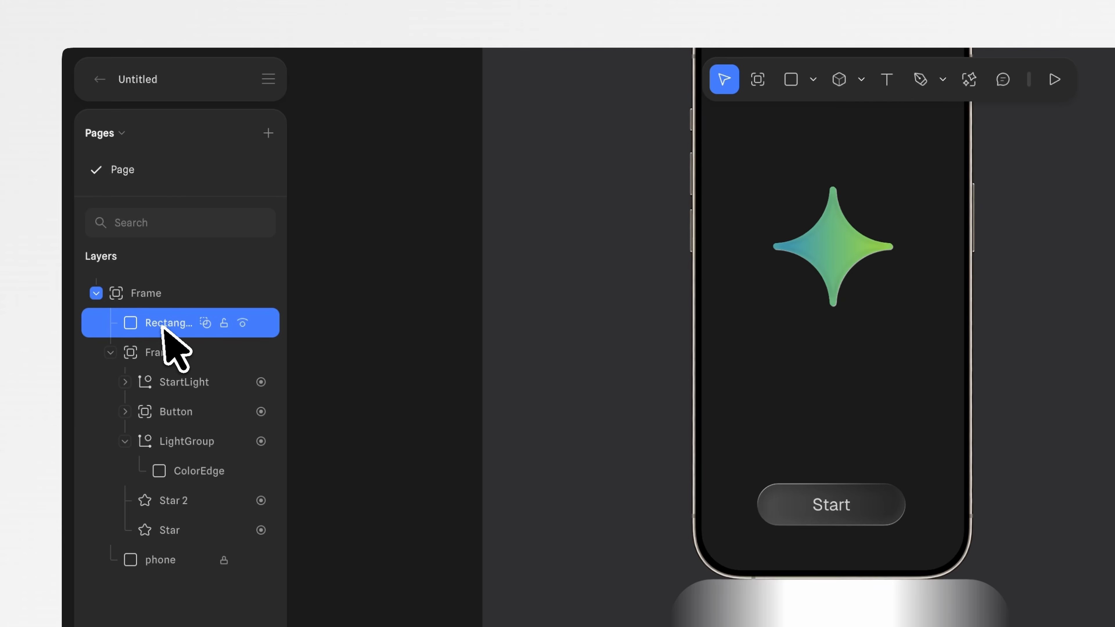
# - Place the rectangle inside LightGroup above ColorEdge and wrap it in a group named Light
pyautogui.click(113, 198)
pyautogui.moveTo(162, 325); pyautogui.dragTo(203, 461)
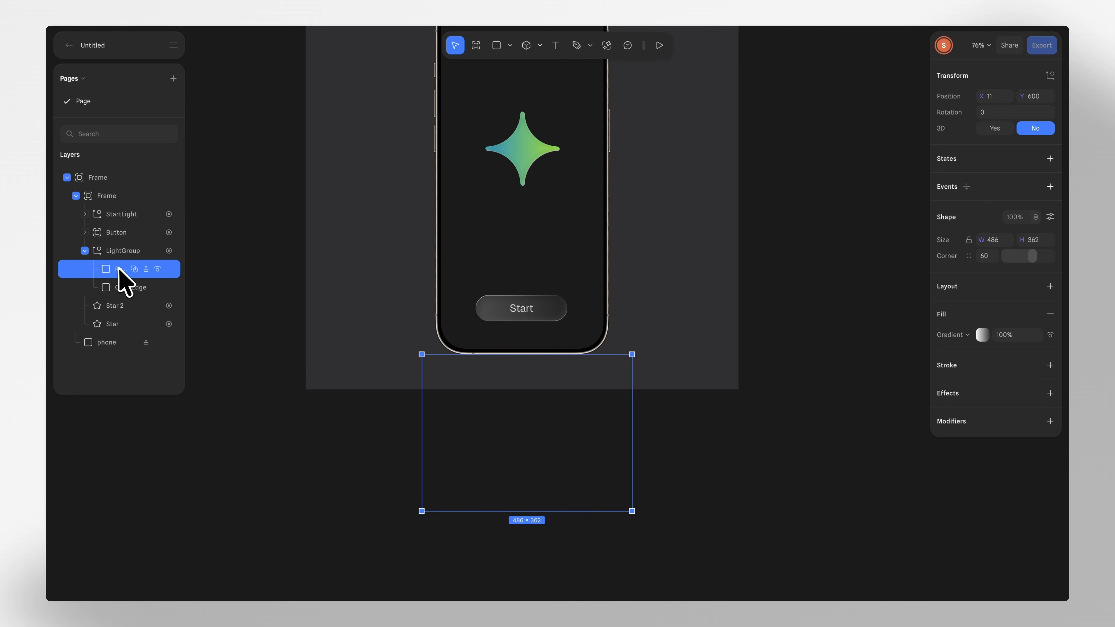
pyautogui.press('super+g')
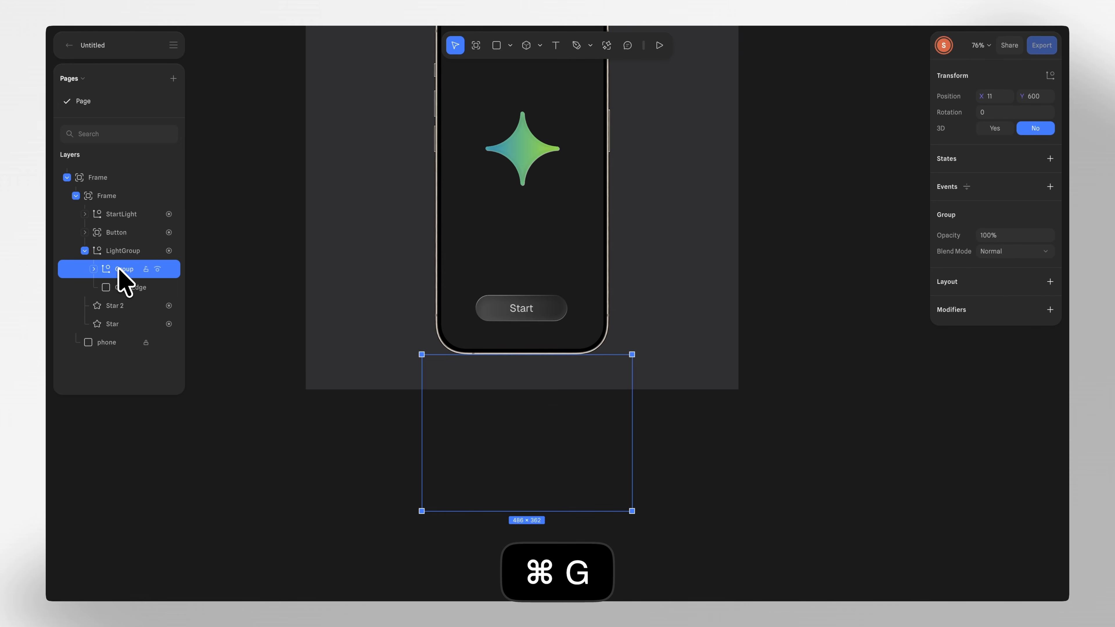
pyautogui.doubleClick(124, 269)
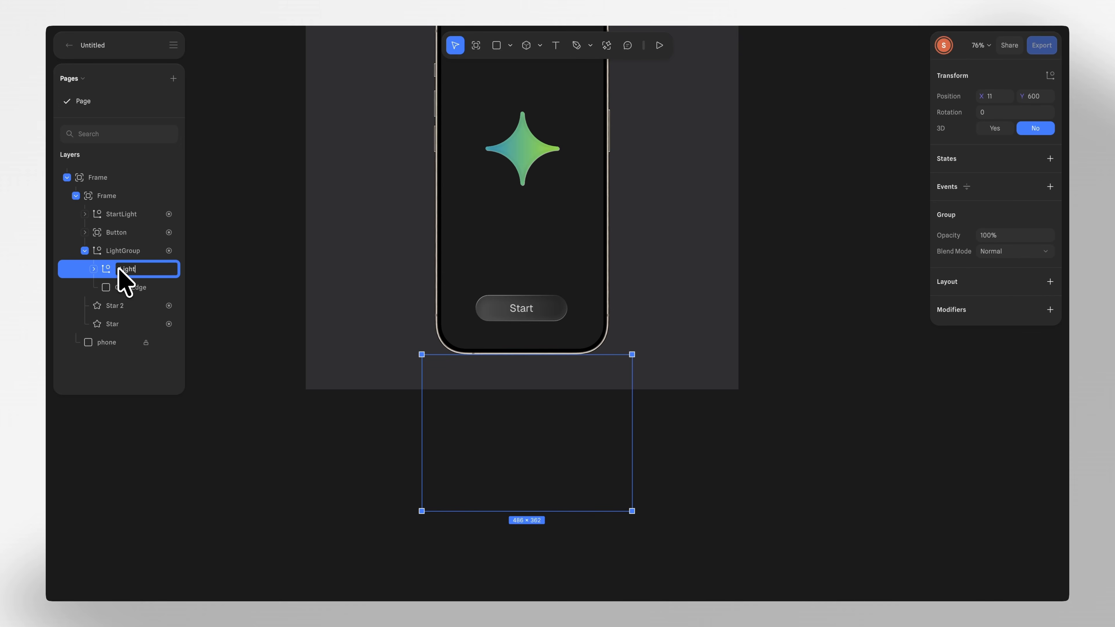
pyautogui.write('Light')
# - Duplicate ColorEdge, name the copy Mask, and enable it as the mask for the Light group
pyautogui.scroll(3, 262, 216)
pyautogui.click(115, 287)
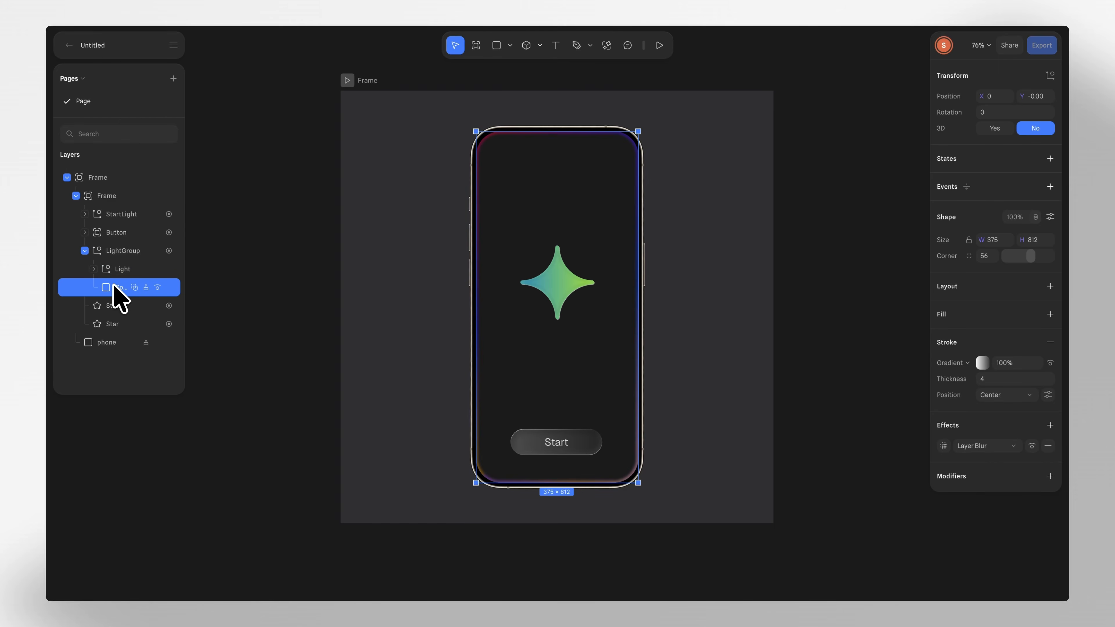
pyautogui.press('super+d')
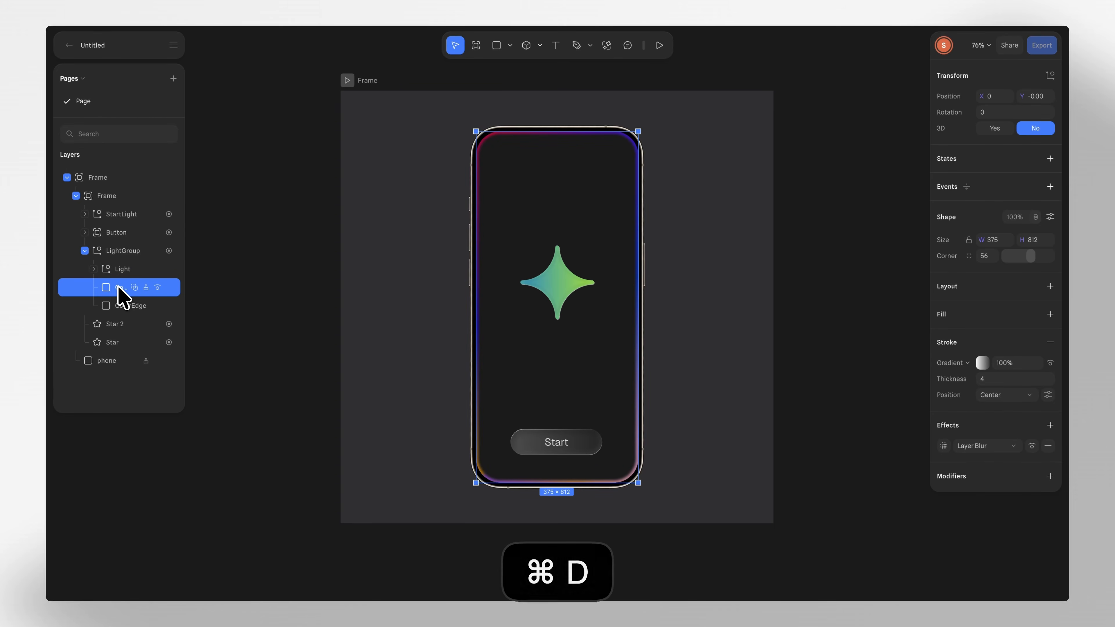
pyautogui.doubleClick(119, 288)
pyautogui.write('Ma')
pyautogui.write('sk')
pyautogui.press('Return')
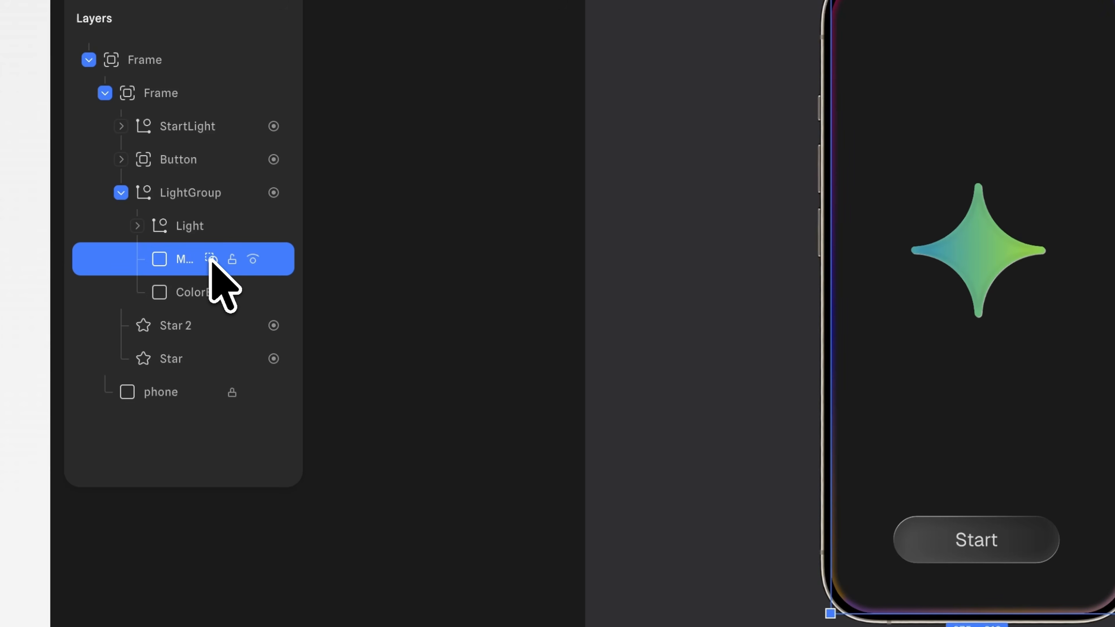
pyautogui.click(210, 259)
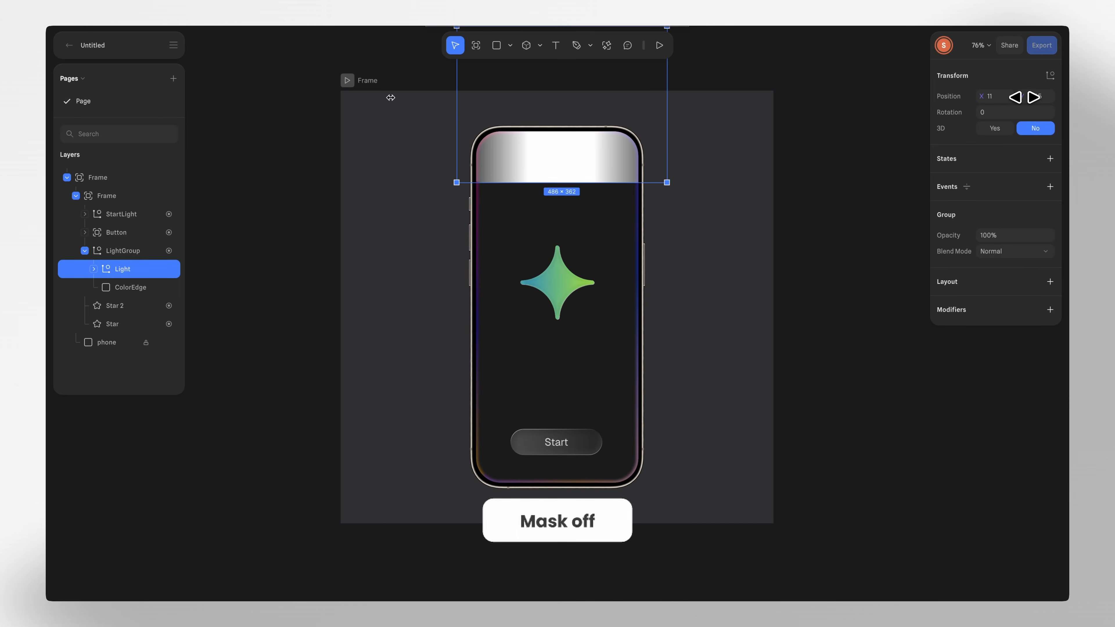
# - Slide the Light group vertically across the masked phone edge and leave it below the phone at Y 639
pyautogui.moveTo(390, 97); pyautogui.dragTo(382, 97)
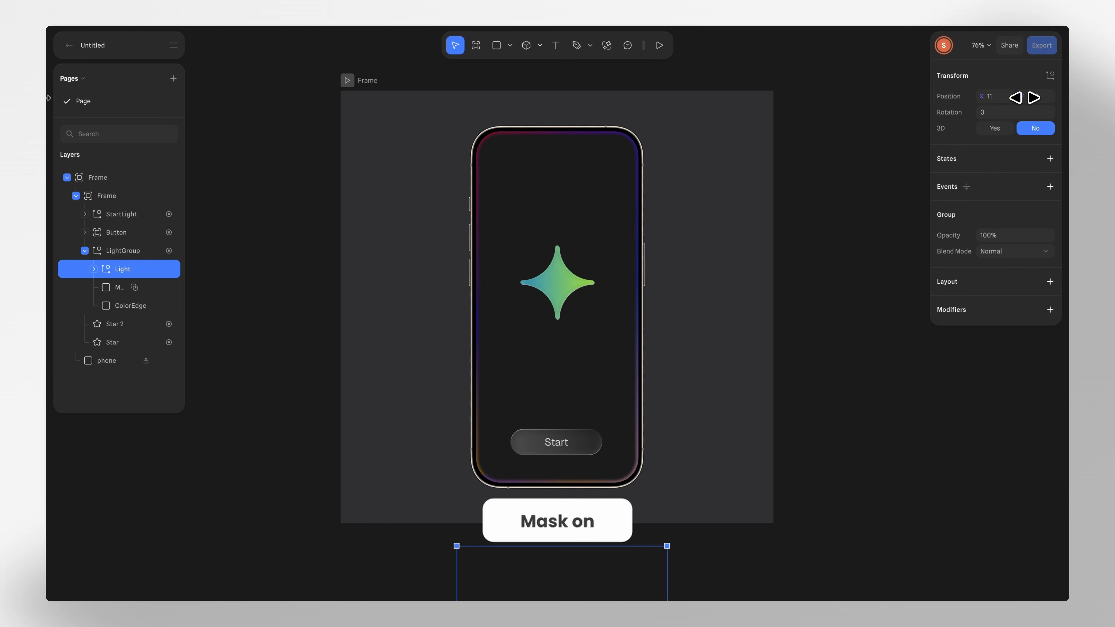
pyautogui.moveTo(1071, 97); pyautogui.dragTo(657, 98)
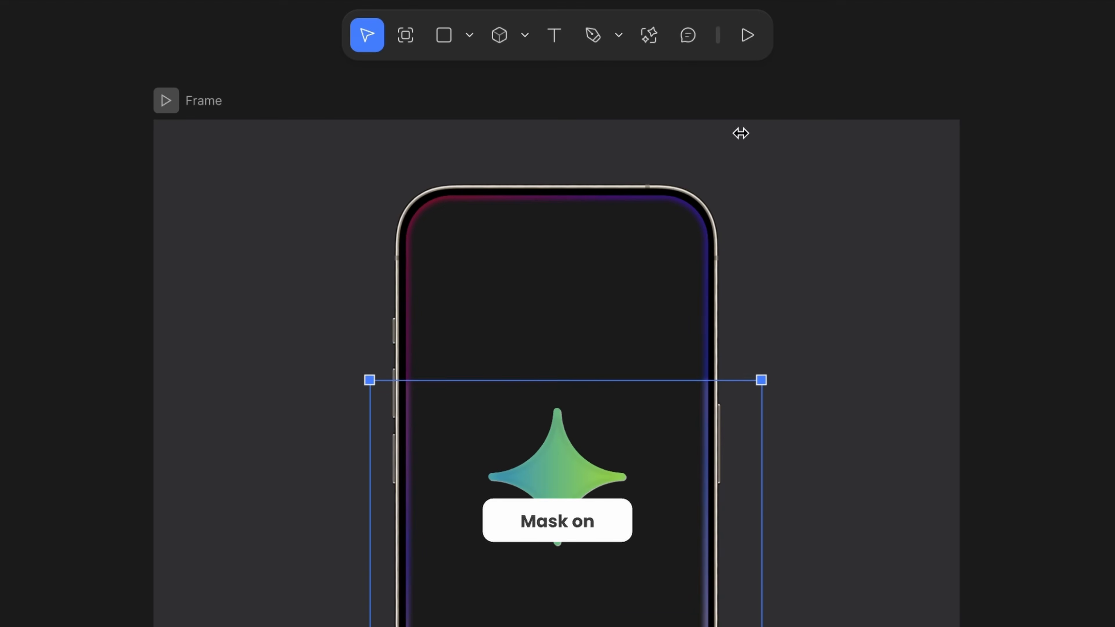
pyautogui.moveTo(741, 133); pyautogui.dragTo(1085, 132)
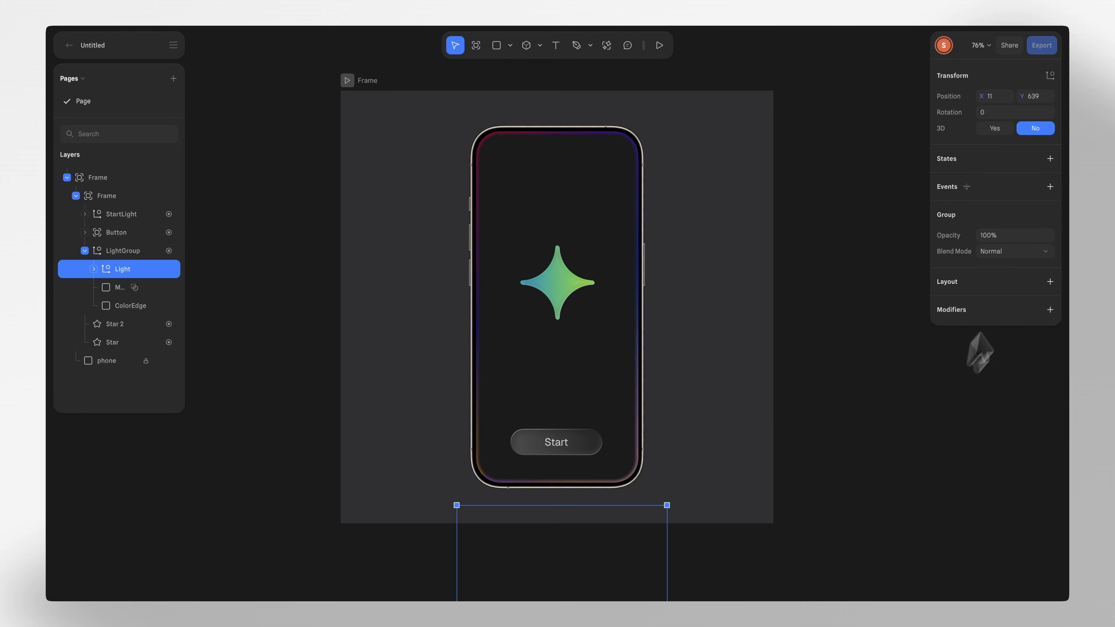
# - Add a State to the Light group with reduced opacity and the group moved up above the phone
pyautogui.click(1050, 159)
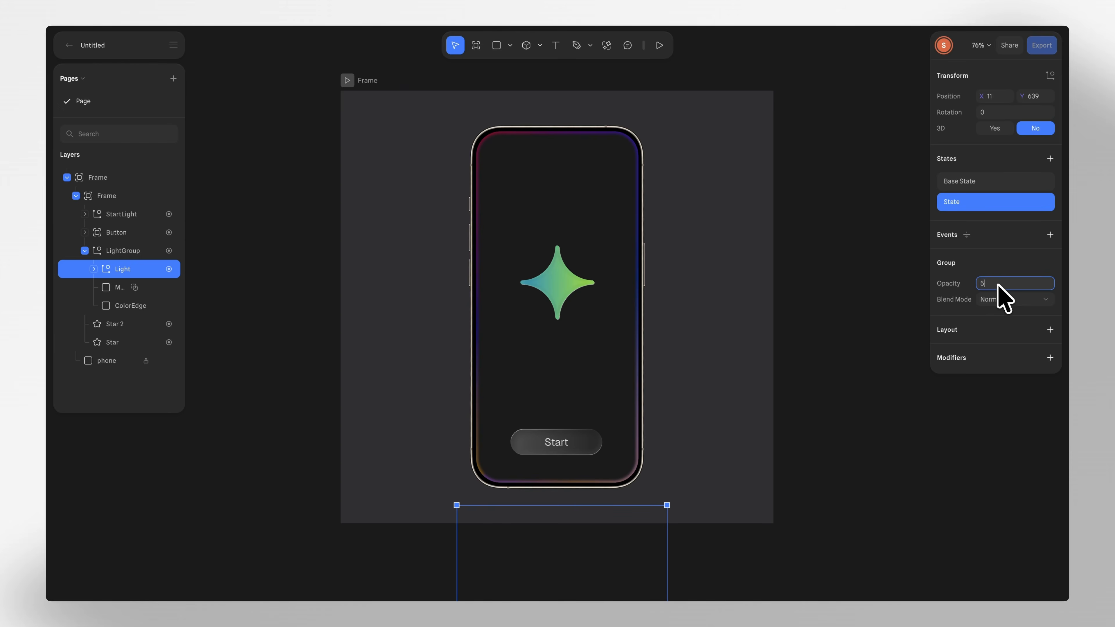
pyautogui.moveTo(1021, 96); pyautogui.dragTo(1021, 96)
pyautogui.moveTo(490, 97); pyautogui.dragTo(286, 97)
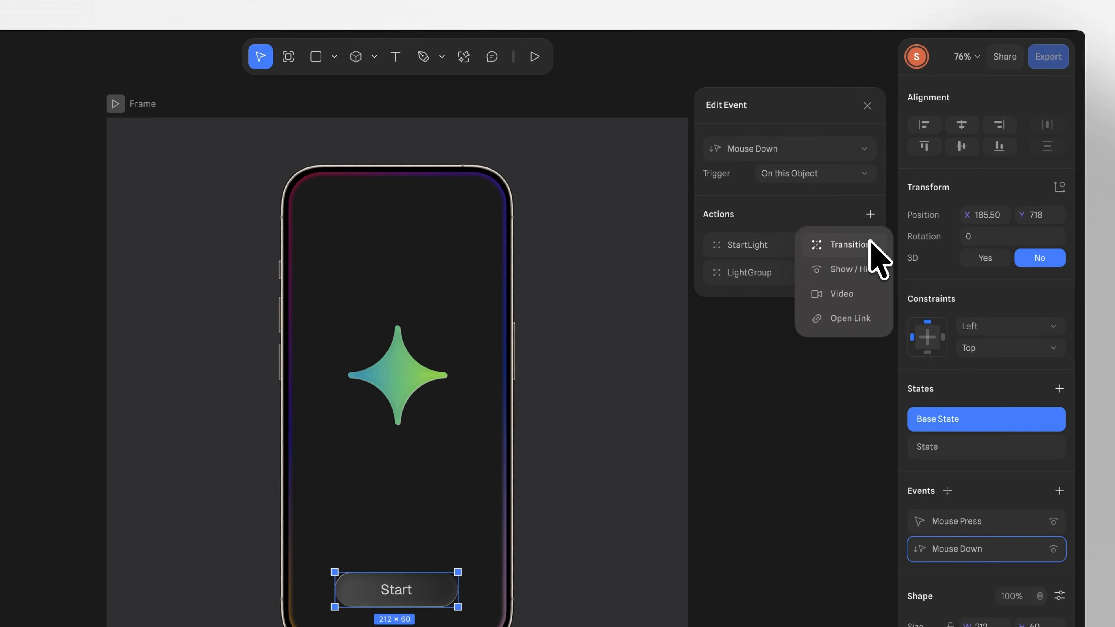
# - Add a third Transition action to the Button's Mouse Down event and target the Light group
pyautogui.click(871, 243)
pyautogui.click(820, 303)
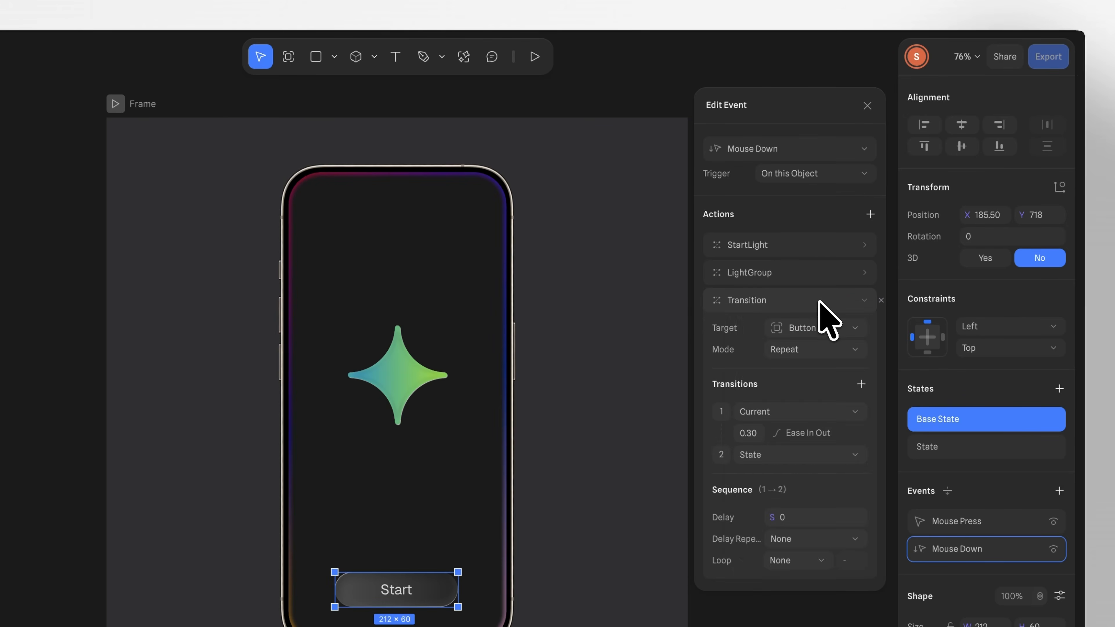
pyautogui.click(823, 328)
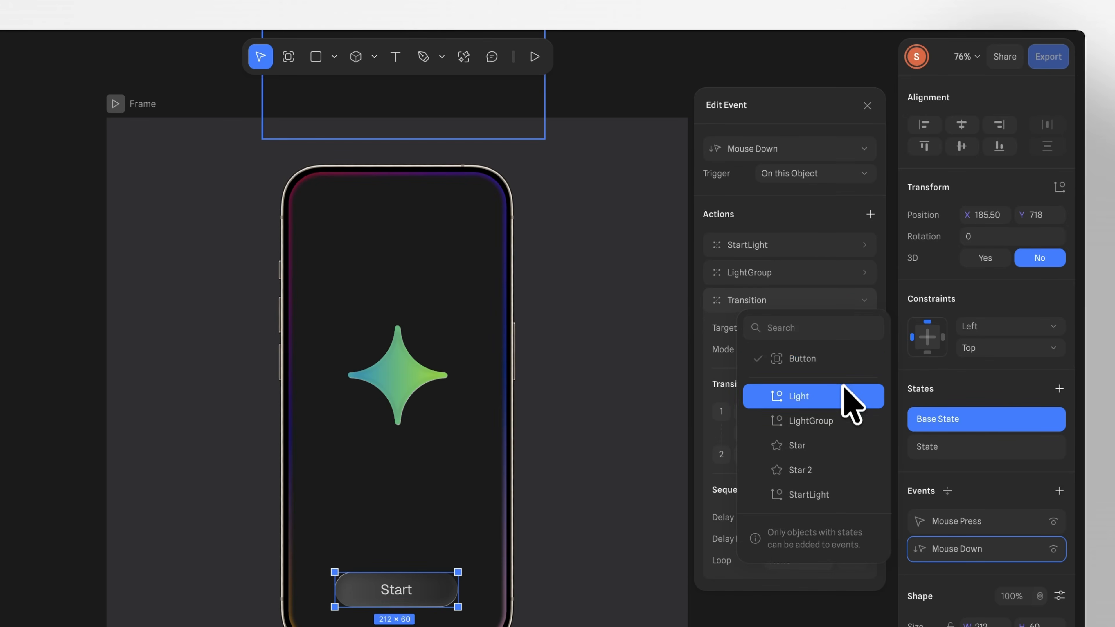
pyautogui.click(848, 398)
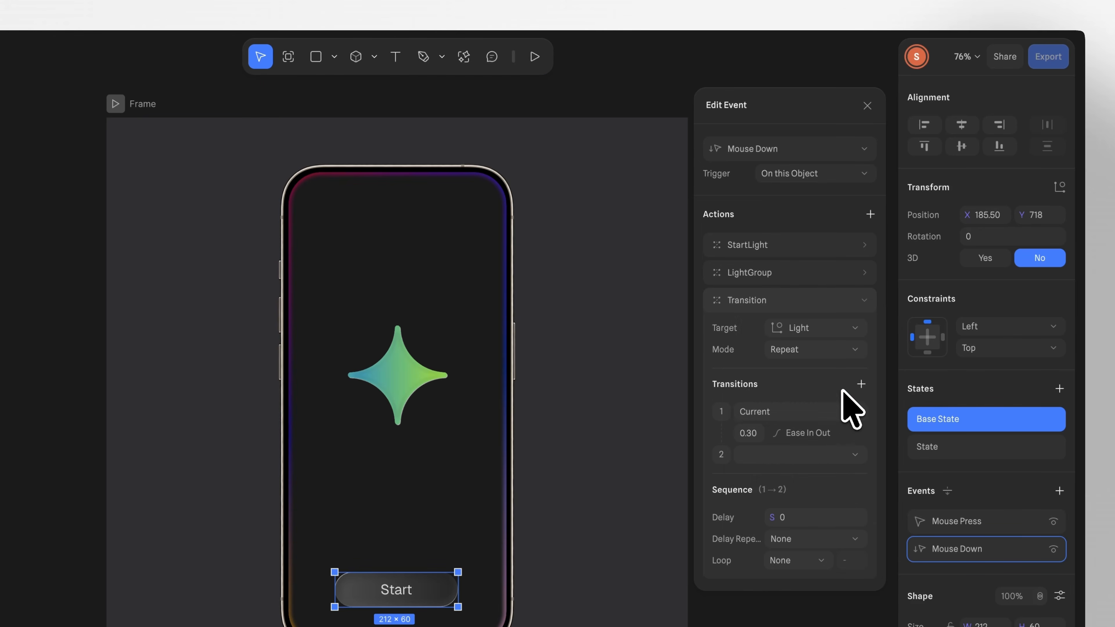
# - Set the Light transition's first two states to Base State, with a 0.20 duration and Linear easing between them
pyautogui.click(835, 417)
pyautogui.click(823, 434)
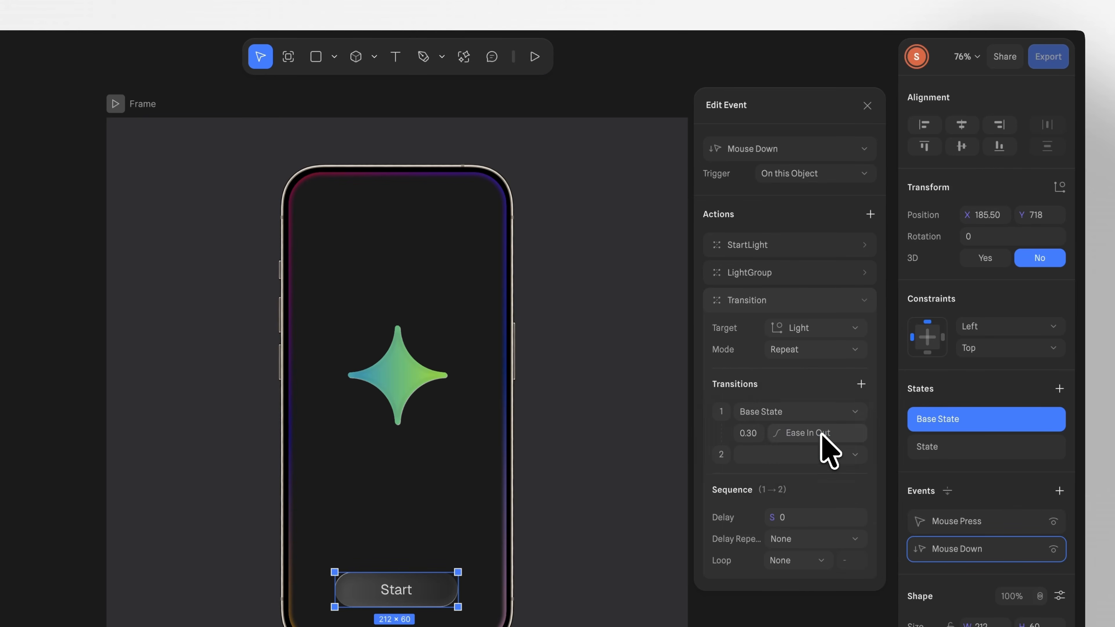
pyautogui.click(758, 454)
pyautogui.click(776, 484)
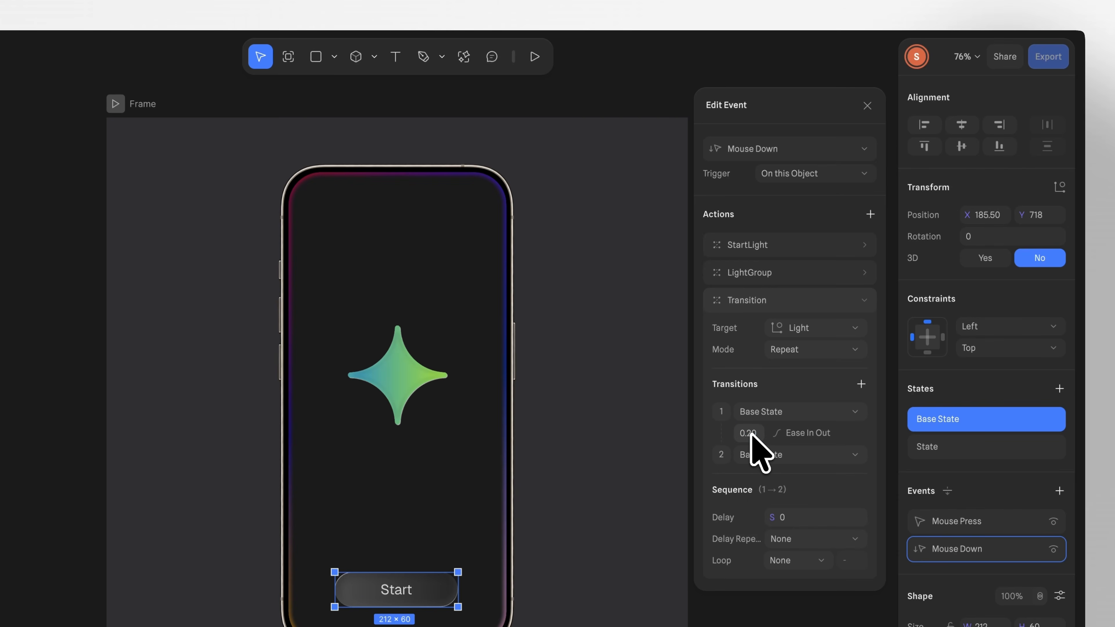
pyautogui.click(823, 434)
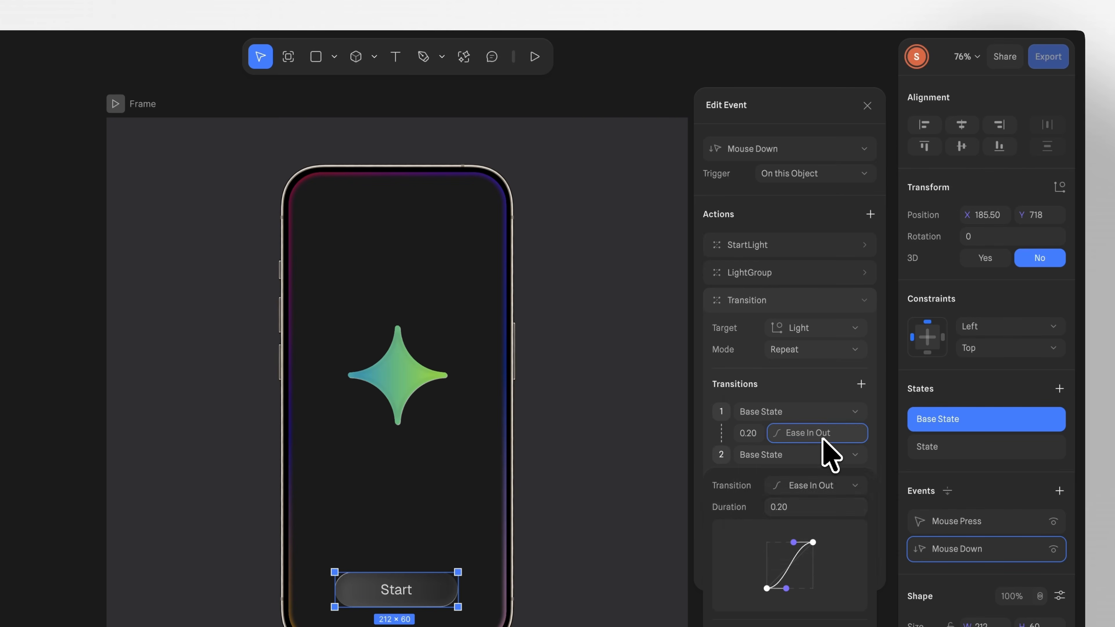
pyautogui.click(825, 487)
pyautogui.click(828, 389)
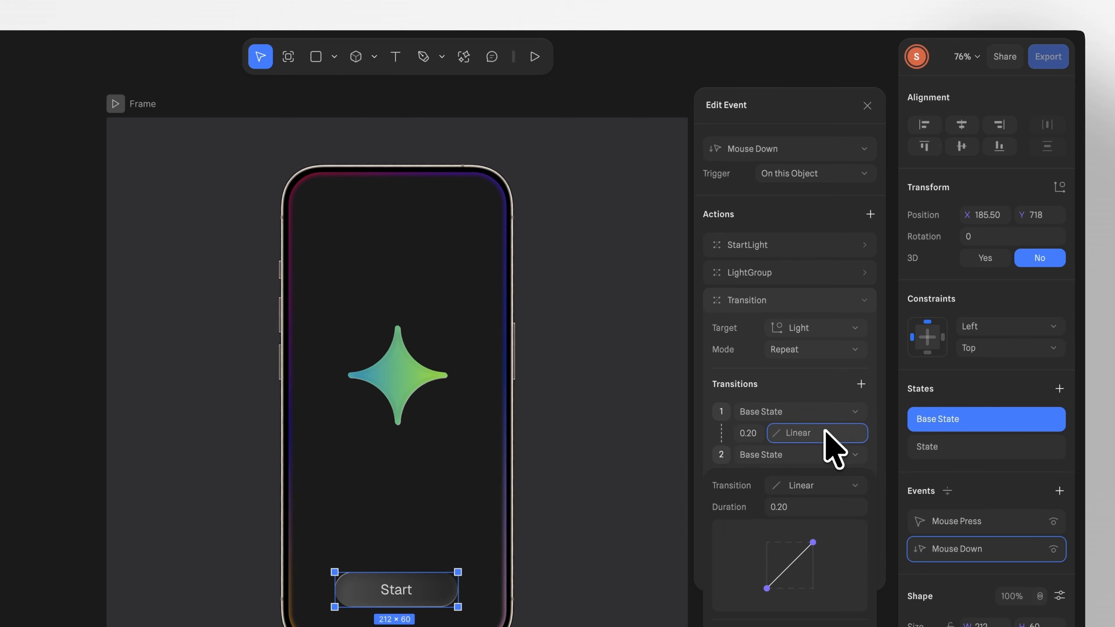
# - Add a third transition stage to State with duration 1 and Ease In Out easing, and loop it infinitely
pyautogui.click(860, 384)
pyautogui.click(820, 497)
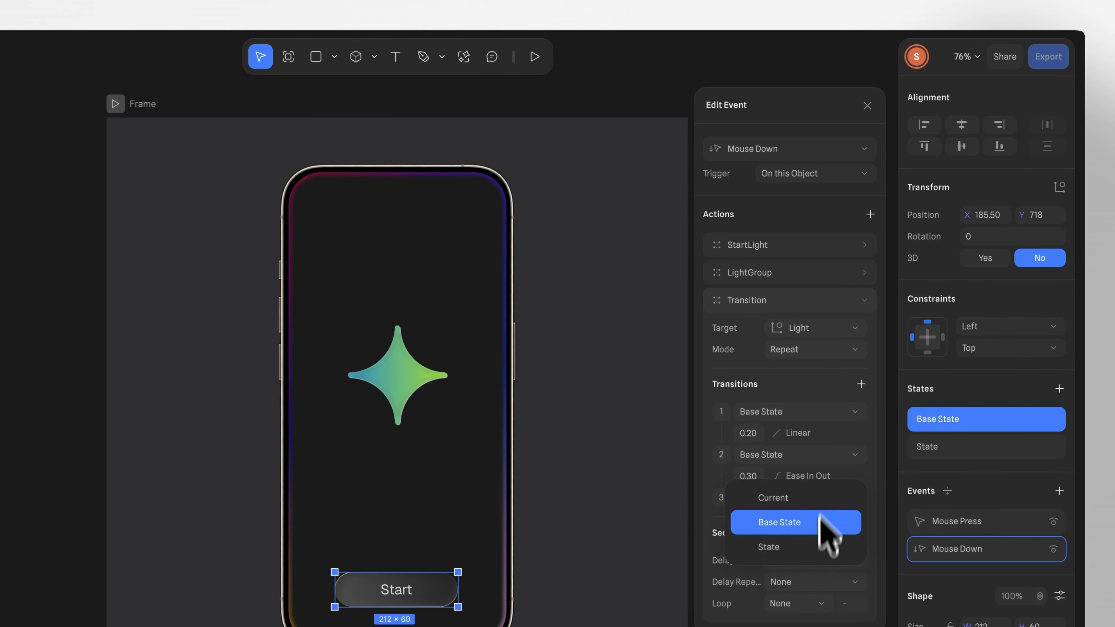
pyautogui.click(817, 547)
pyautogui.click(746, 478)
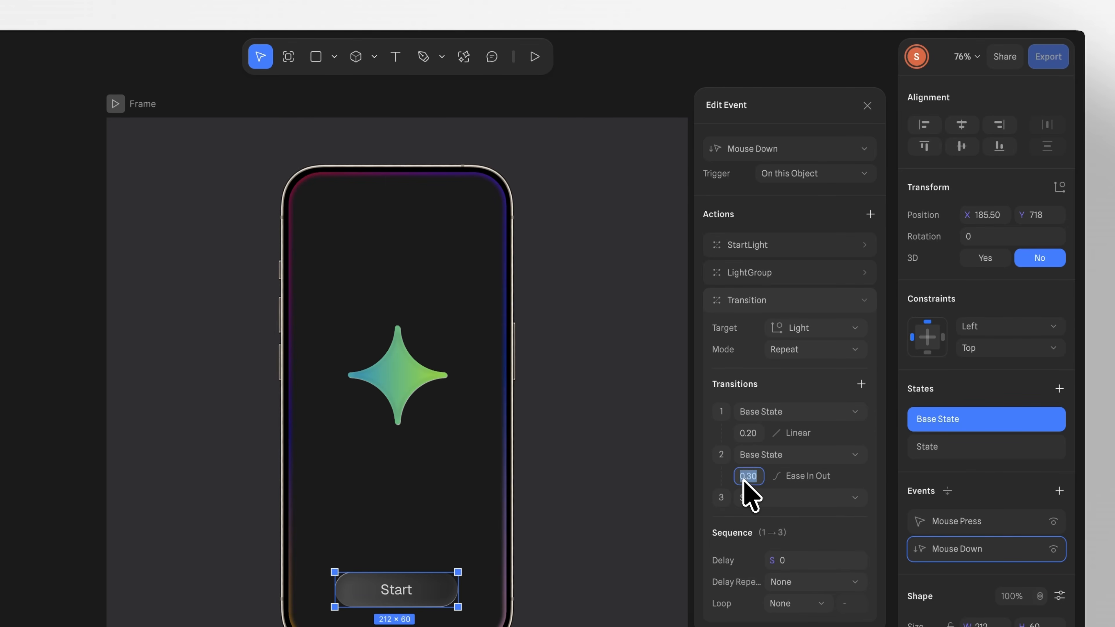
pyautogui.click(817, 478)
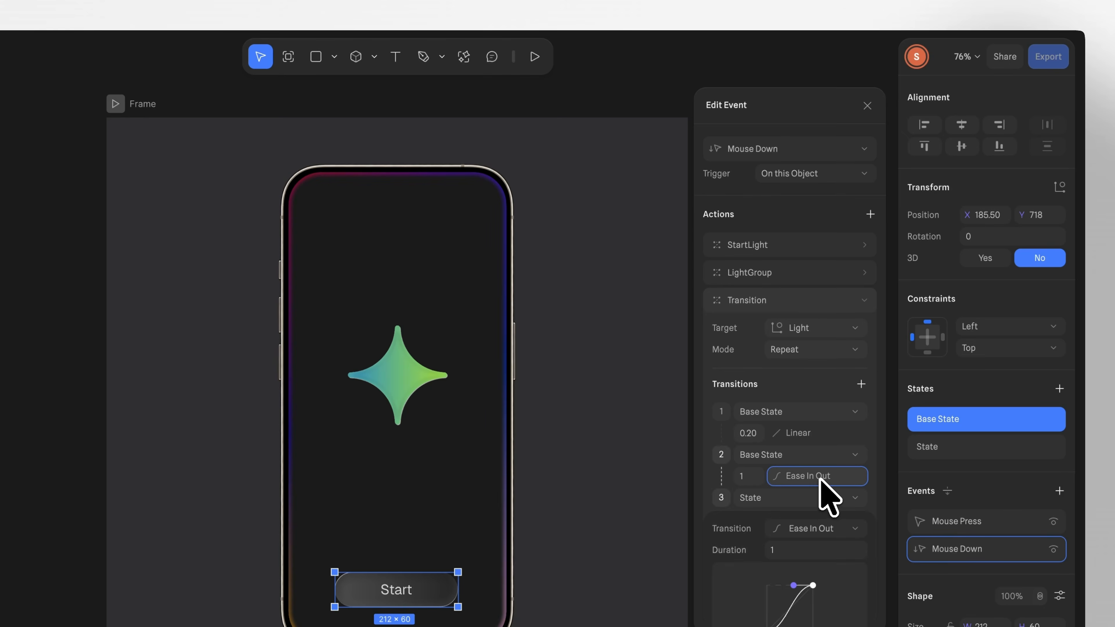
pyautogui.click(698, 471)
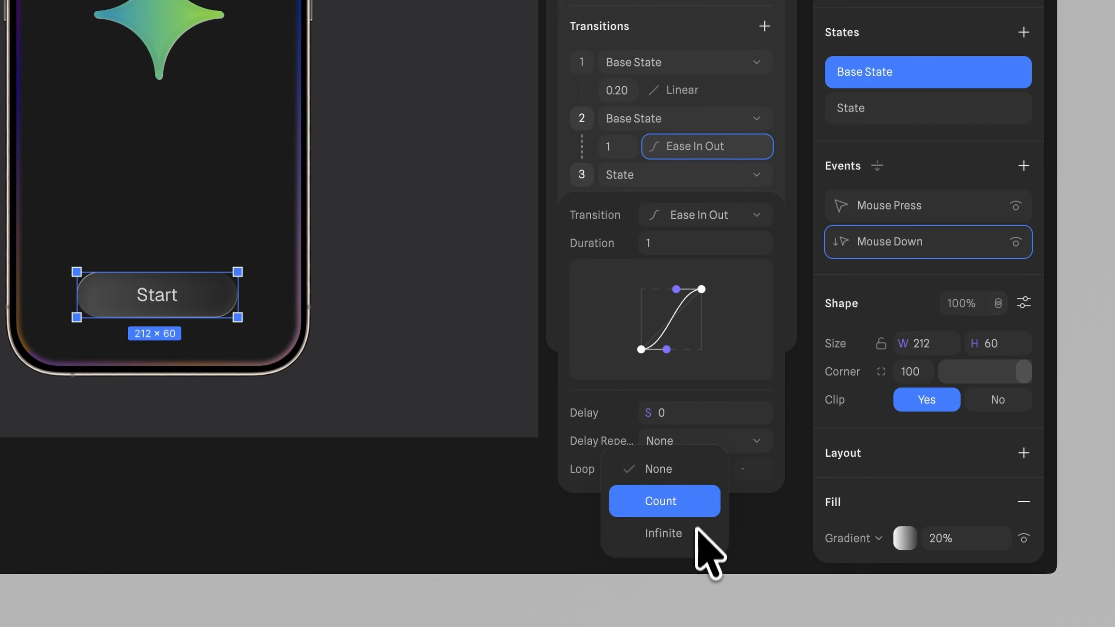
pyautogui.click(699, 534)
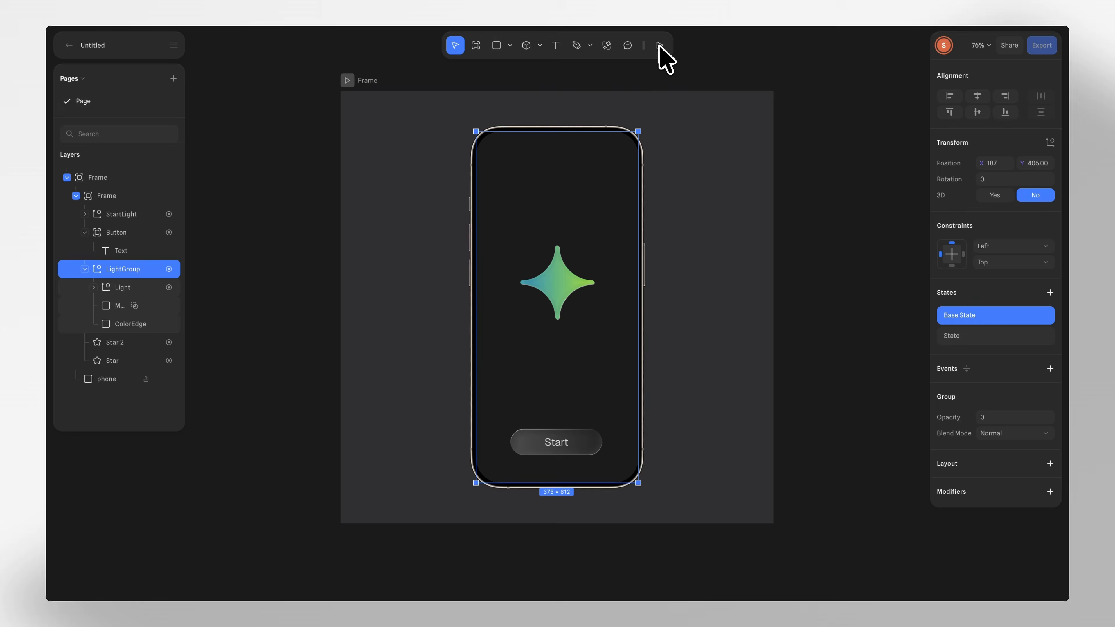
# - Preview the phone mockup and trigger its Start button to check the animation
pyautogui.click(659, 50)
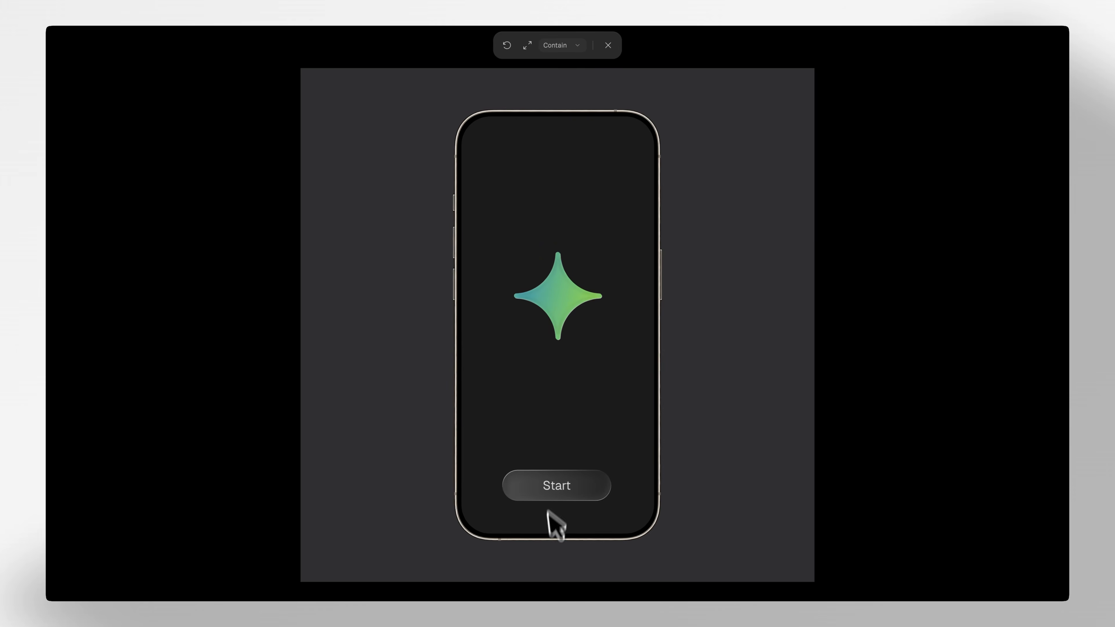
pyautogui.click(569, 494)
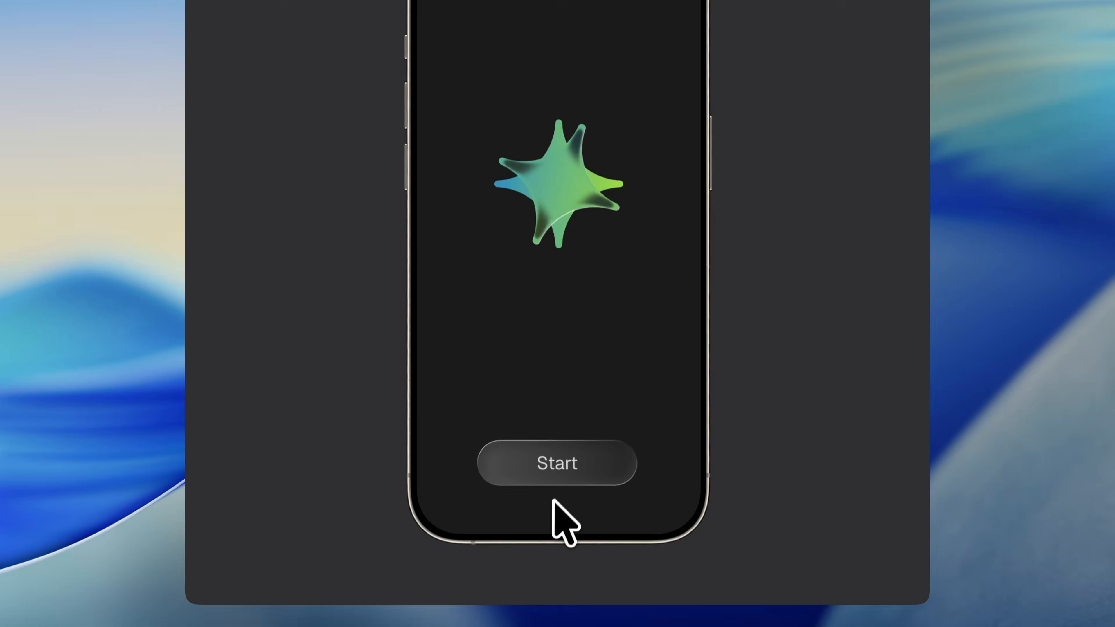
pyautogui.click(592, 474)
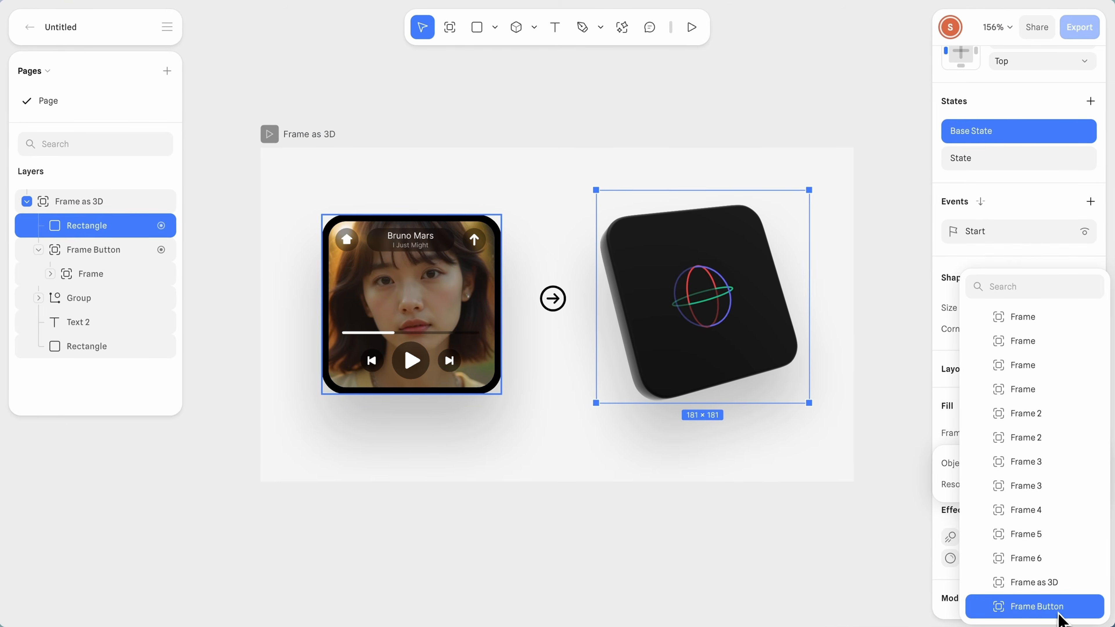
# - Choose Frame Button as the source object for the black 3D rectangle's Frame fill
pyautogui.click(1060, 608)
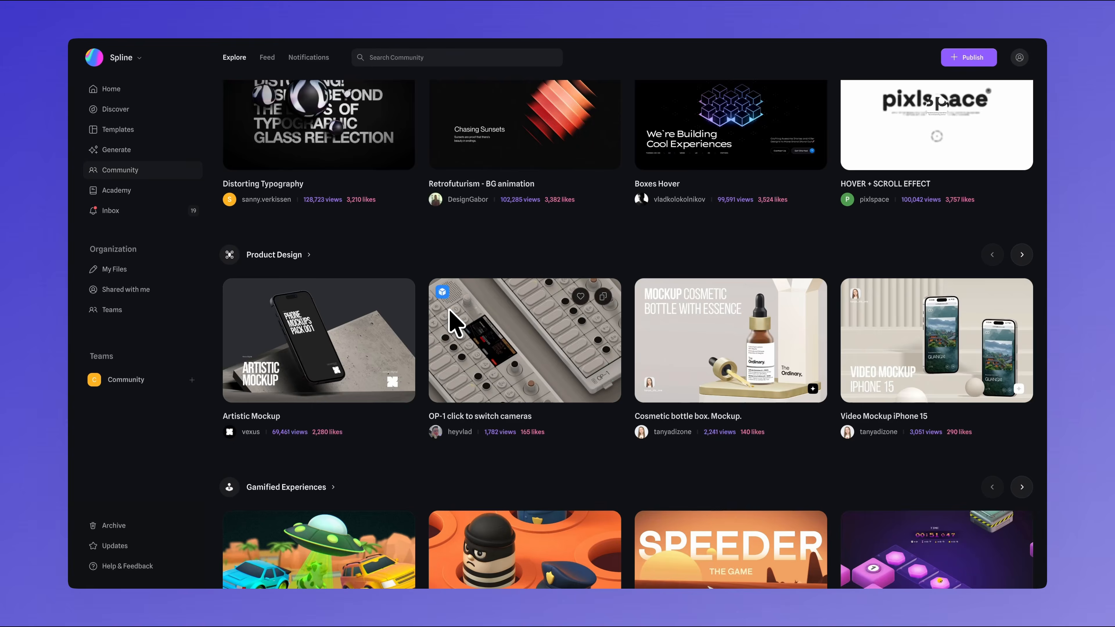
pyautogui.scroll(-15, 456, 323)
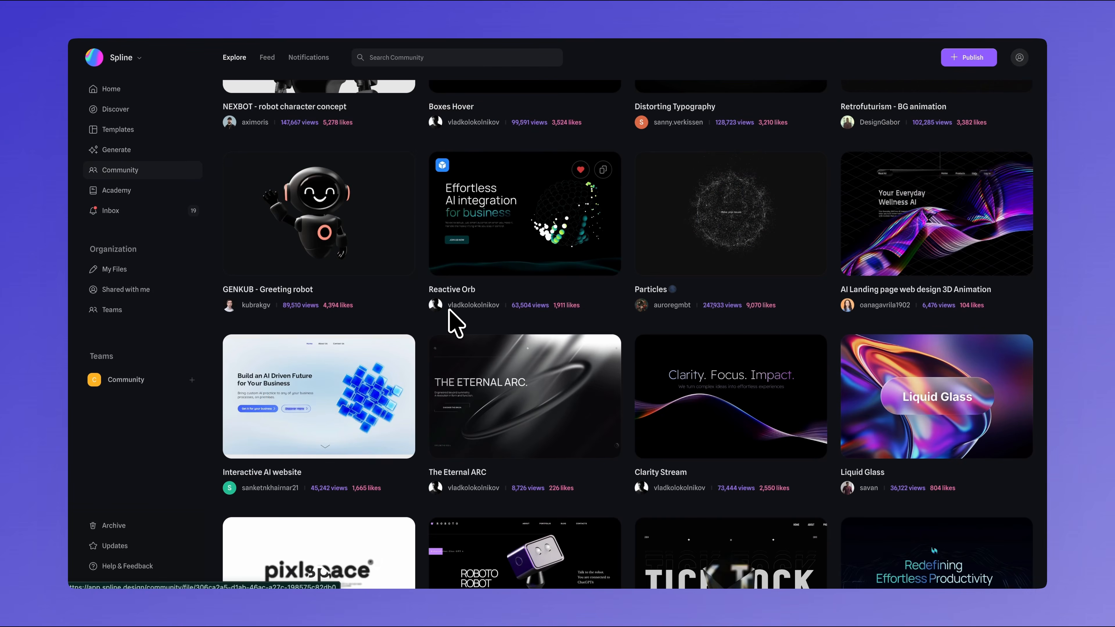